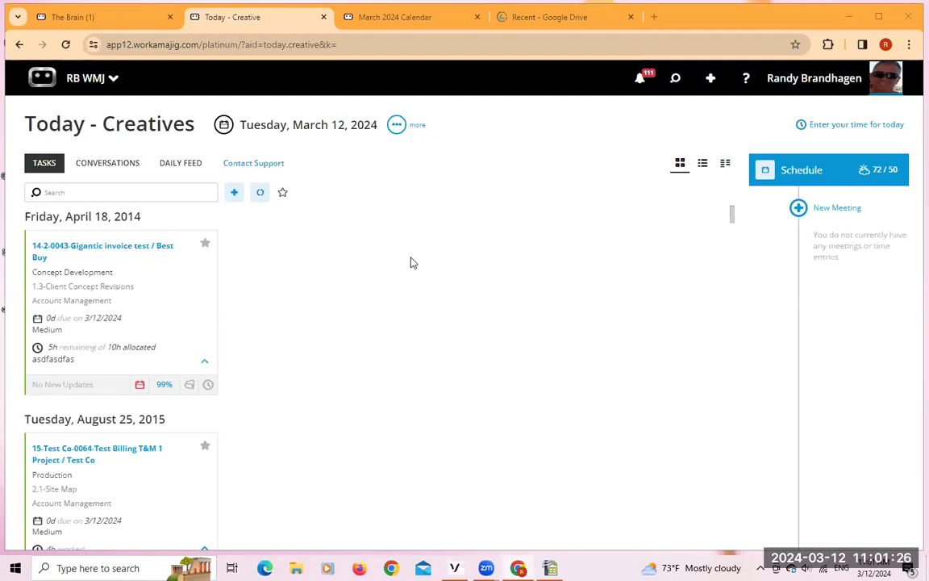
Show all apps and open System Setup from the admin / manager group
click(106, 80)
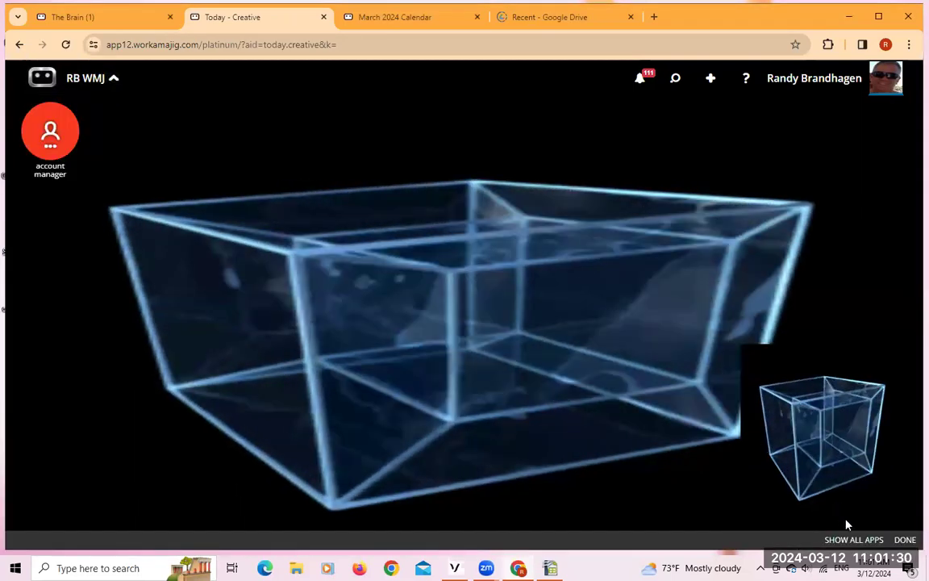
click(848, 539)
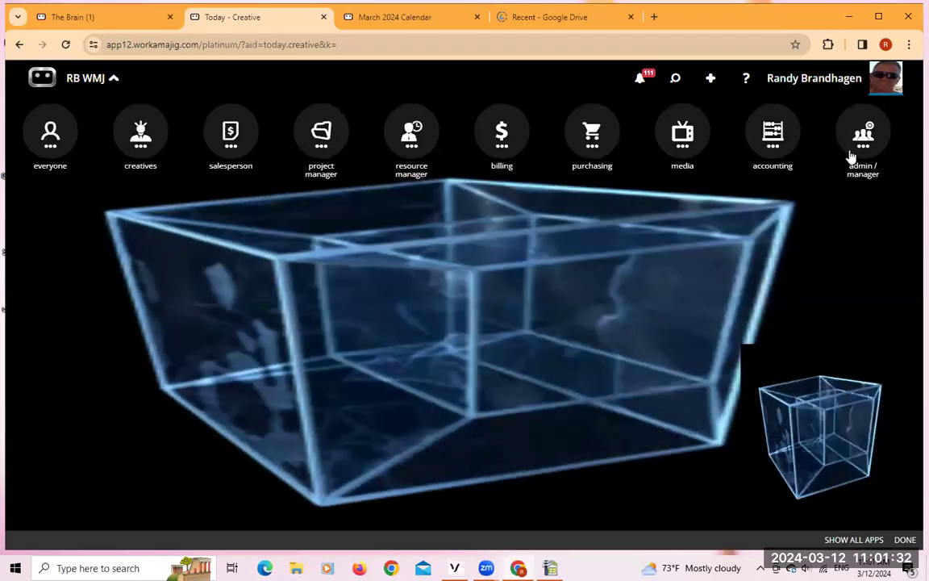
click(861, 151)
click(500, 228)
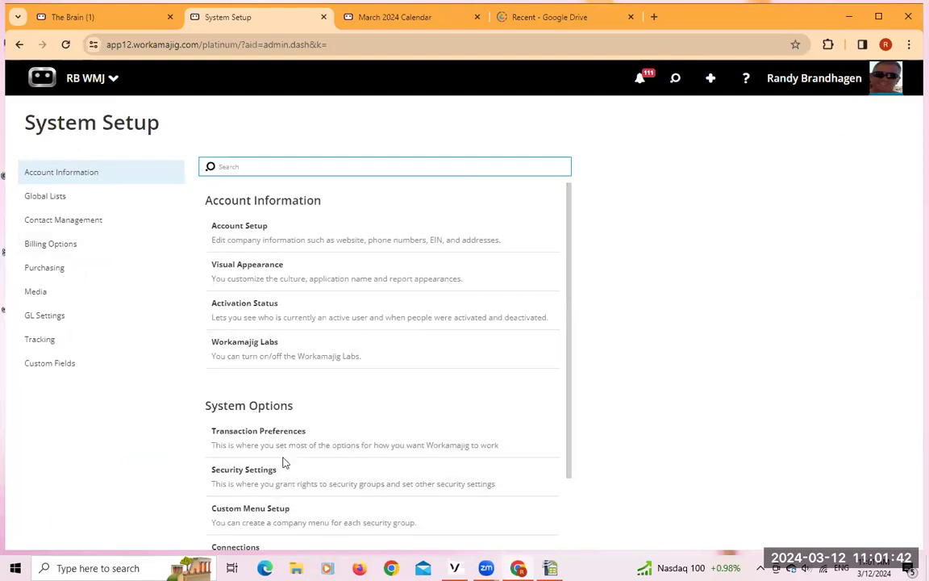
In Security Settings, filter the Account Managers group's rights by "report" and grant the Schedule Reports right
click(262, 476)
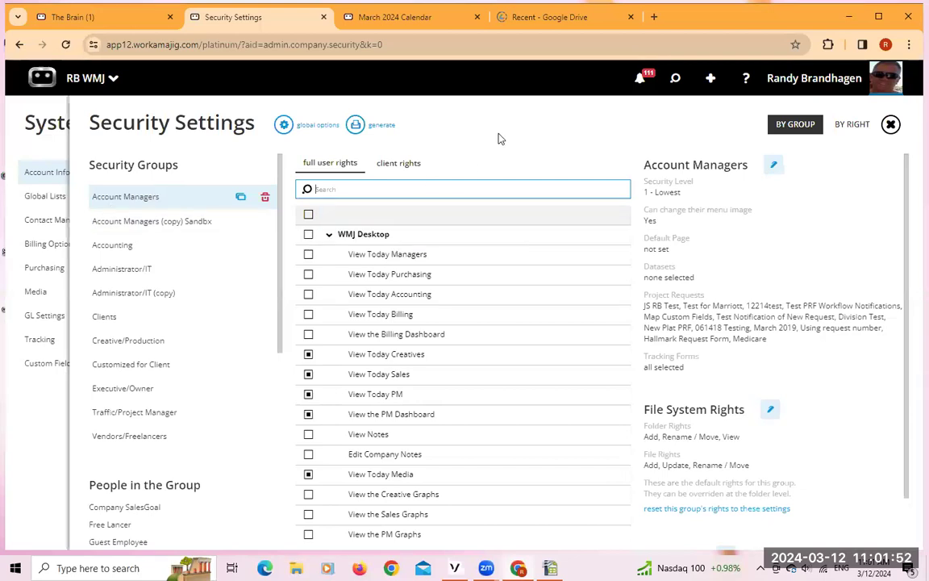
text(eport)
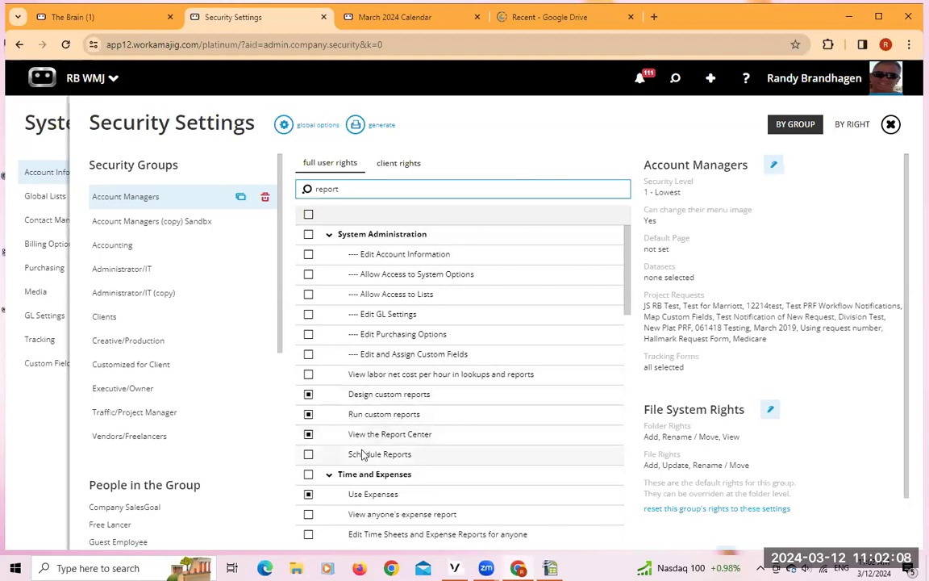
click(309, 455)
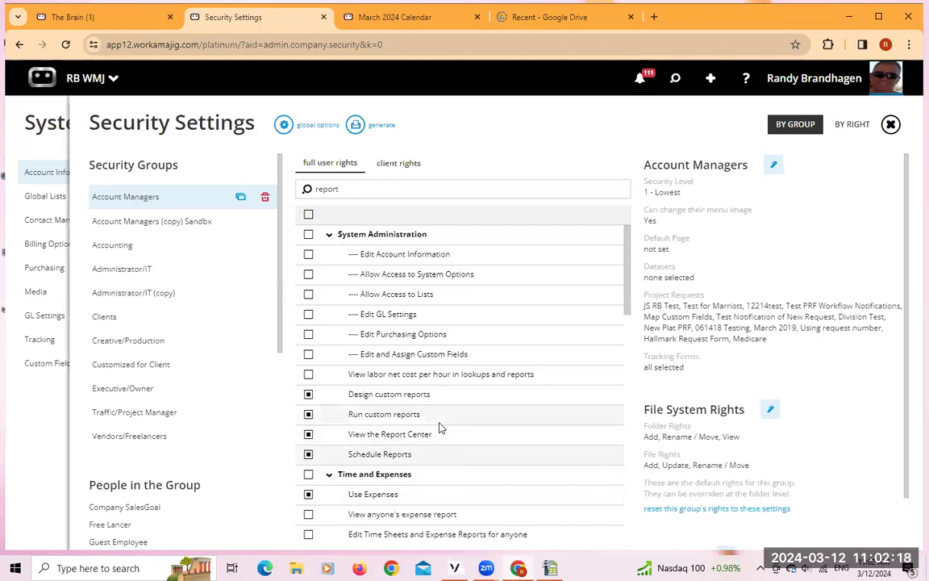
Review the report-related rights of the Account Managers group, including the legacy items and the Reports section
scroll(441, 427, down, 6)
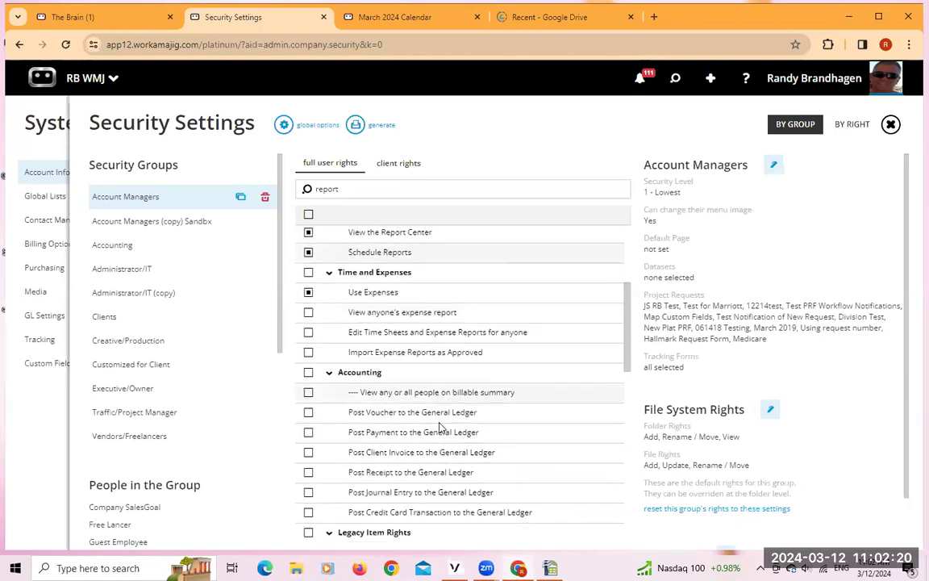
scroll(441, 427, down, 1)
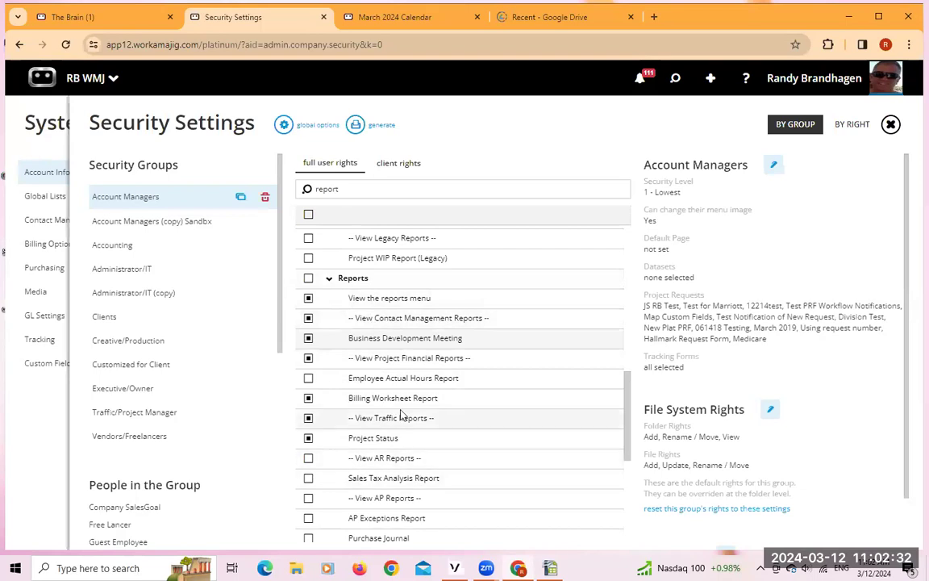
scroll(396, 411, down, 4)
scroll(400, 416, up, 5)
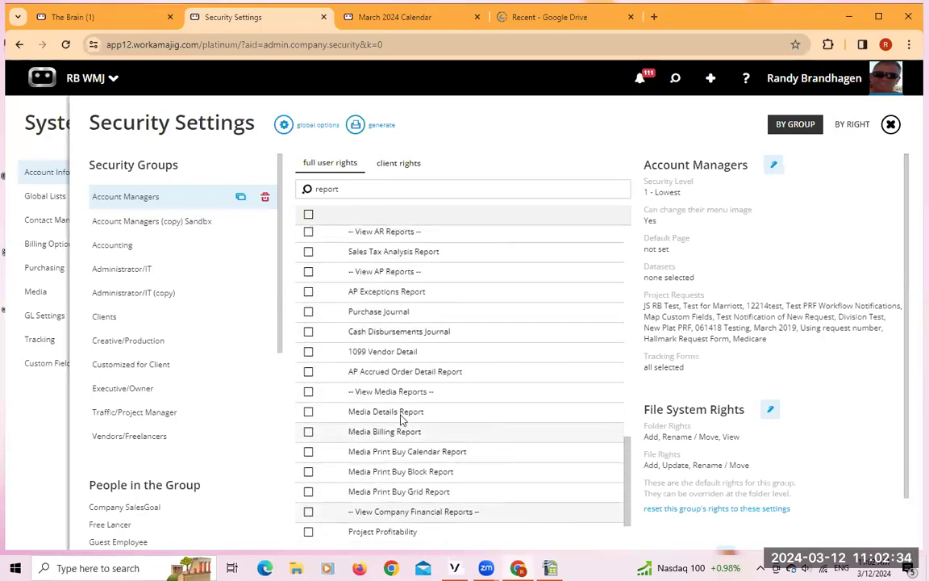
scroll(365, 415, down, 2)
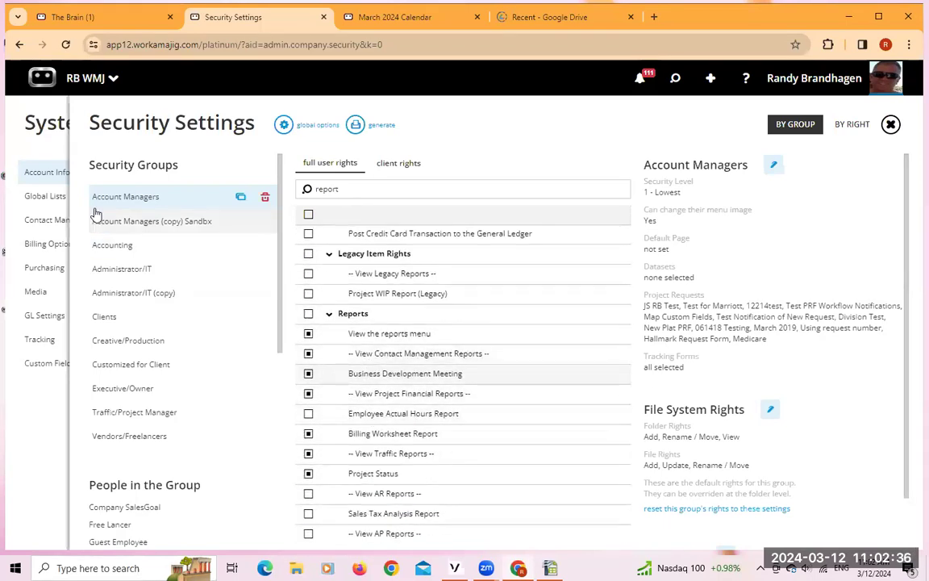
scroll(439, 458, down, 3)
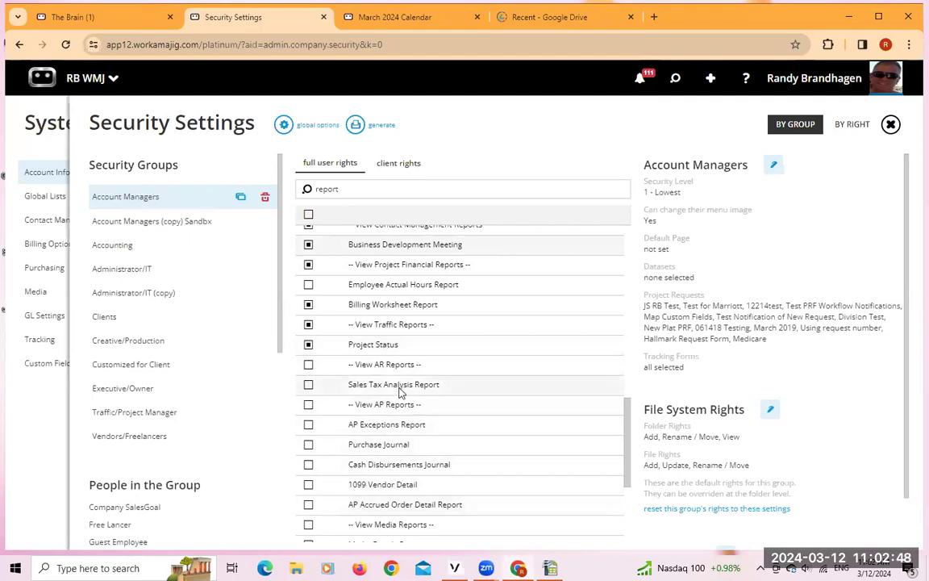
scroll(404, 391, up, 1)
scroll(401, 389, up, 10)
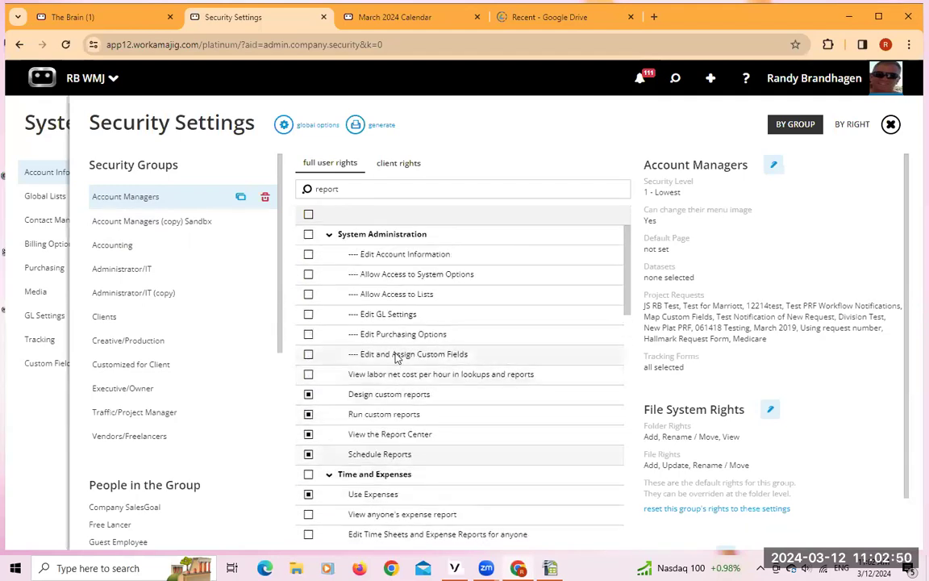
Review the Account Managers group's data set visibility in its group settings, then close it and Security Settings without changes
click(775, 167)
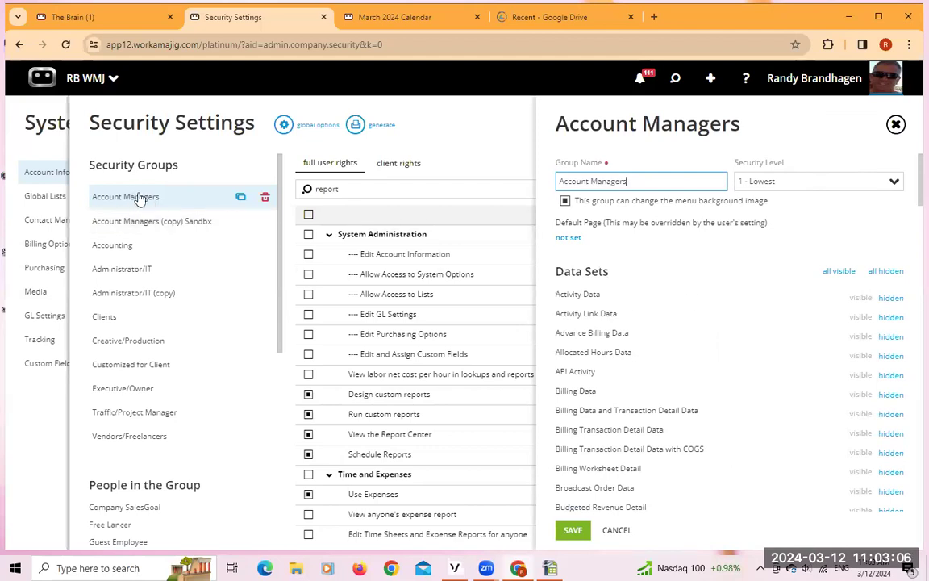
scroll(613, 305, down, 4)
scroll(612, 305, down, 13)
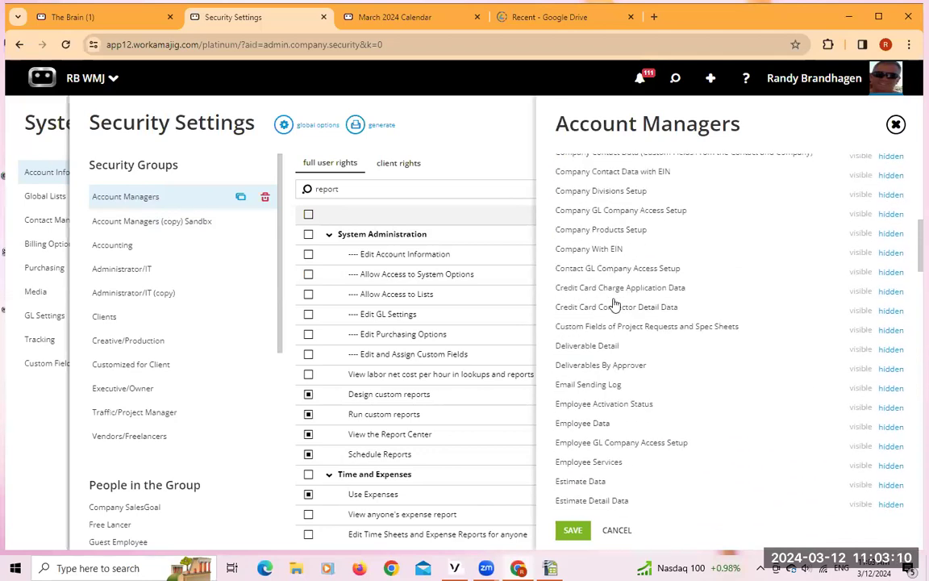
scroll(616, 302, down, 7)
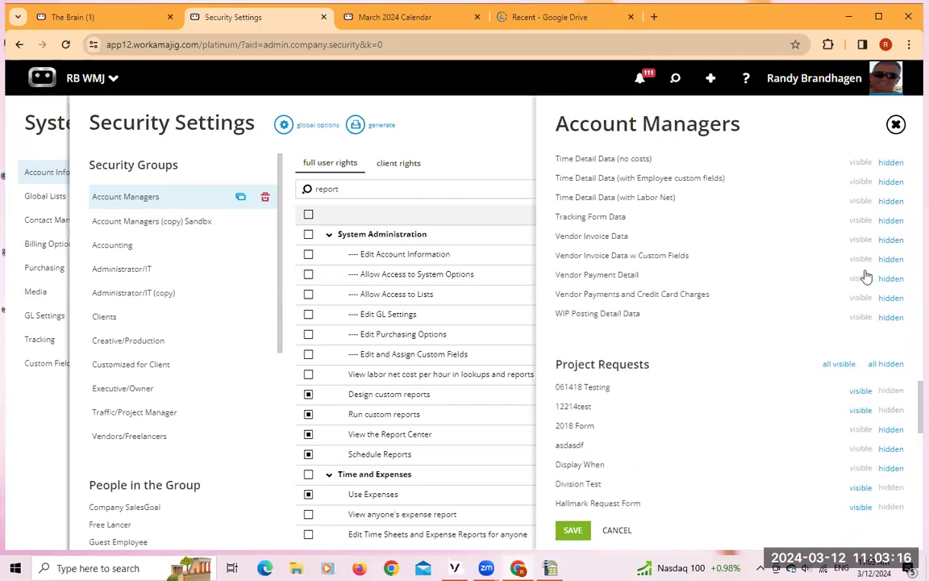
scroll(734, 311, up, 15)
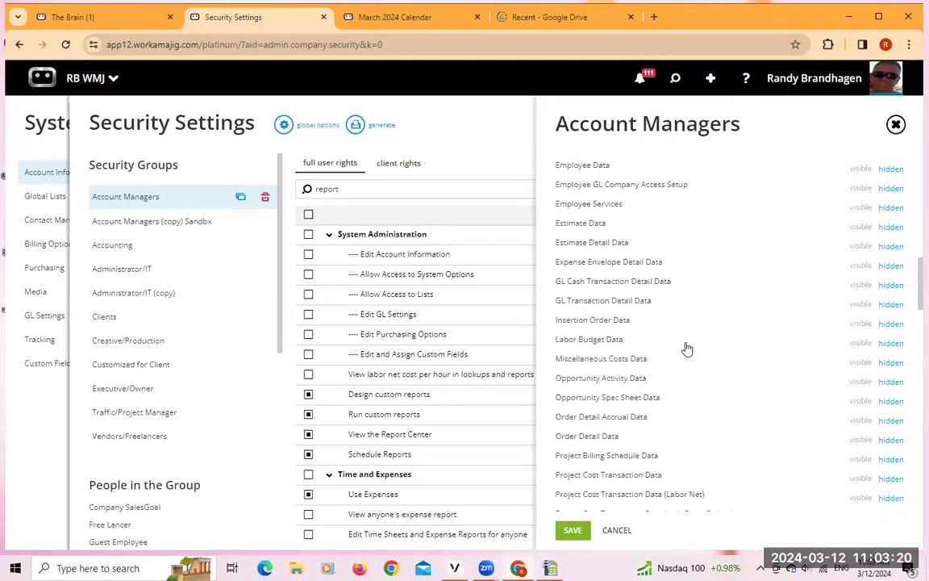
scroll(682, 347, up, 10)
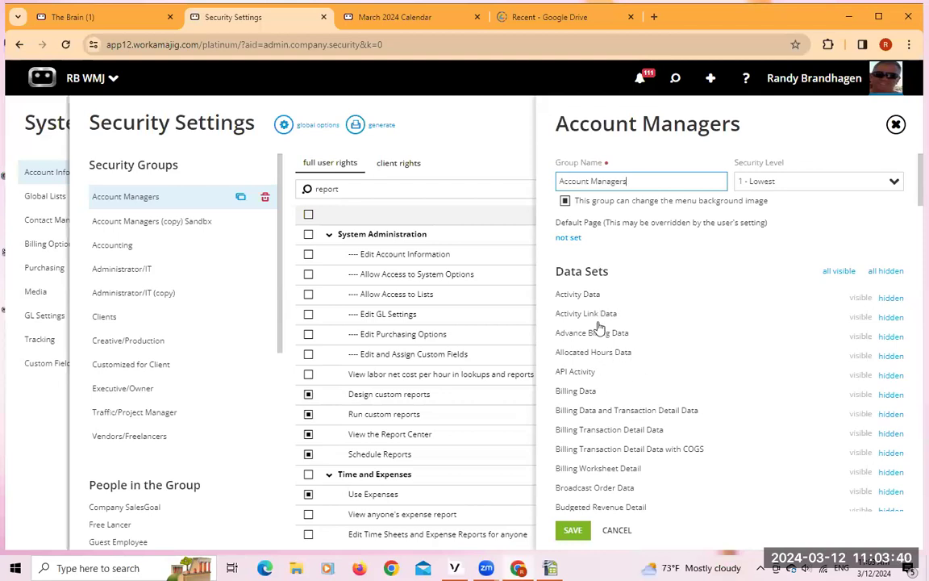
click(895, 126)
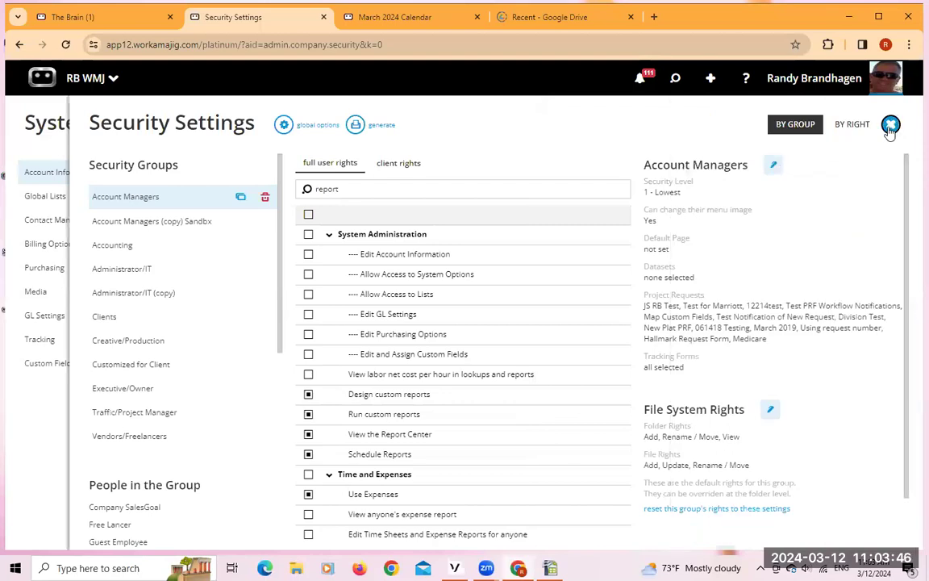
click(891, 126)
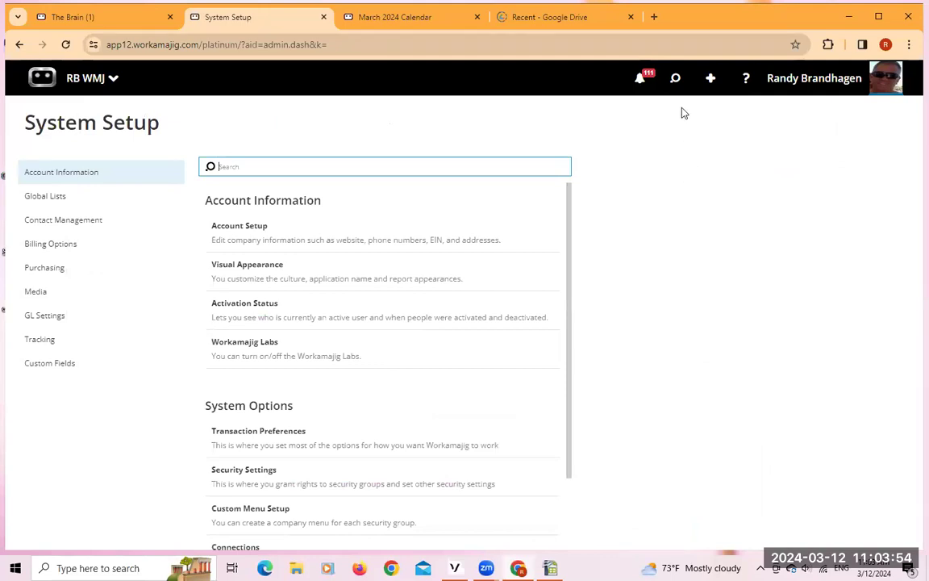
List the saved Assignments views under Project Management in the global search
click(676, 82)
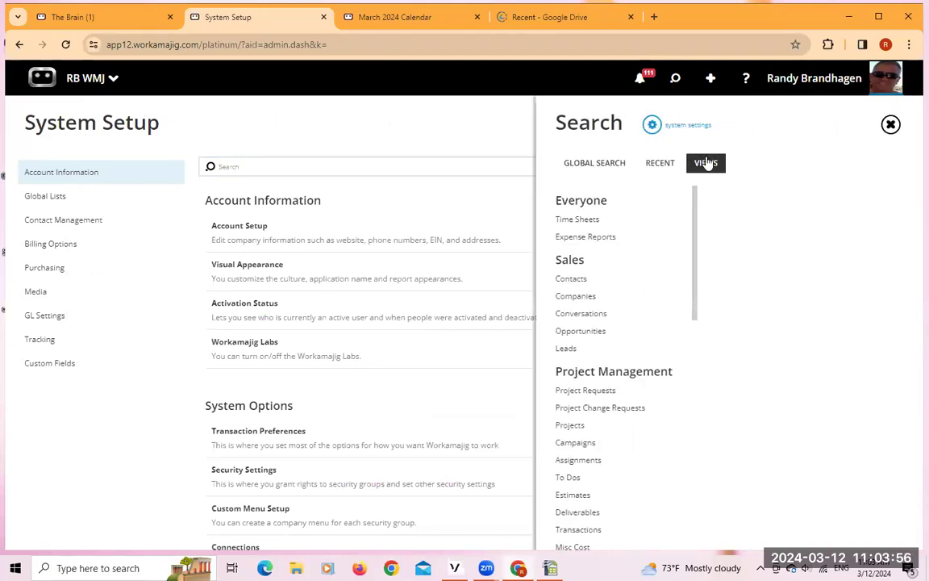
click(594, 162)
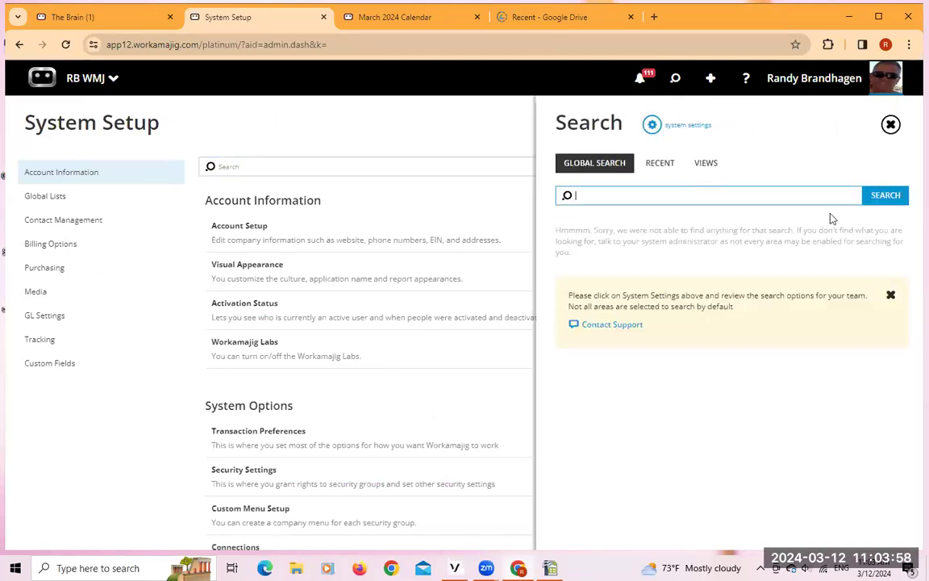
click(704, 164)
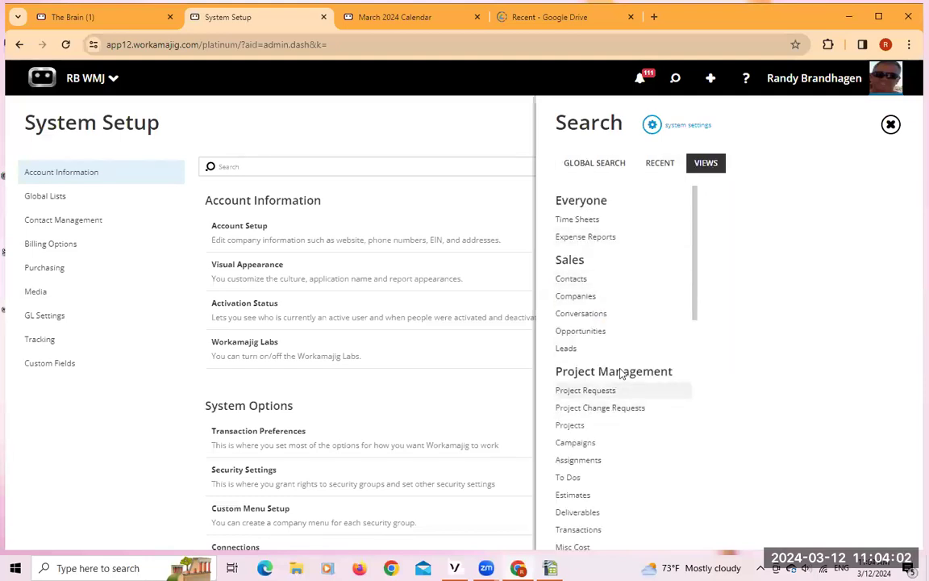
click(580, 428)
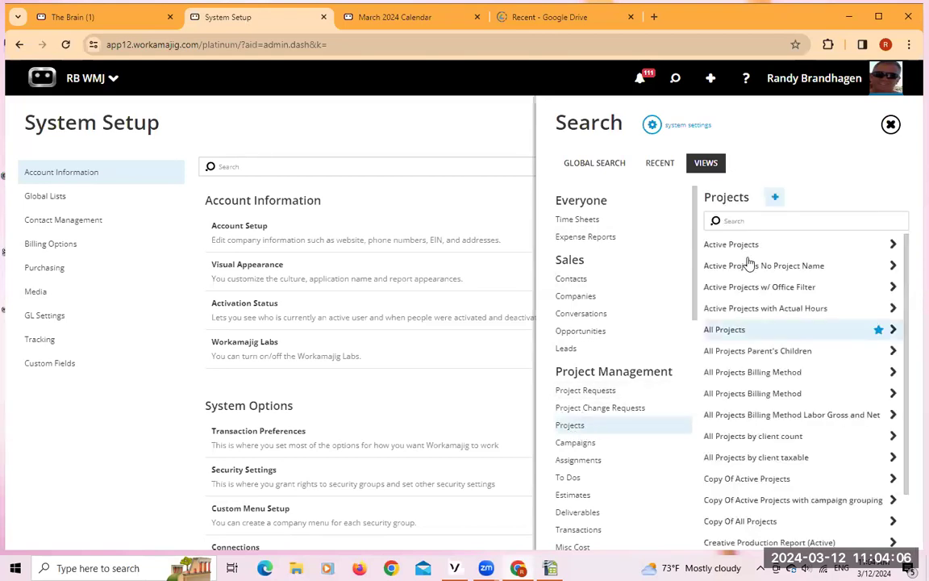
click(591, 466)
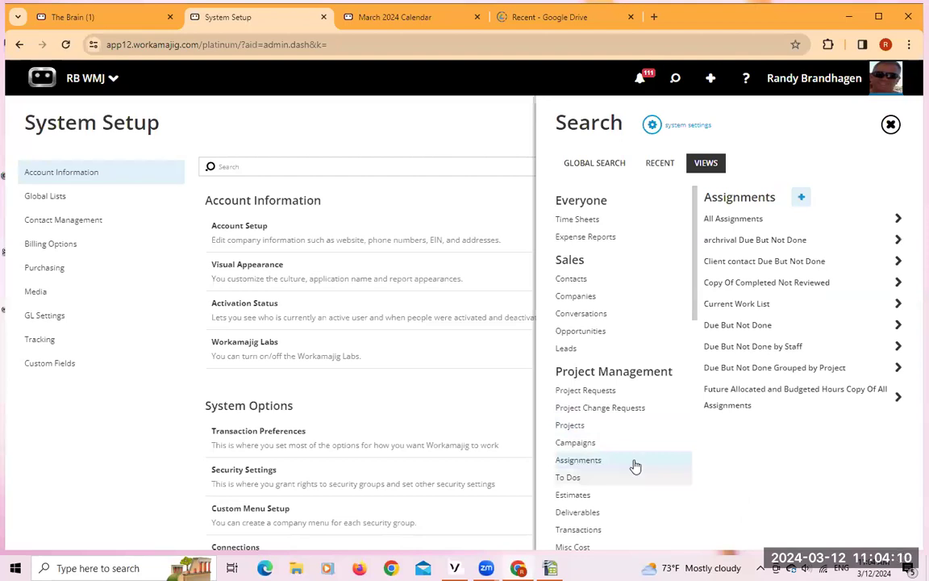
Open the All Assignments view in a separate browser tab and switch to it
middle_click(732, 220)
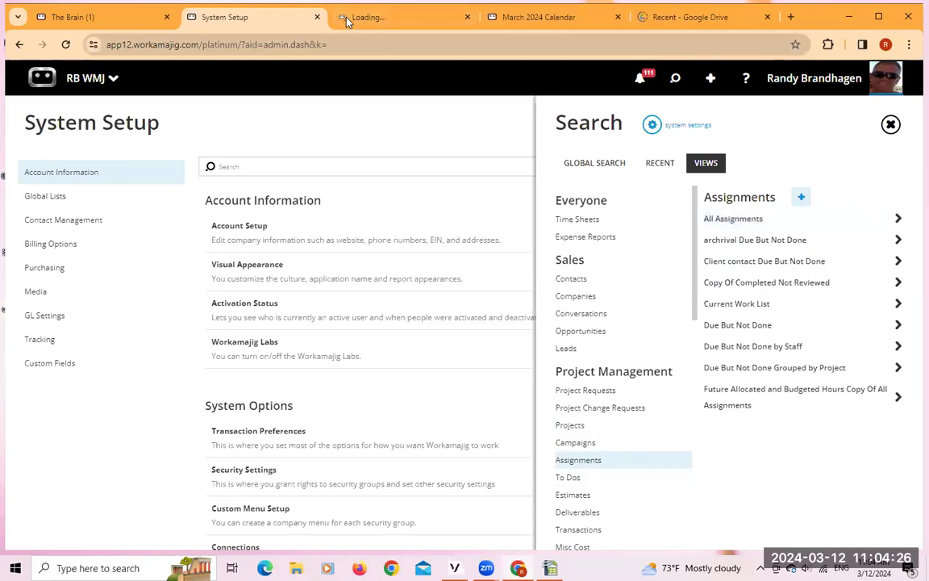
click(369, 21)
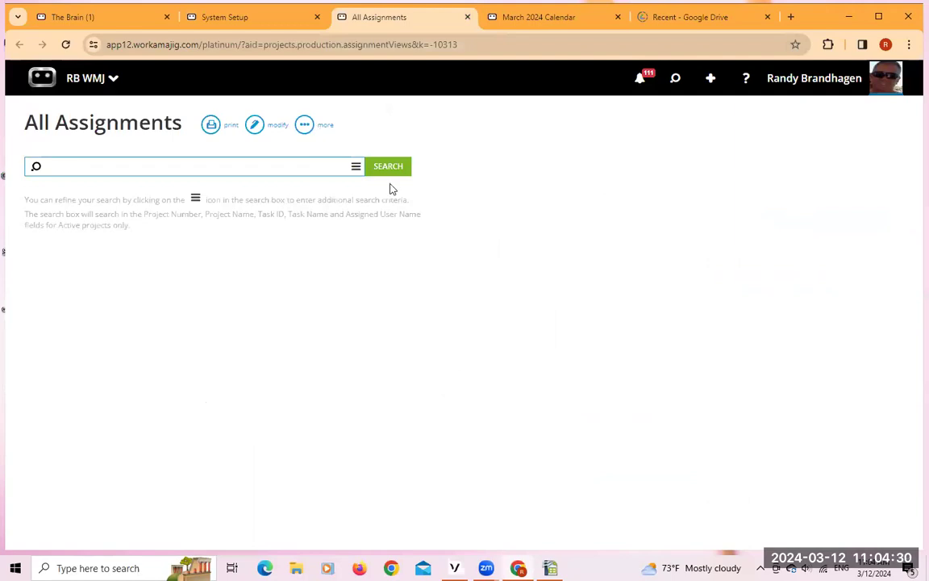
click(230, 17)
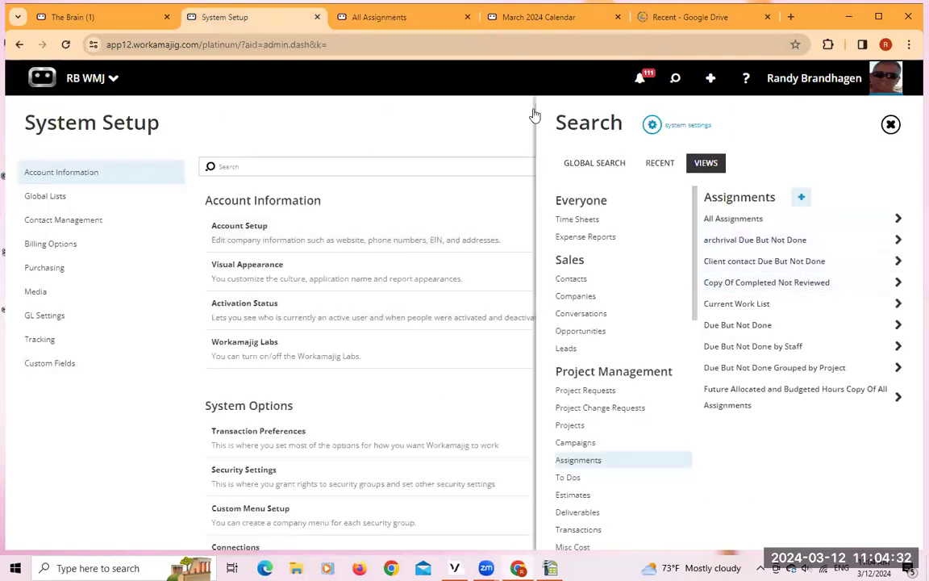
click(362, 17)
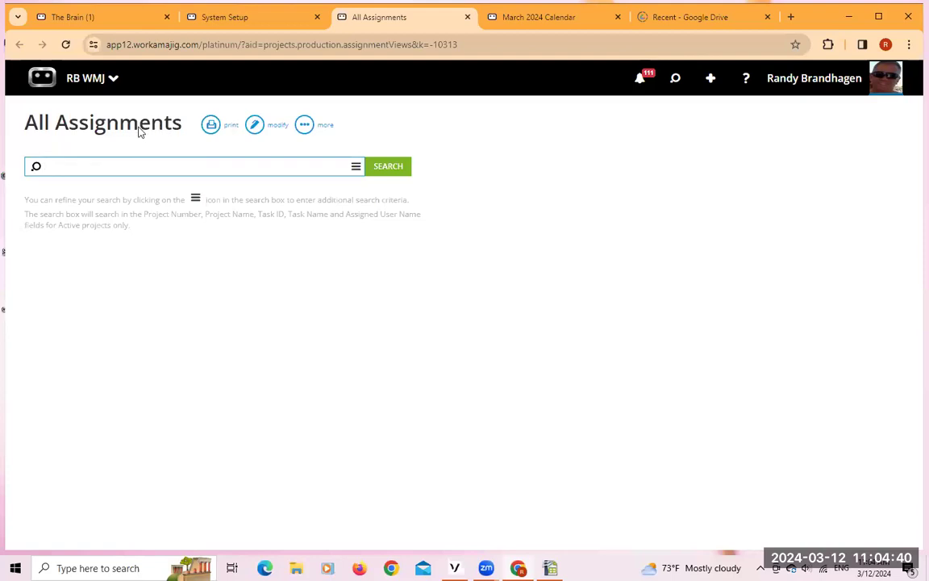
Open the All Assignments view for modification and make a copy of it
click(257, 127)
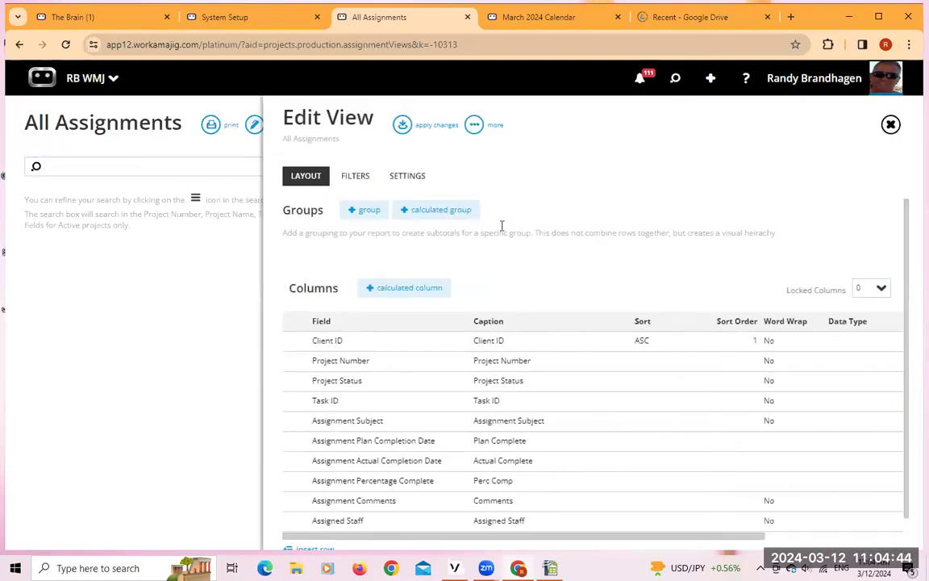
click(475, 126)
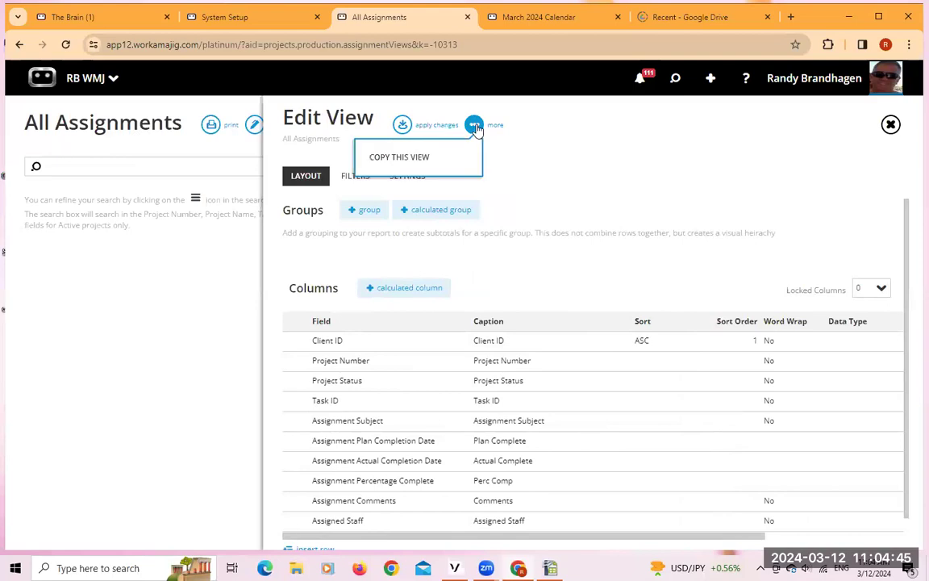
click(440, 158)
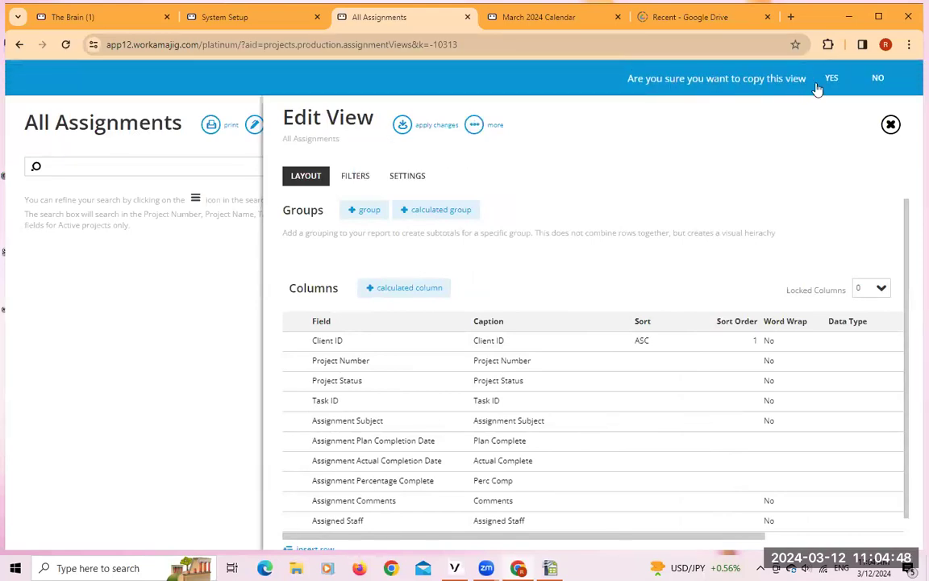
click(834, 84)
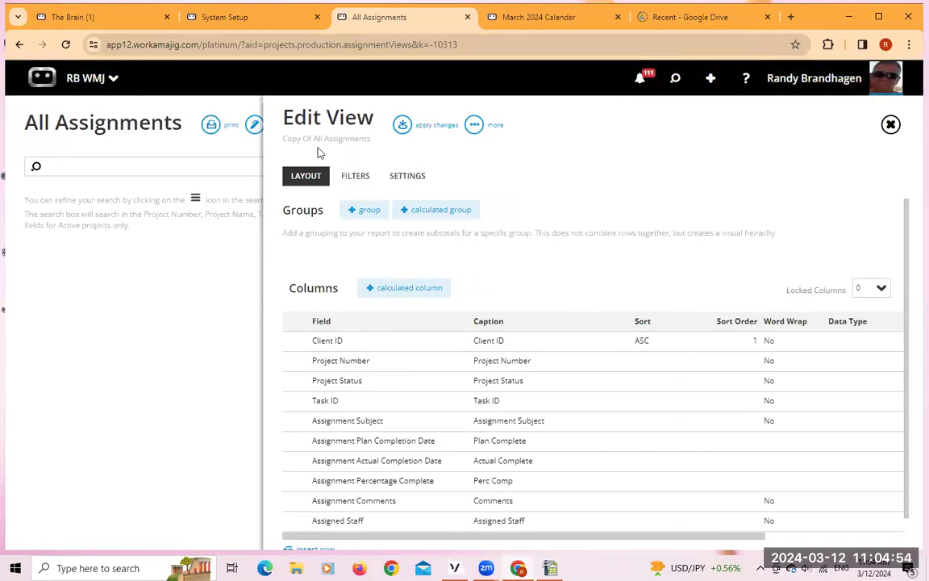
Rename the copied view's report as "All Assignments Grouped by Staff" in its settings
click(416, 180)
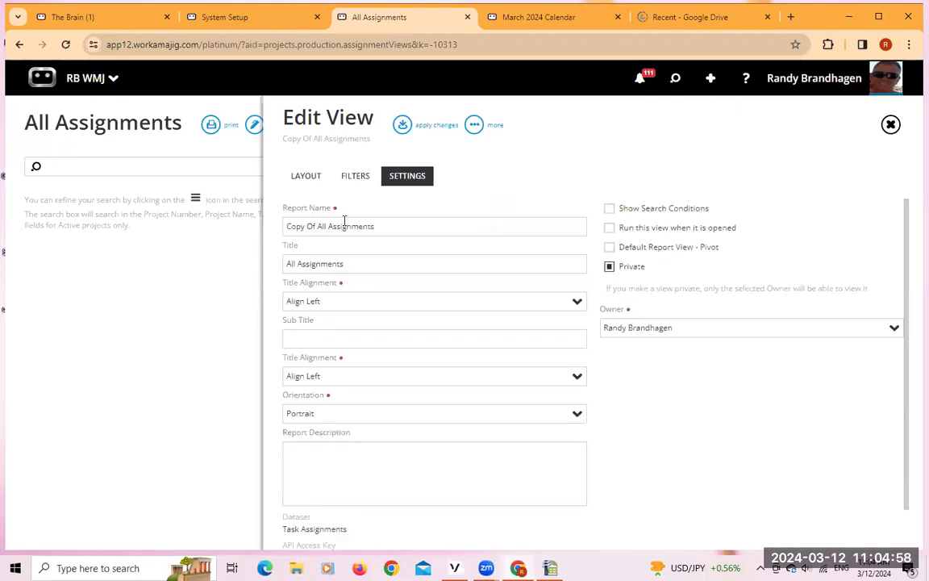
click(286, 226)
key(Delete)
key(Delete)
key(Delete)
key(Delete)
key(Delete)
key(Delete)
key(Delete)
key(Delete)
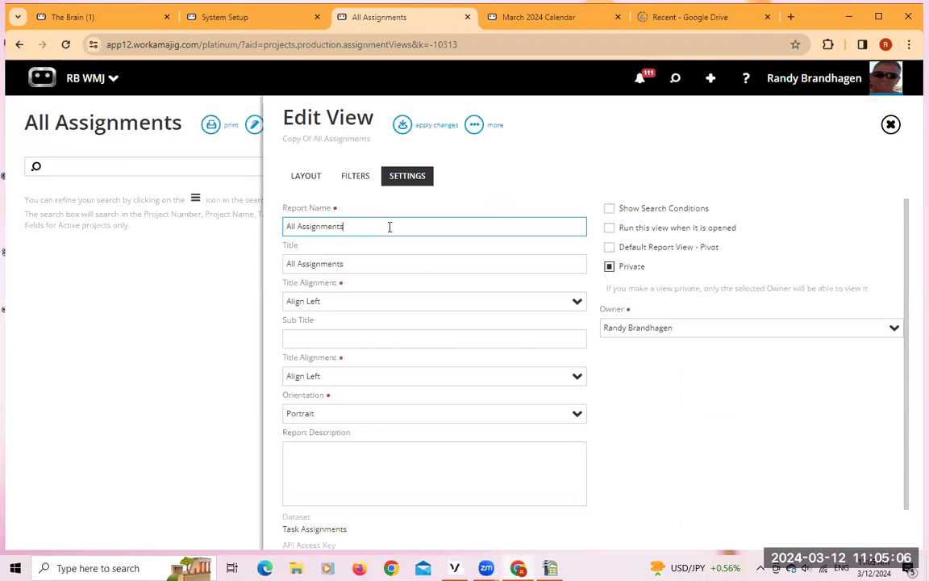
text(Grouped by Staff)
key(Tab)
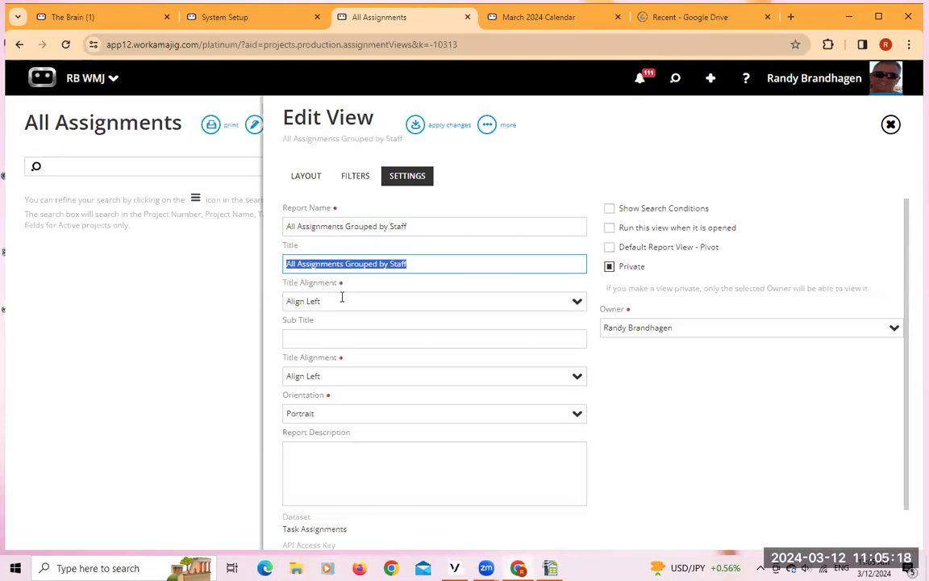
Examine the orientation, dataset and owner settings of the copied view
scroll(437, 324, down, 1)
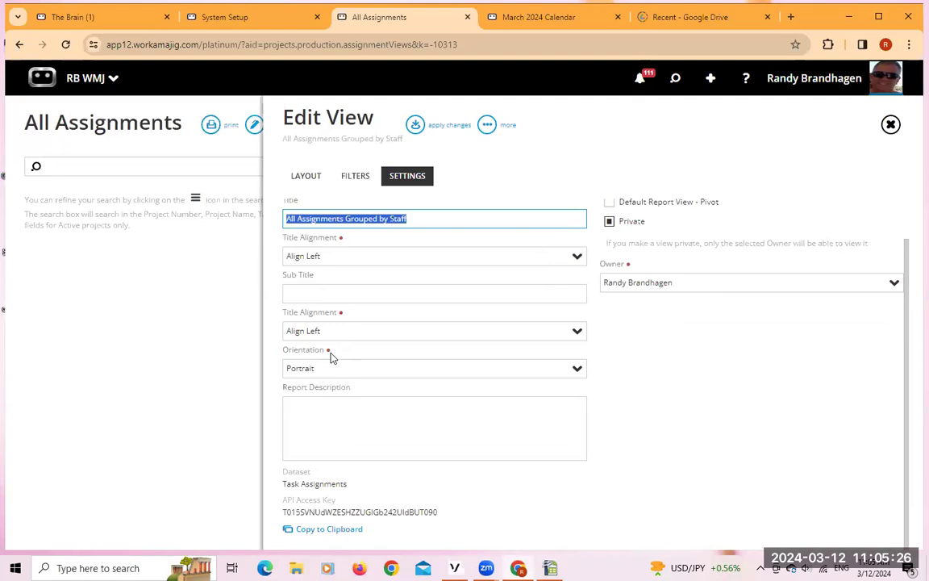
click(579, 370)
click(576, 365)
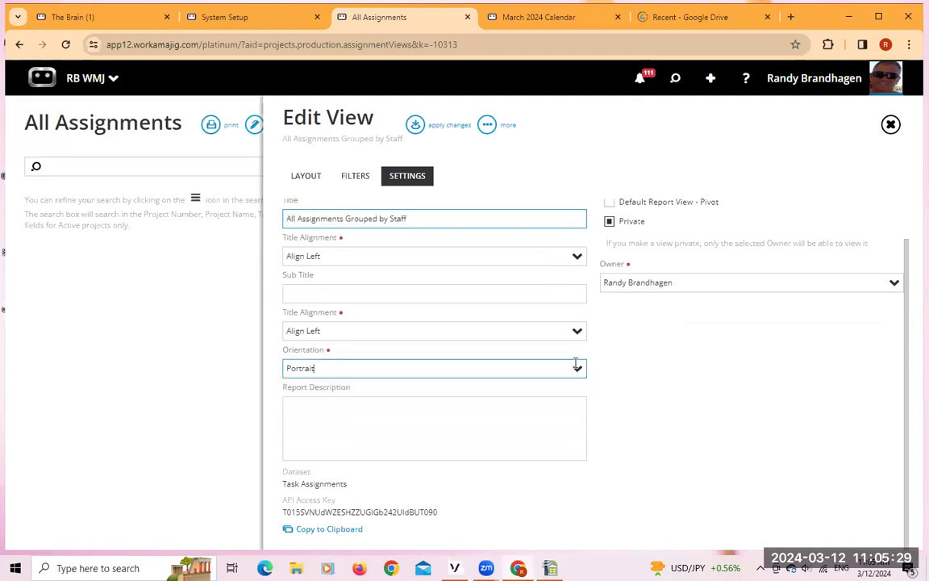
click(320, 482)
drag(348, 483, 285, 485)
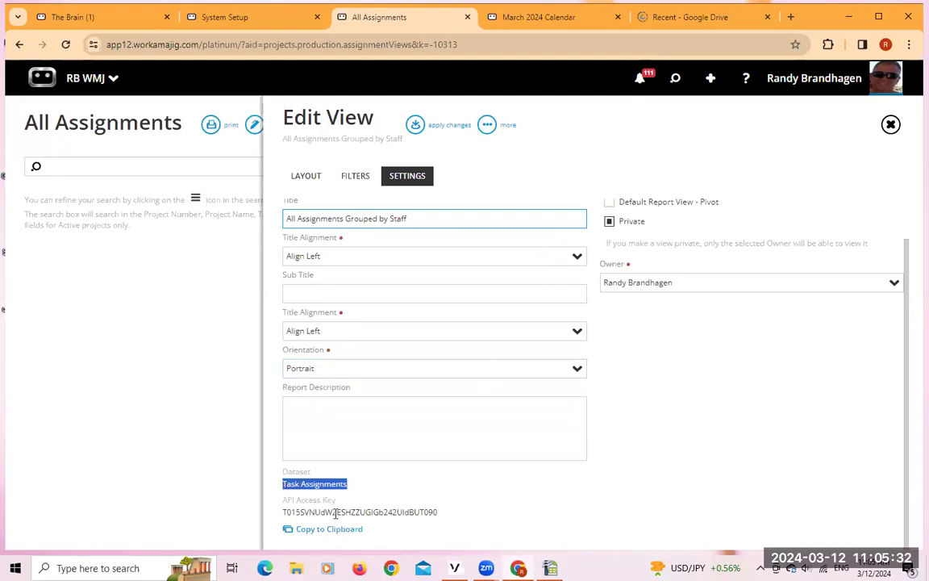
click(358, 484)
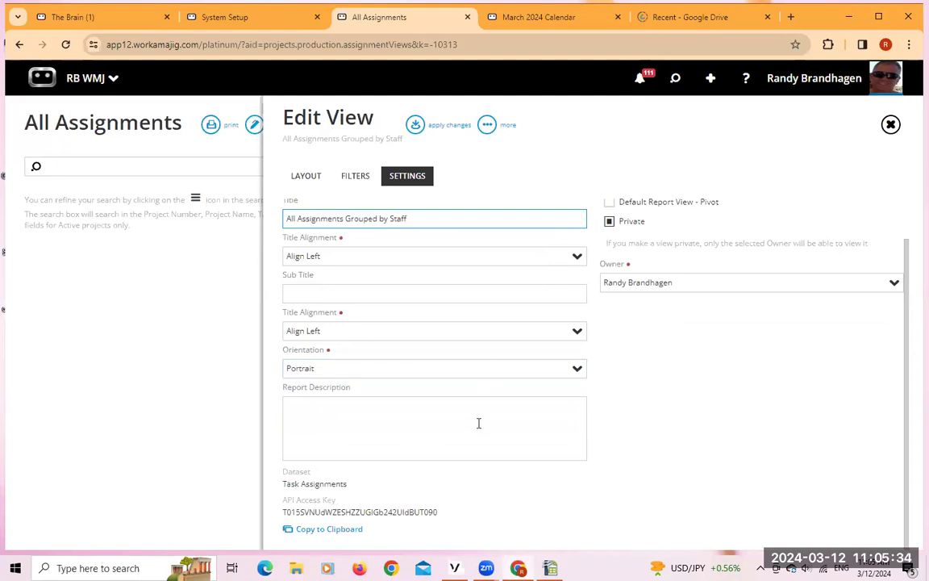
scroll(539, 375, up, 2)
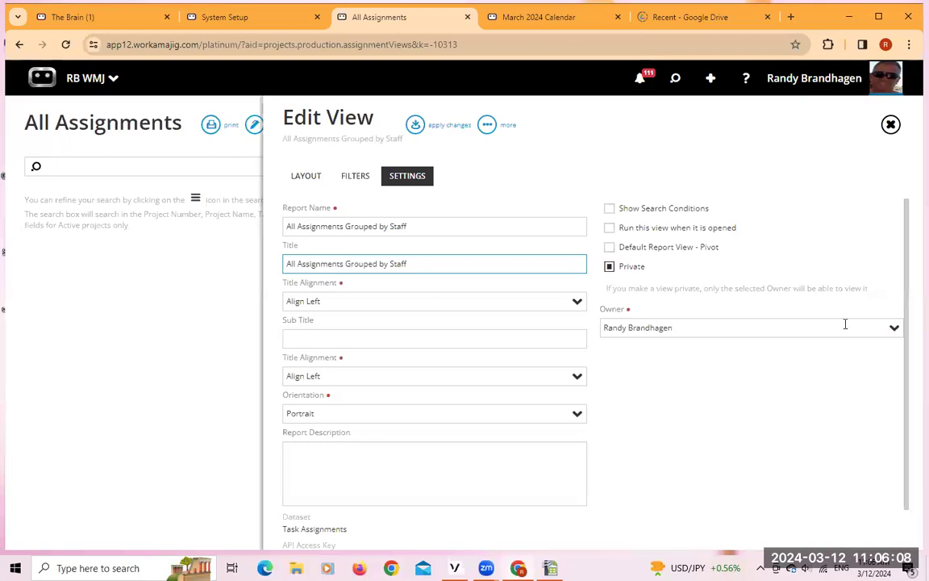
click(894, 328)
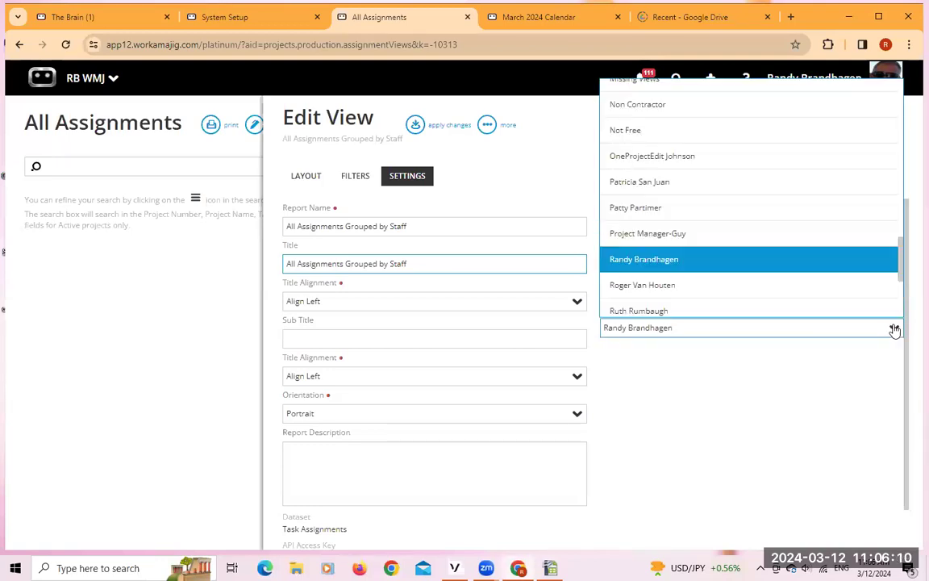
click(894, 328)
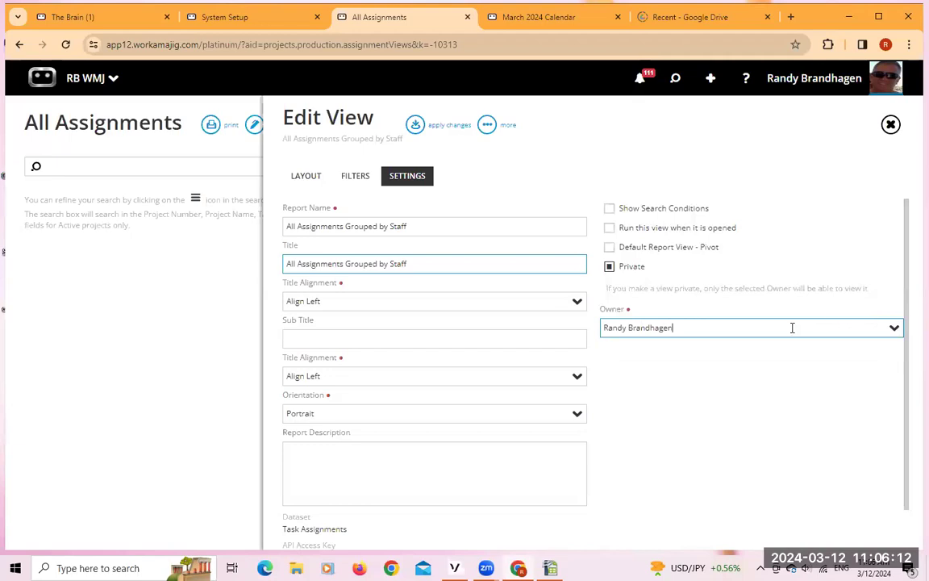
Make the view non-private and remove the Clients and Vendors/Freelancers security groups from its Visible To list
click(609, 266)
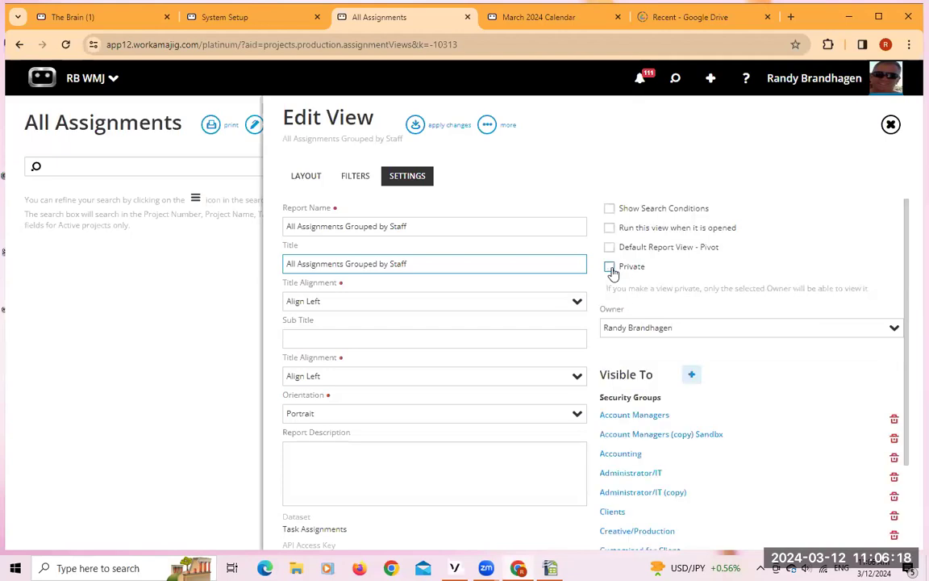
scroll(781, 442, down, 2)
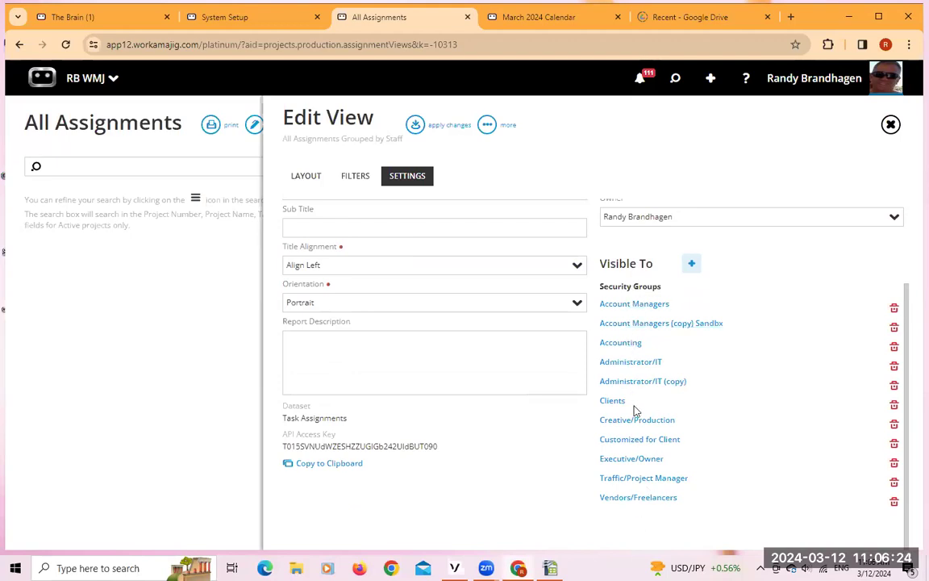
click(893, 411)
scroll(760, 386, down, 2)
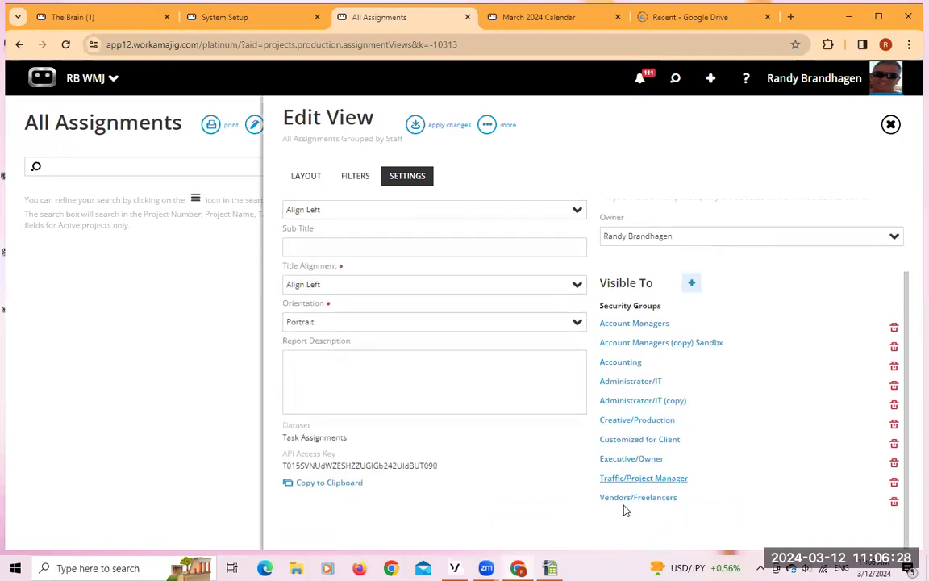
click(893, 503)
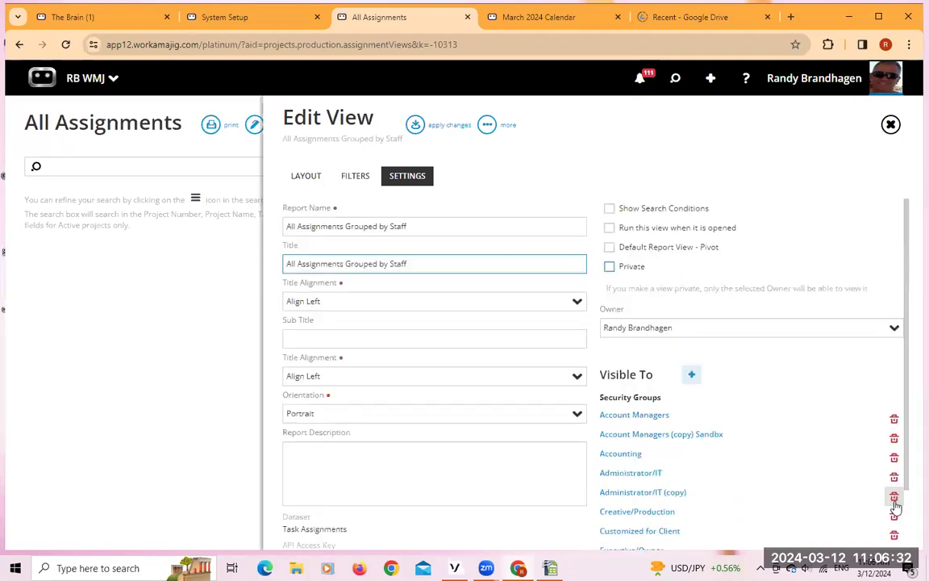
scroll(751, 456, down, 2)
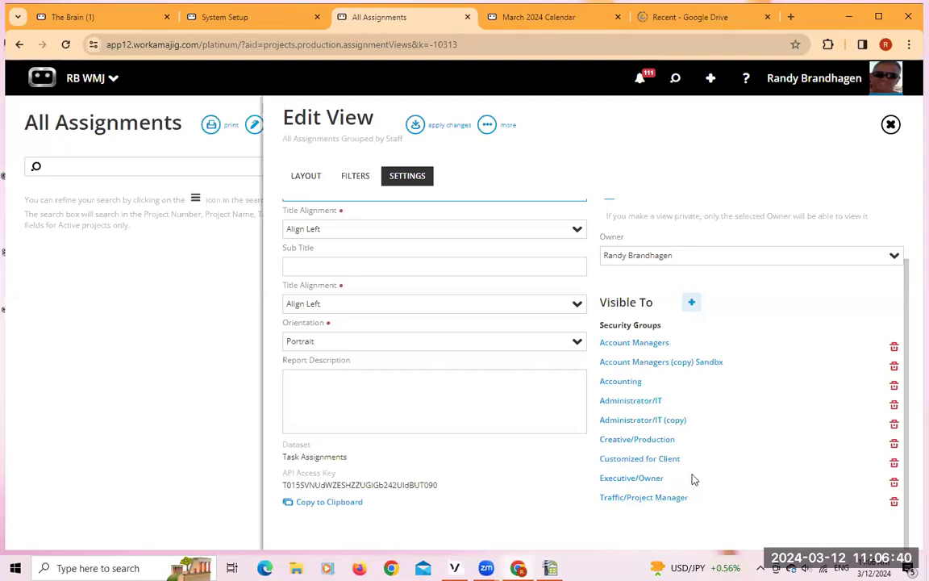
Look at the people who can be added to the view's Visible To list without adding any
scroll(693, 480, up, 2)
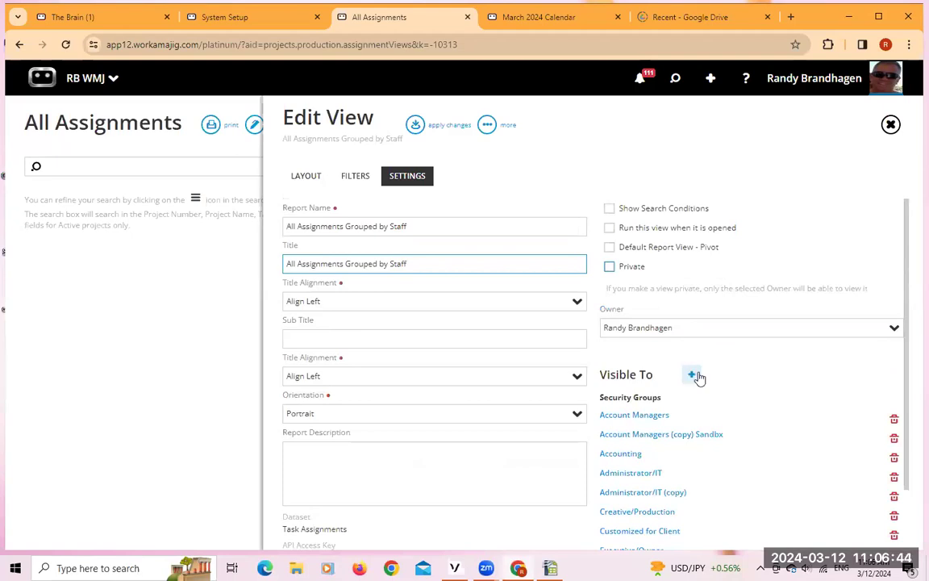
click(691, 376)
click(611, 436)
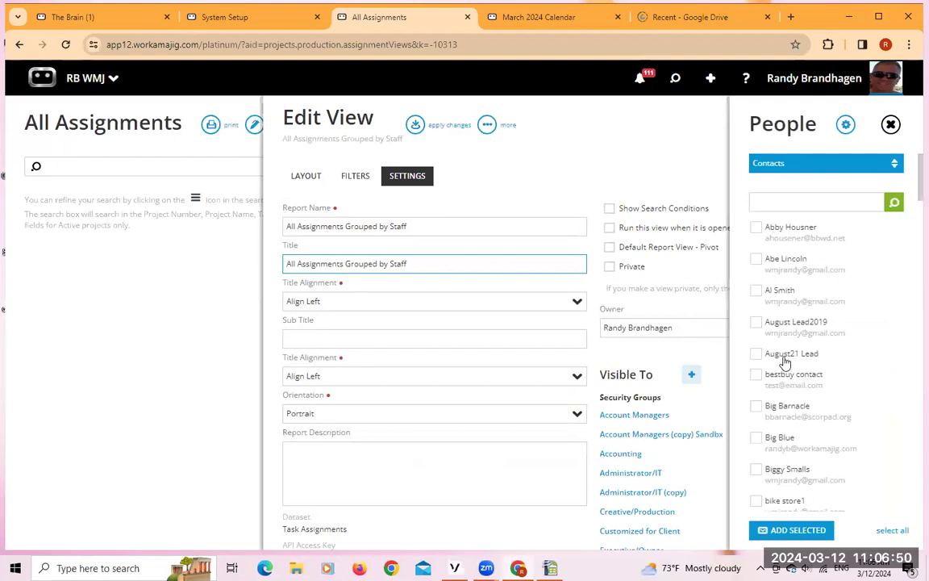
click(890, 123)
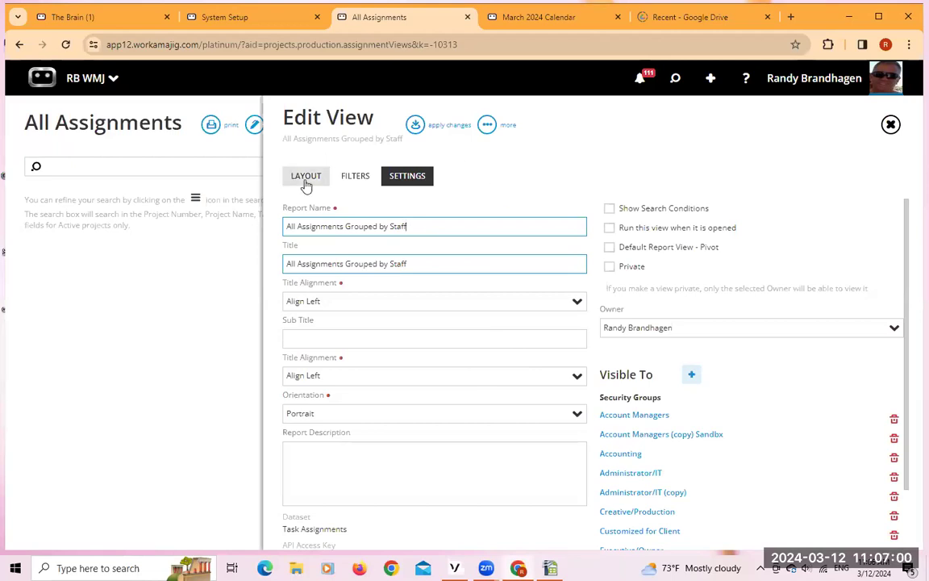
Apply the changes, memorize the new view and reopen it for modification
click(415, 125)
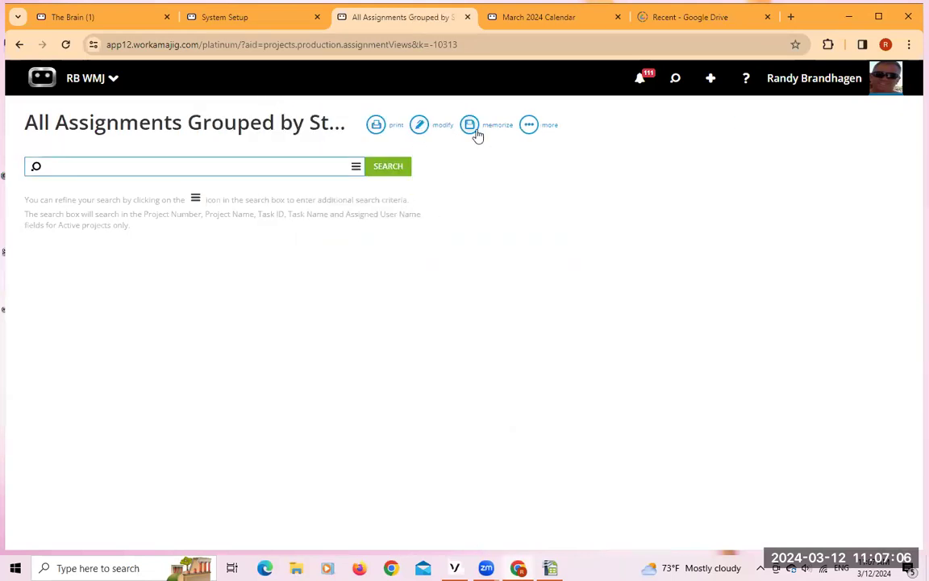
click(475, 130)
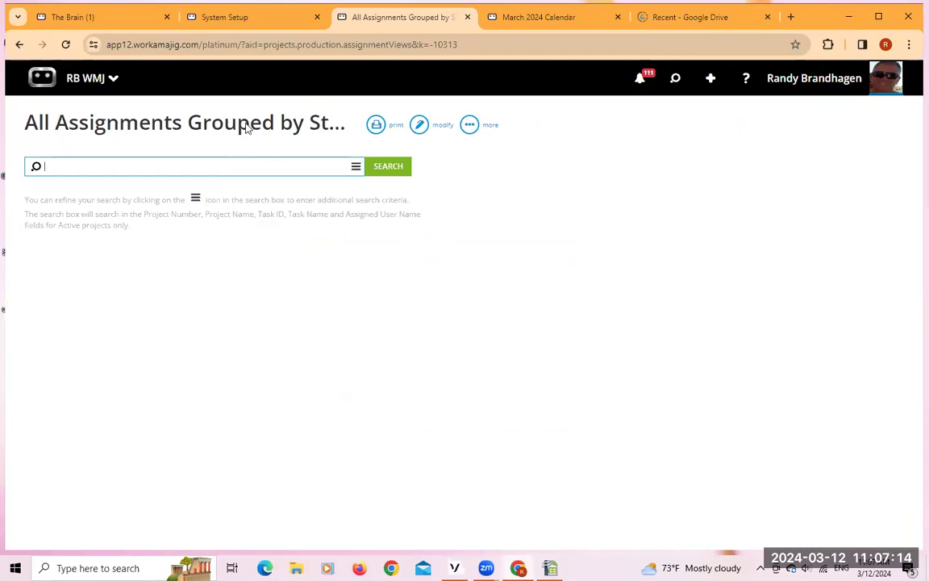
click(420, 127)
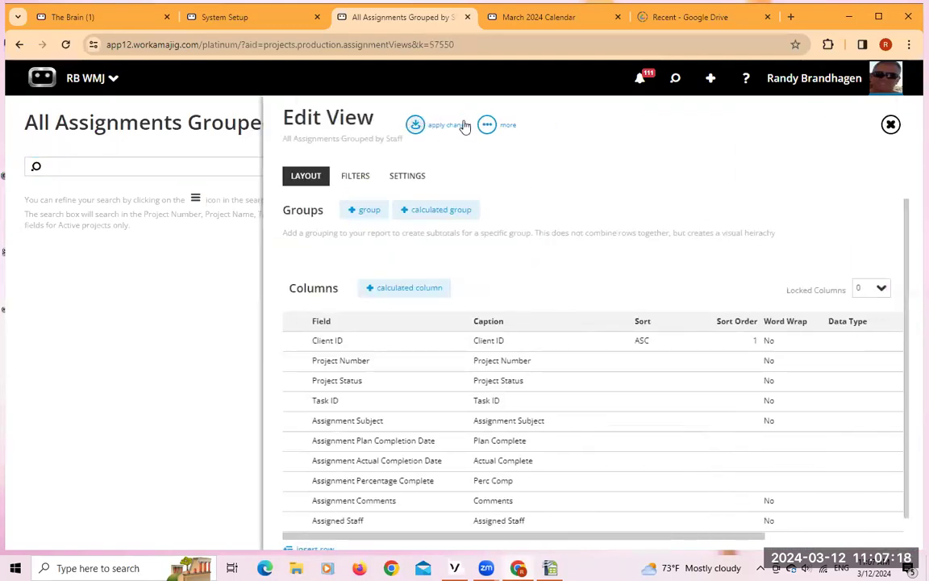
Check the view's columns and the fields available for an additional column without adding one
scroll(371, 346, down, 1)
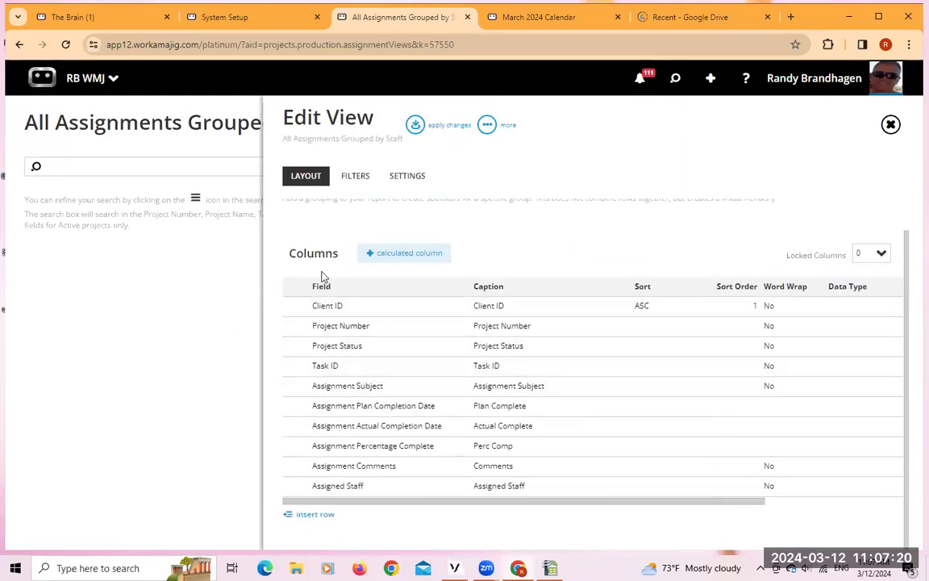
click(316, 515)
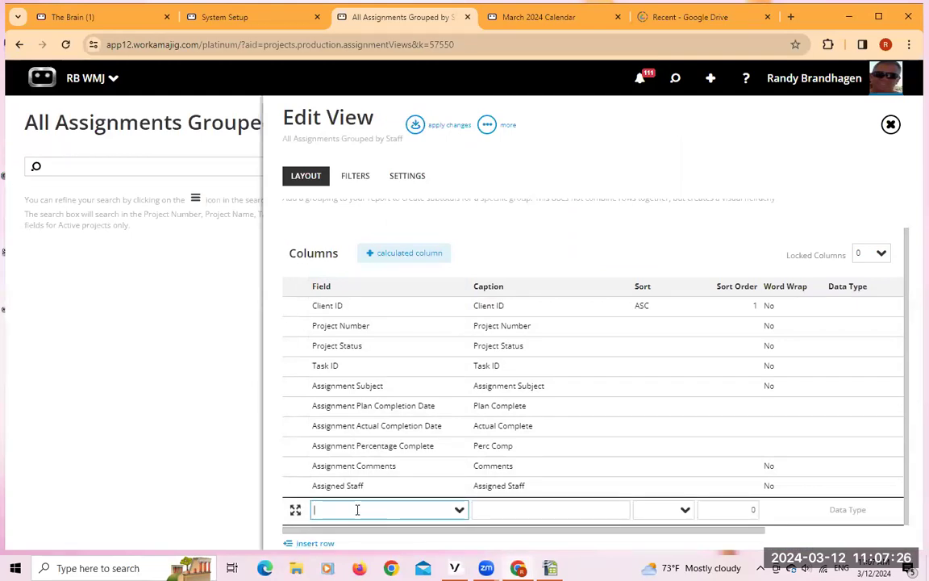
click(459, 510)
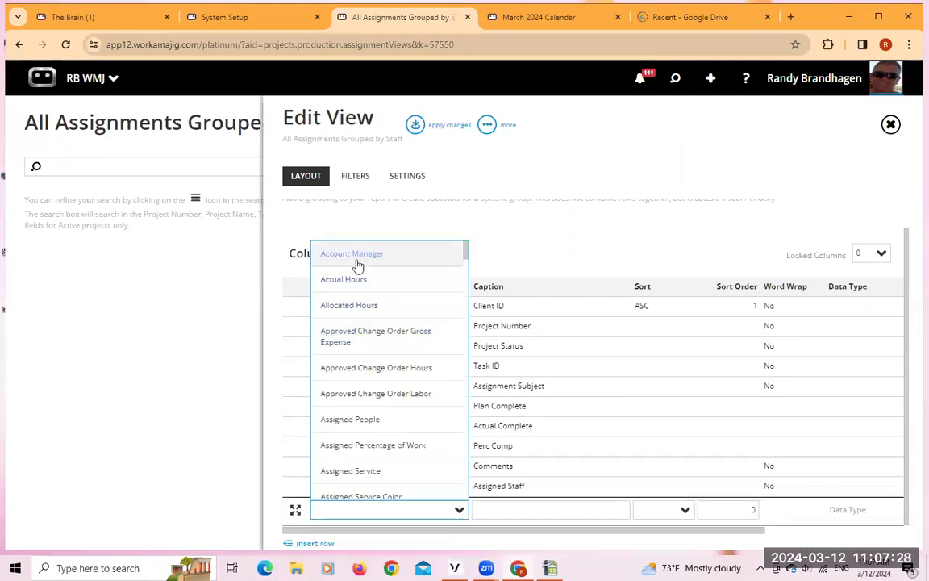
click(520, 221)
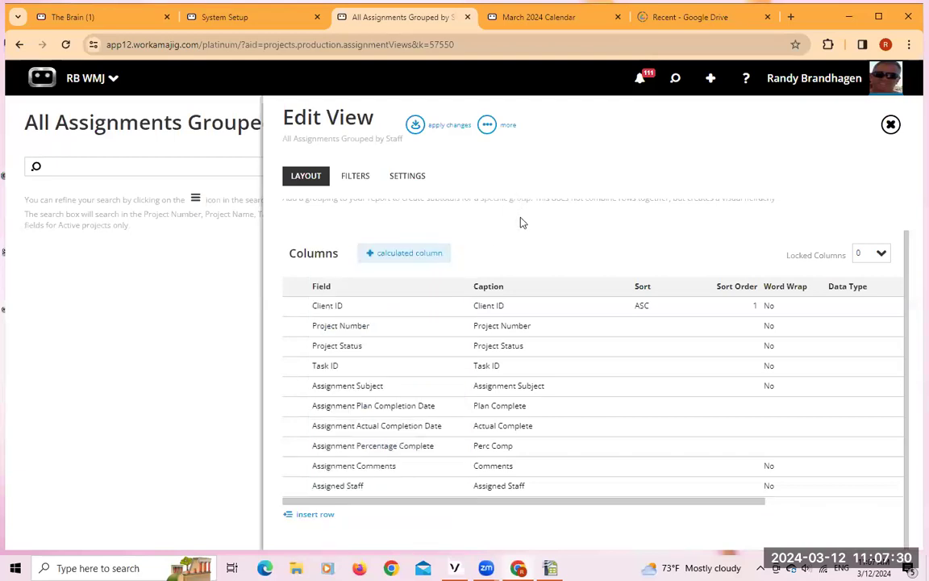
scroll(548, 234, up, 1)
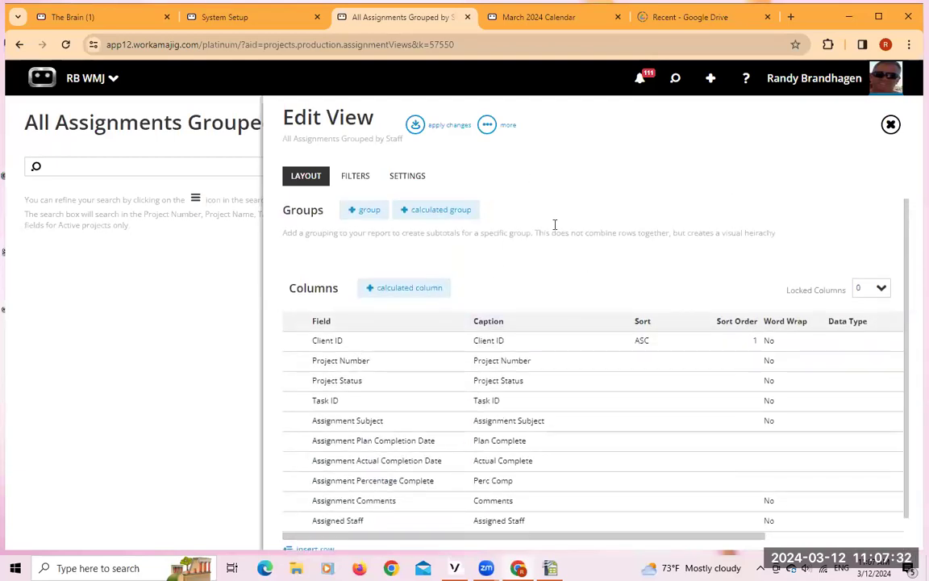
Add a filter on Assigned Staff with the condition Any Of and enable Prompt for Values
click(359, 178)
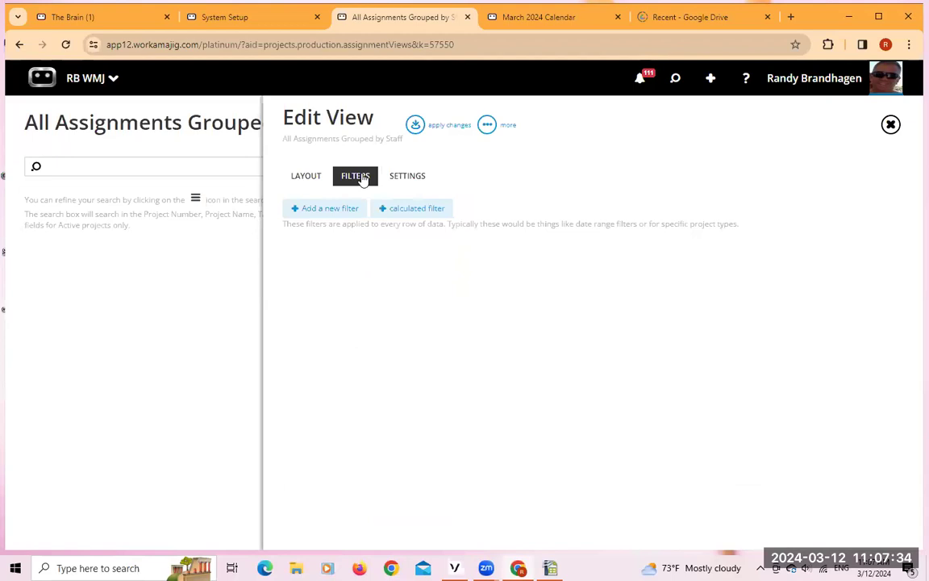
click(330, 211)
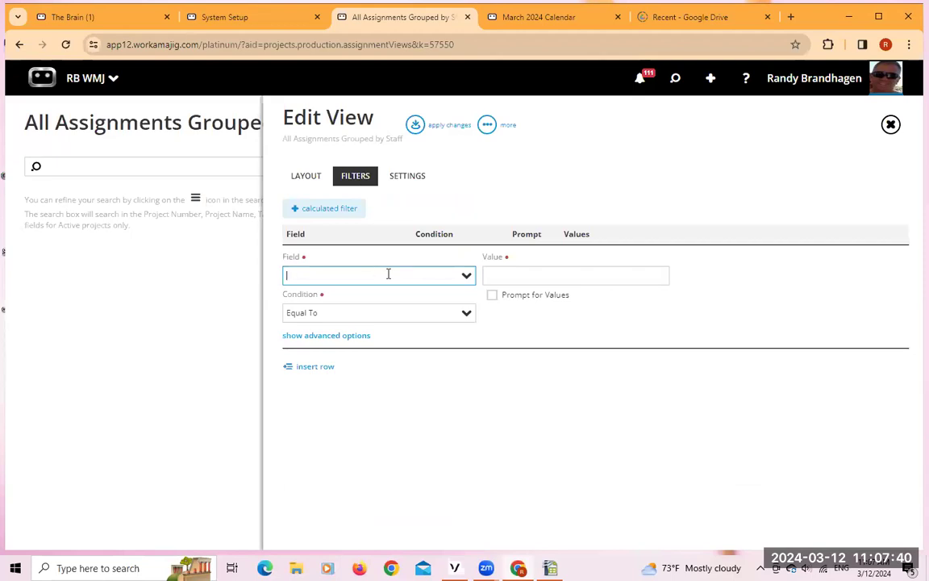
text(staff)
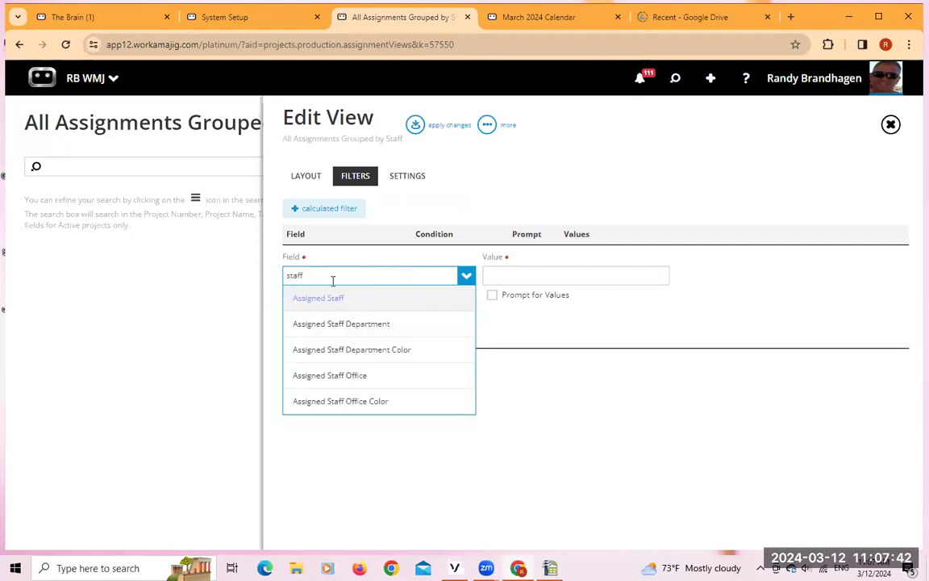
click(356, 300)
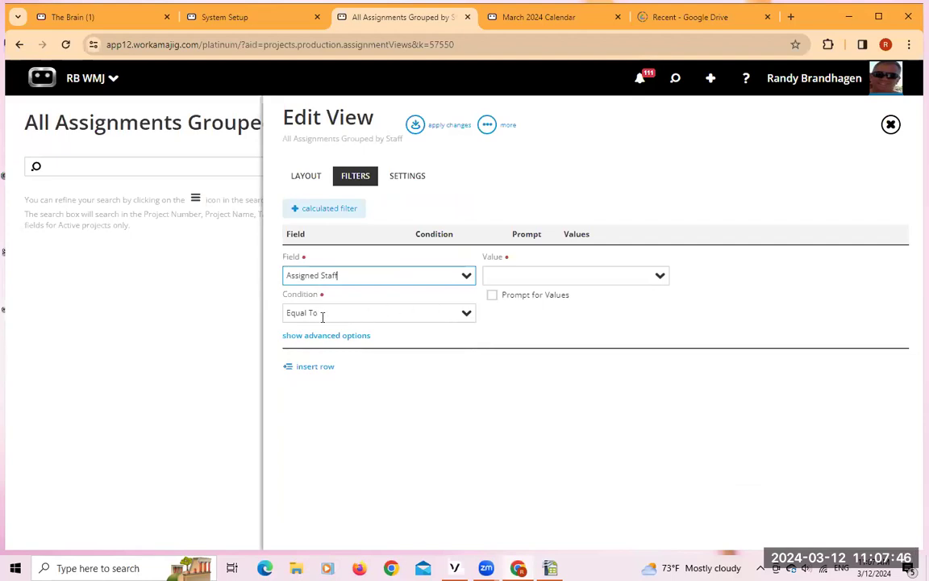
click(470, 317)
scroll(390, 258, down, 3)
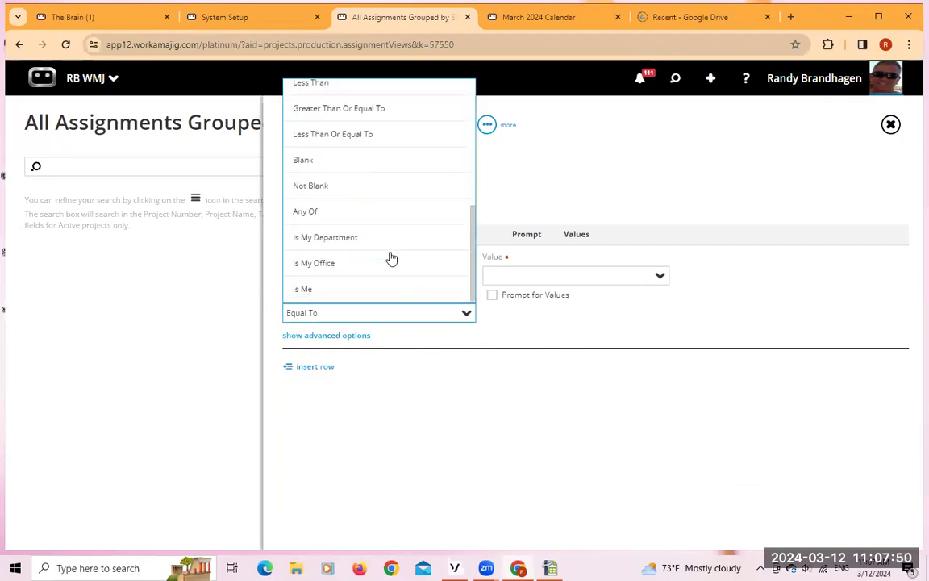
click(323, 216)
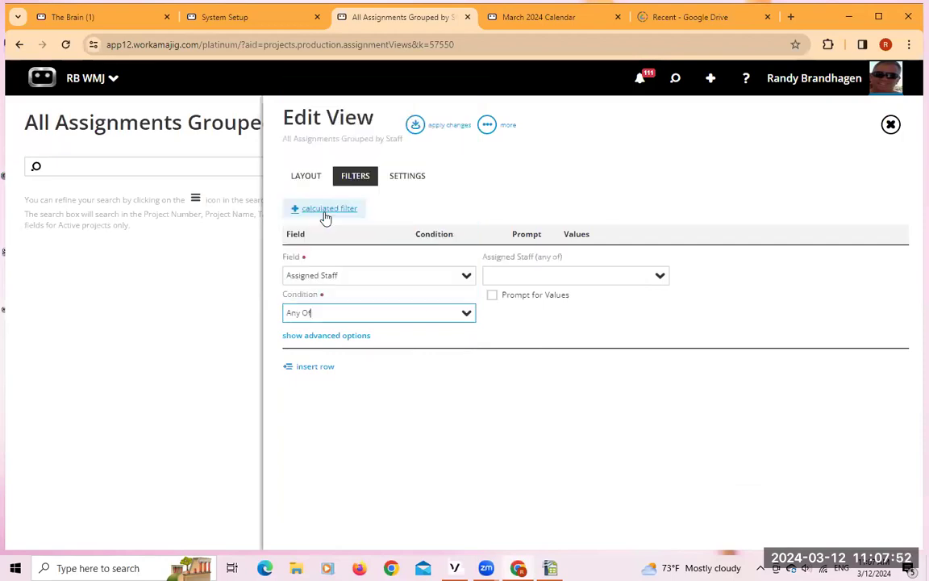
click(382, 398)
click(364, 257)
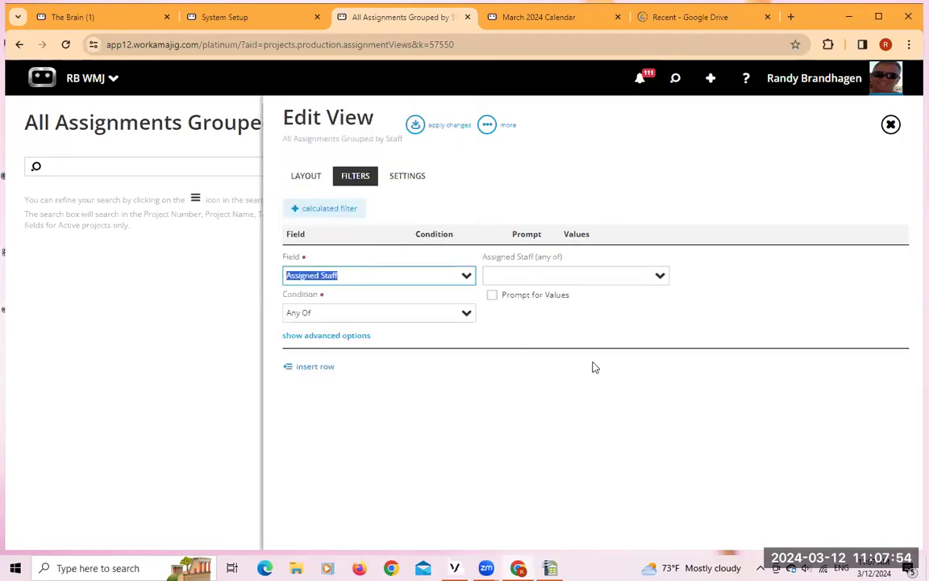
click(492, 296)
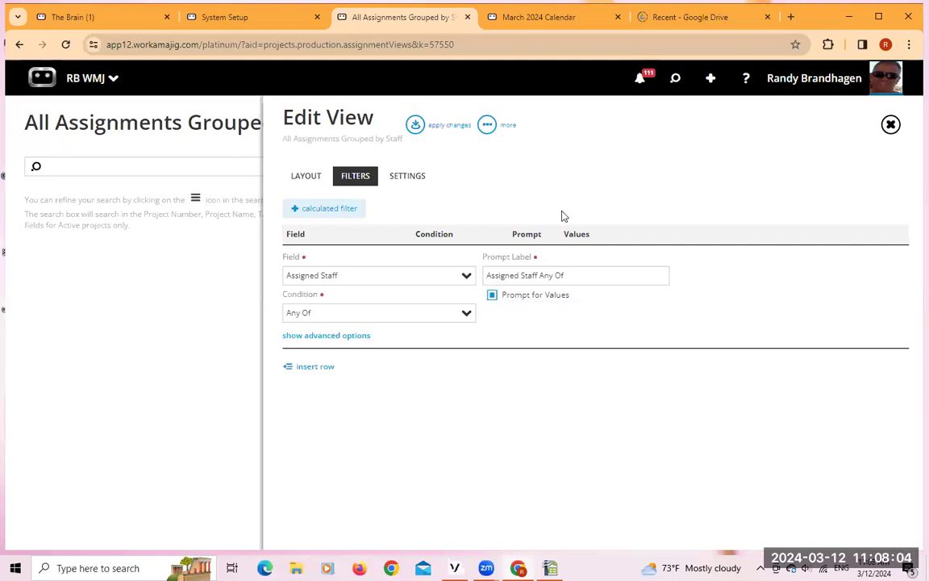
click(490, 159)
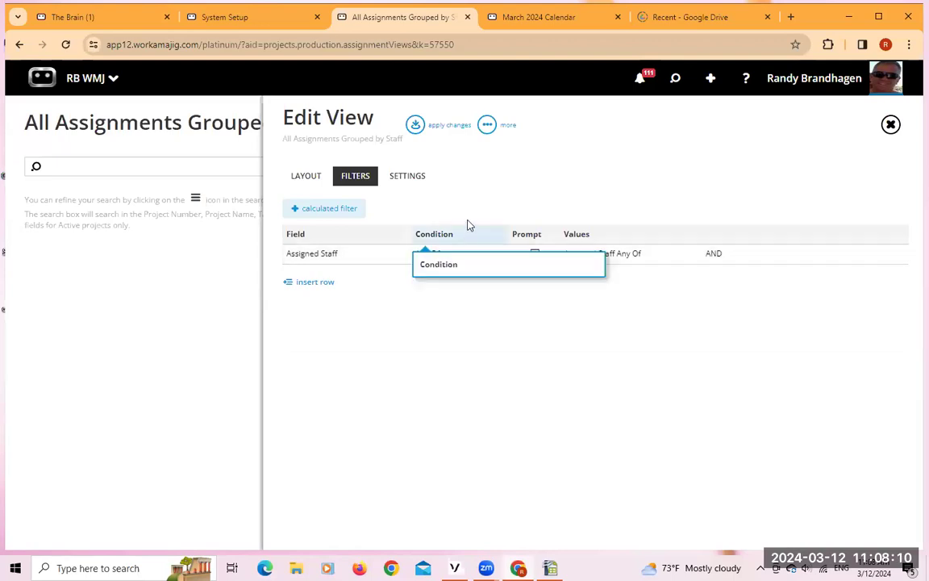
Add a group on the Assigned Staff field to the view's layout, then apply and save the changes
click(307, 181)
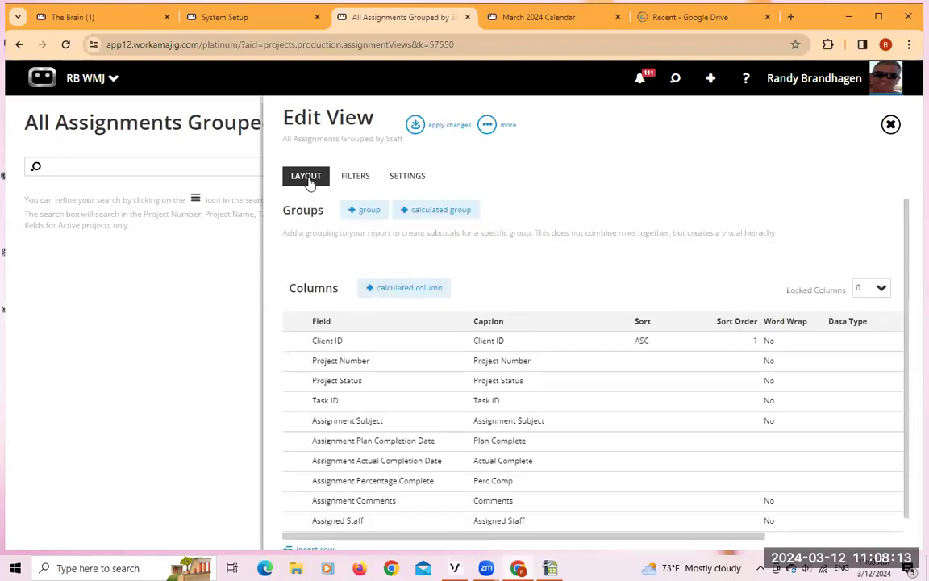
click(367, 211)
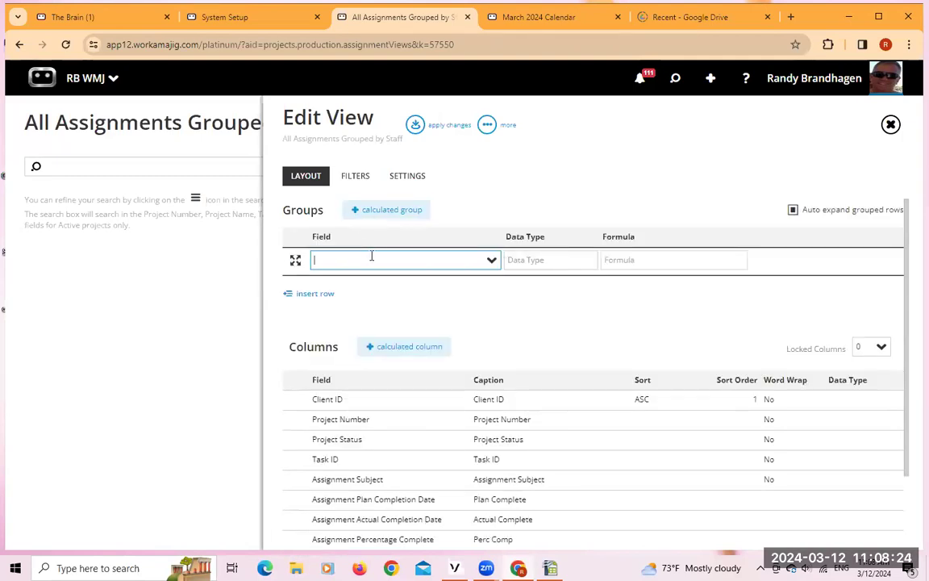
text(staff)
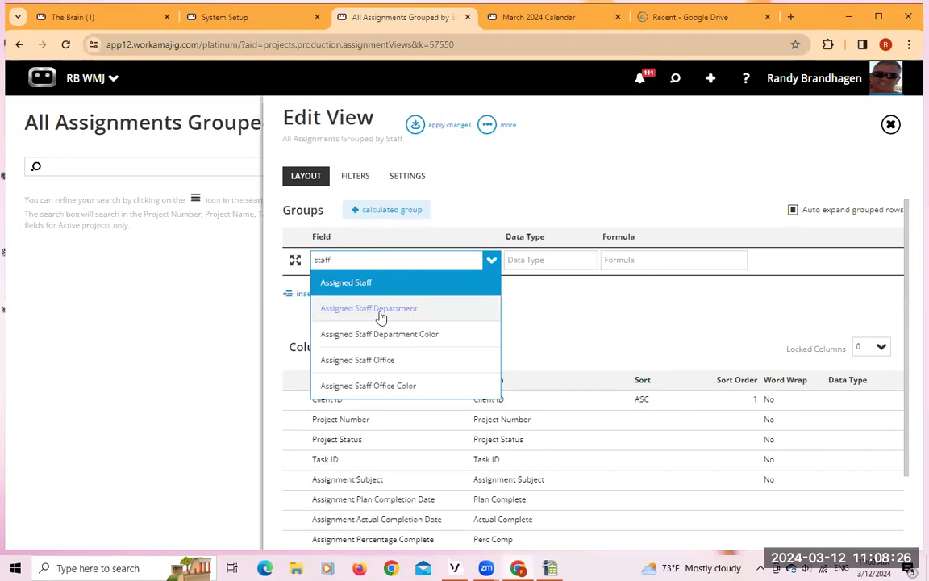
click(367, 283)
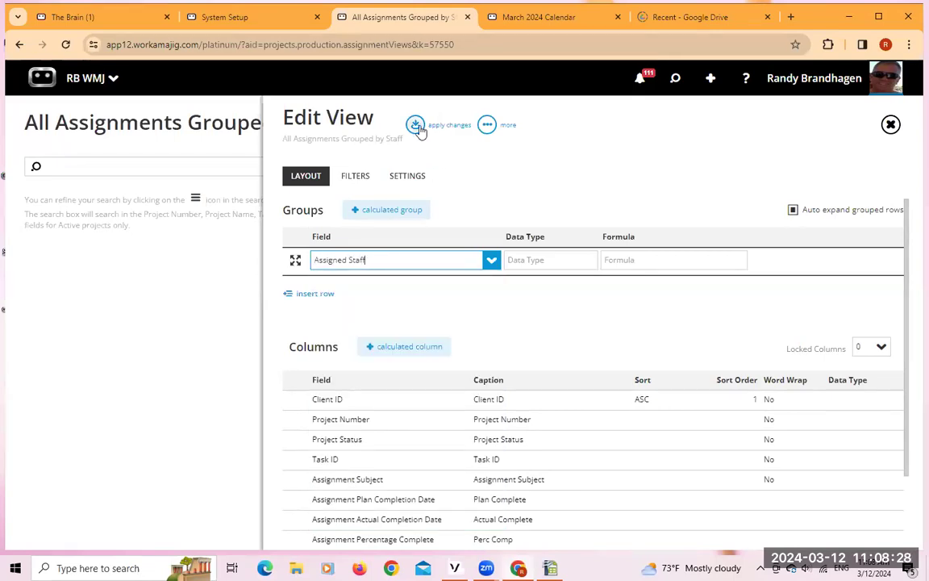
click(414, 125)
click(471, 129)
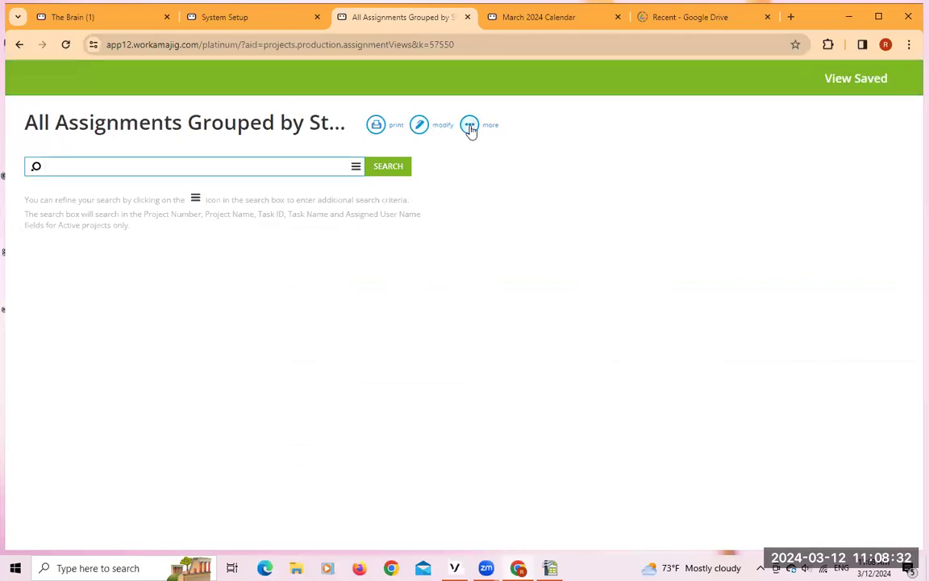
Clear the Assigned Staff Any Of search criterion and choose the first, fourth, fifth and sixth staff members in its list
click(355, 169)
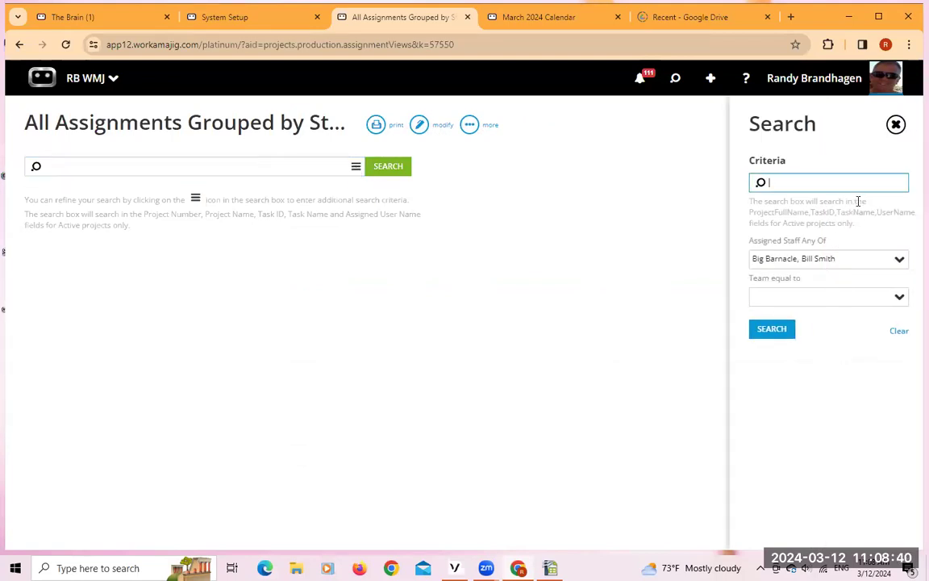
click(838, 259)
click(854, 260)
click(803, 260)
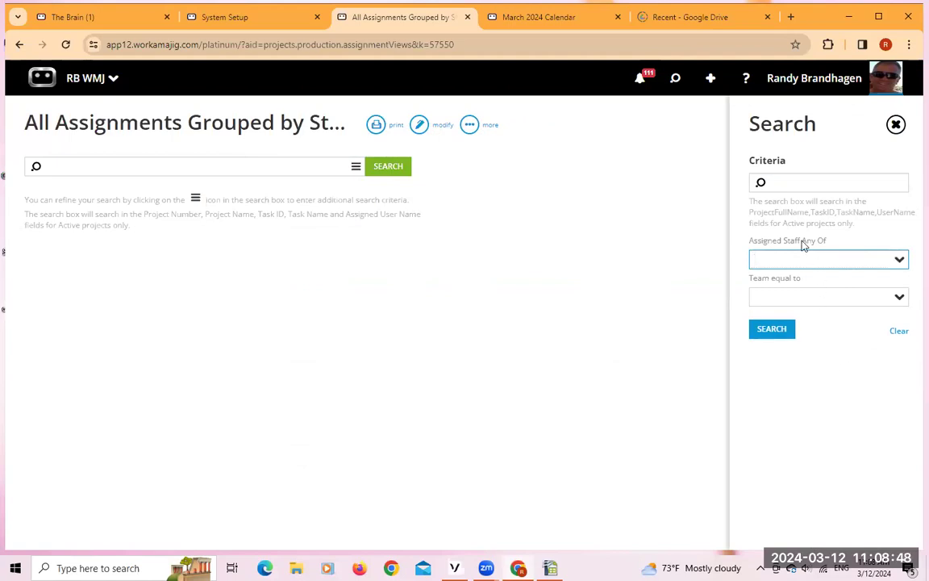
click(900, 261)
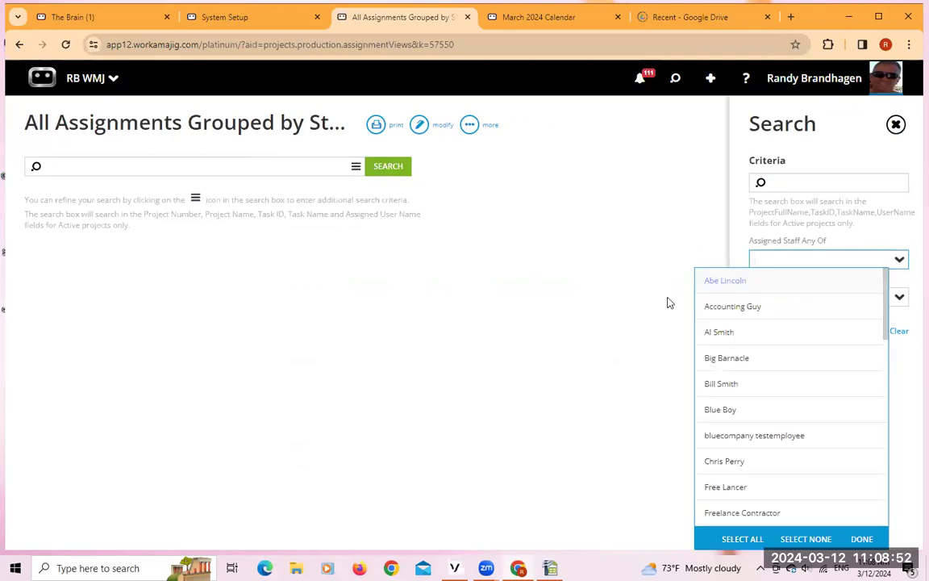
click(730, 284)
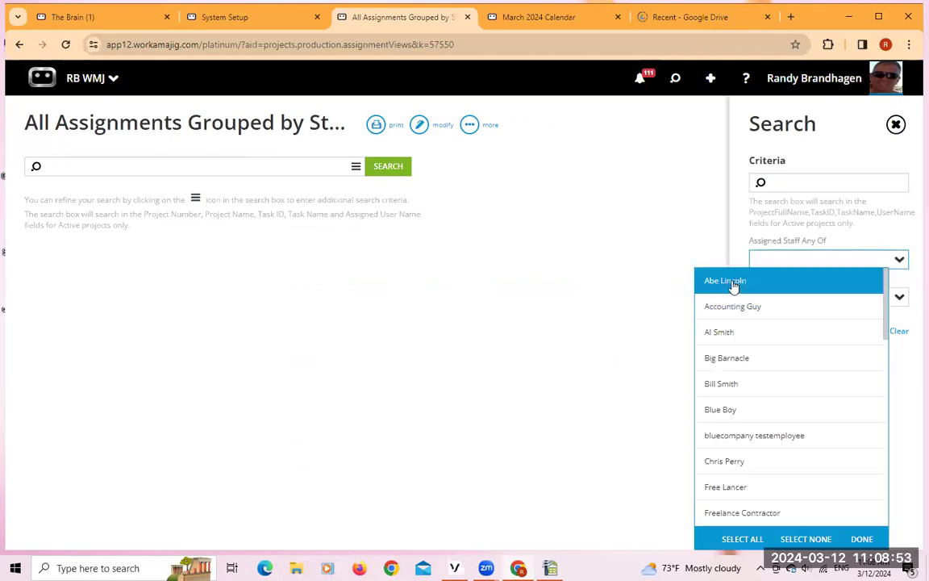
click(733, 360)
click(728, 387)
click(728, 411)
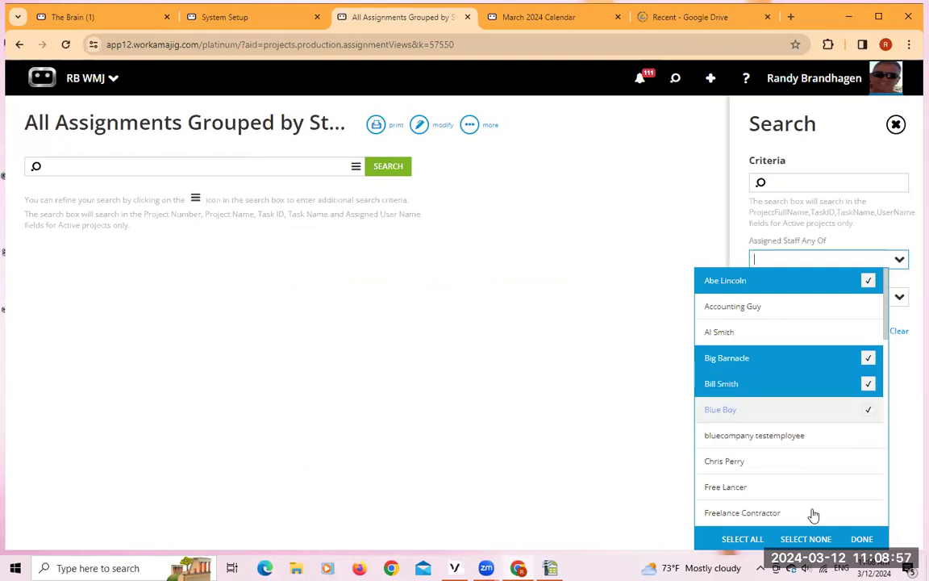
click(861, 539)
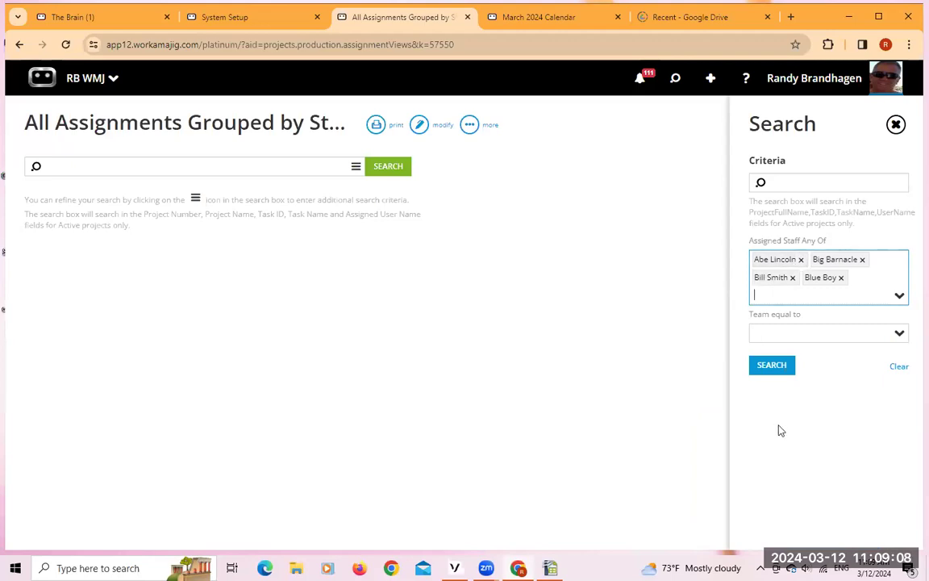
Run the search for the chosen staff and look through the assignments under each staff group
click(774, 366)
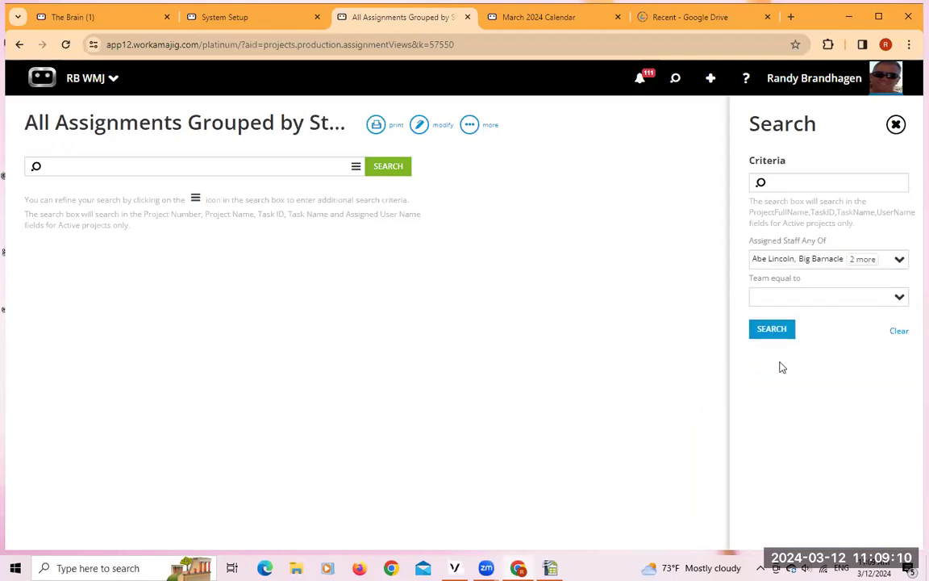
click(777, 334)
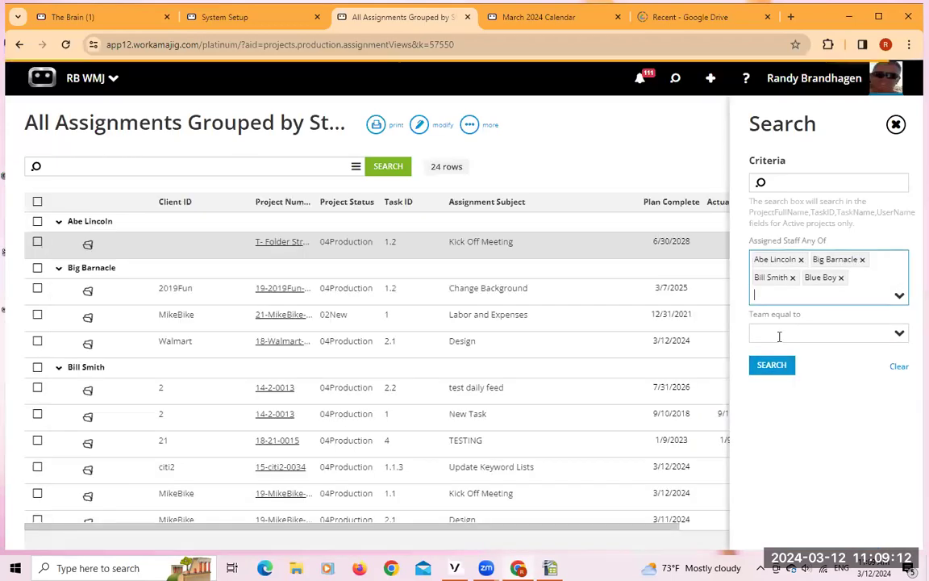
click(895, 125)
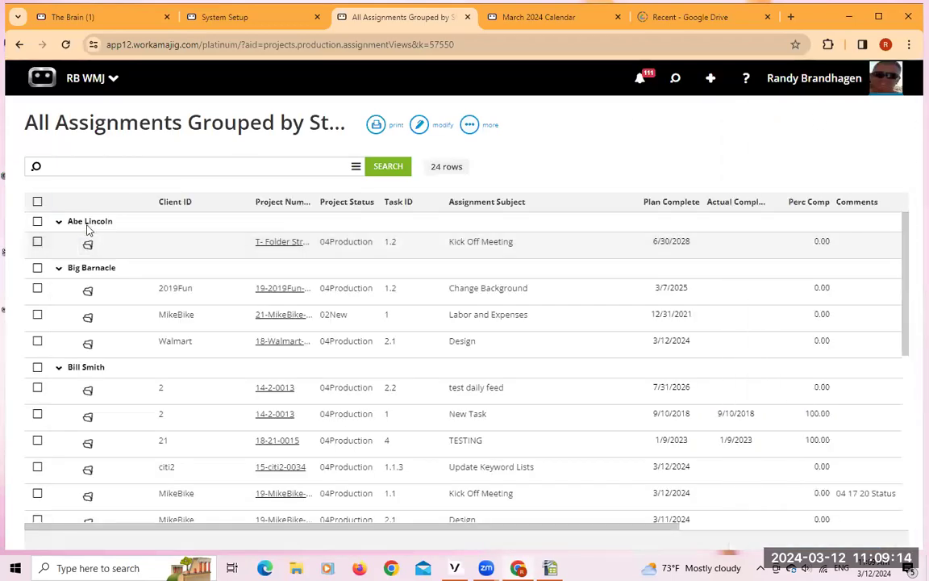
scroll(108, 353, down, 10)
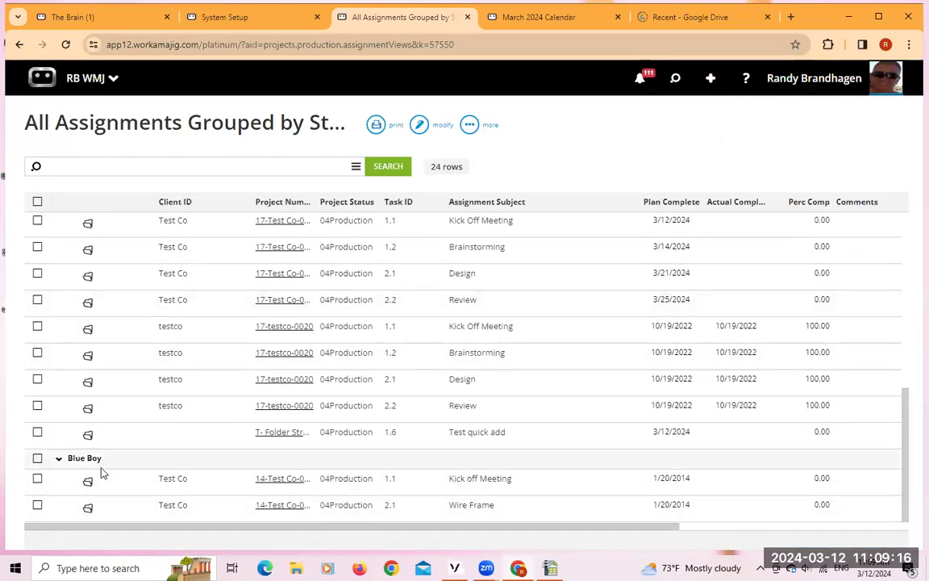
scroll(104, 474, up, 10)
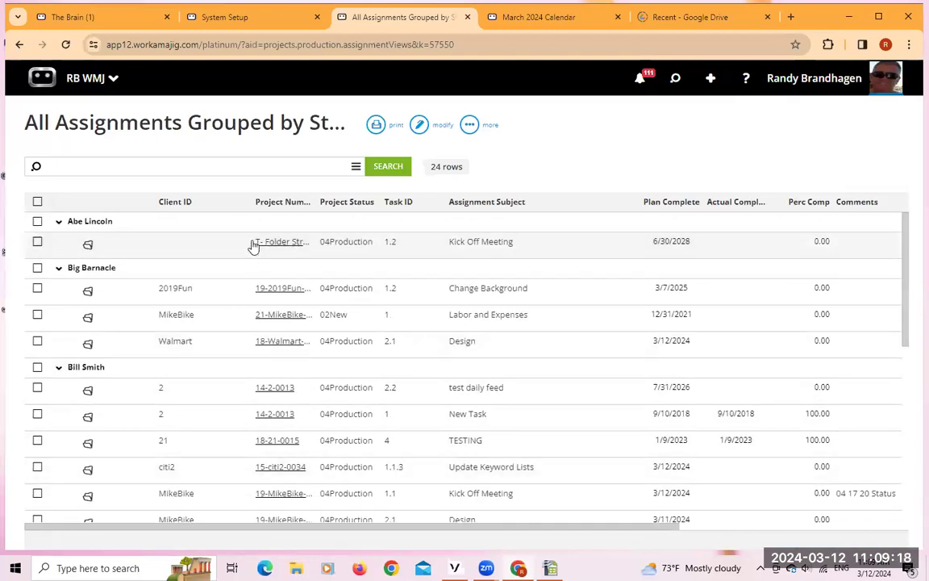
Select the three assignments in the second staff group and check their bulk update options without changing anything
click(101, 236)
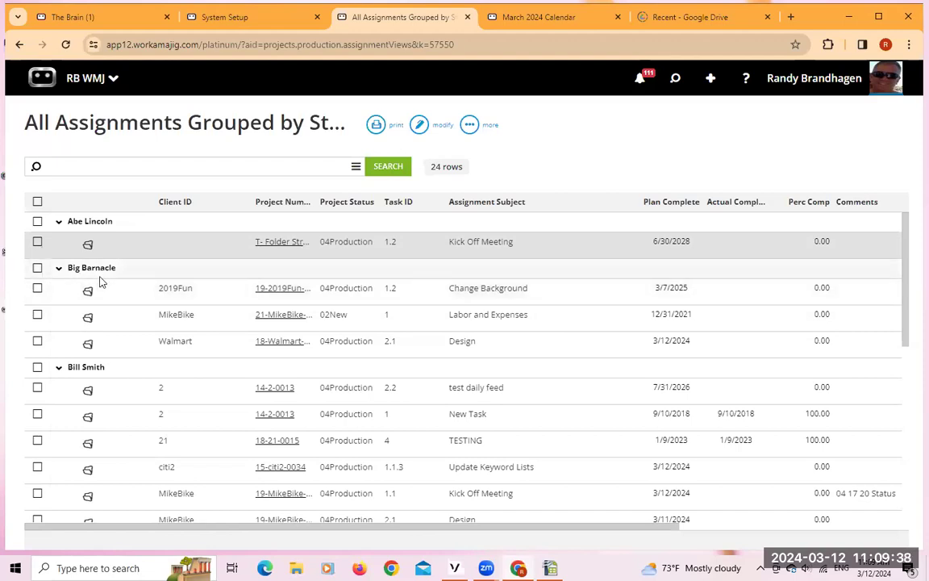
click(37, 288)
click(37, 315)
click(37, 343)
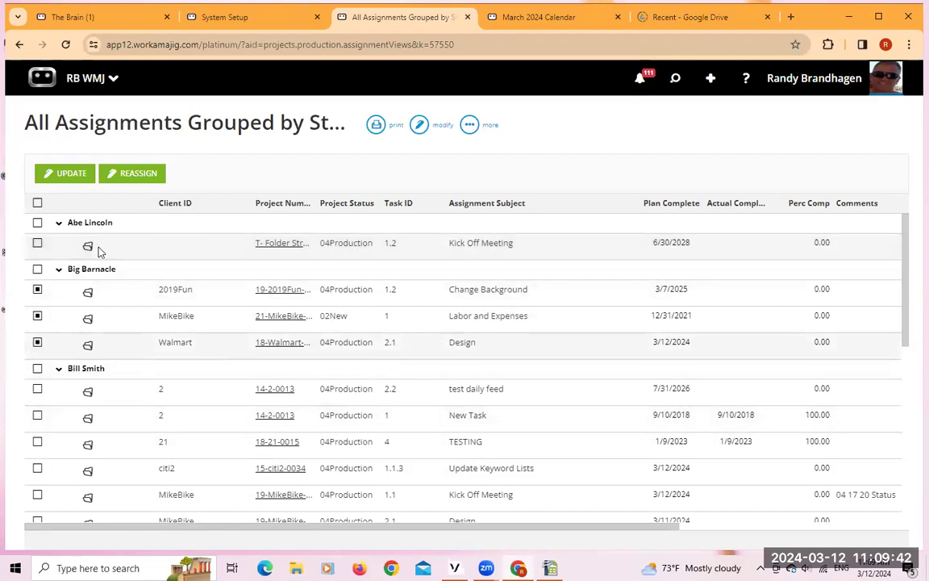
click(68, 174)
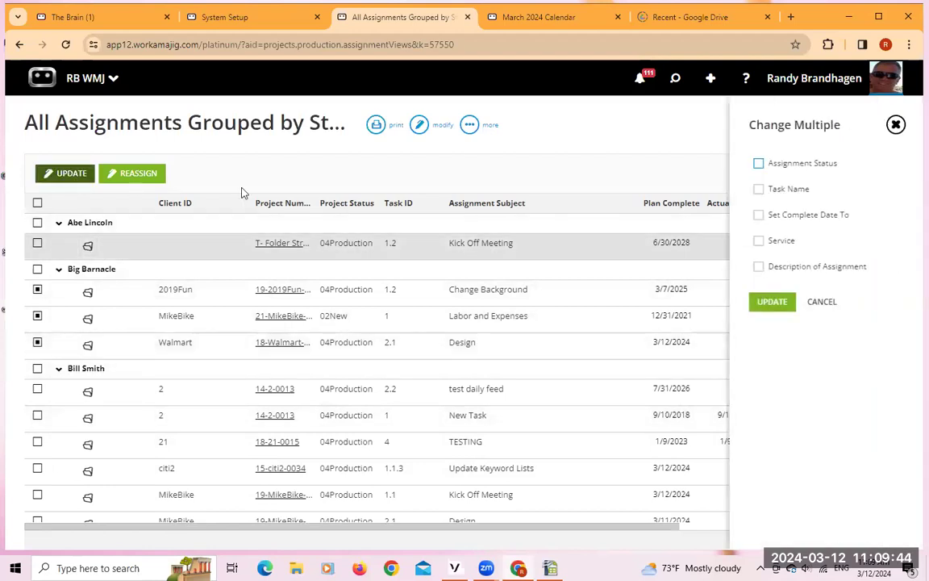
click(821, 301)
Check who the selected assignments can be reassigned to without reassigning them
click(132, 174)
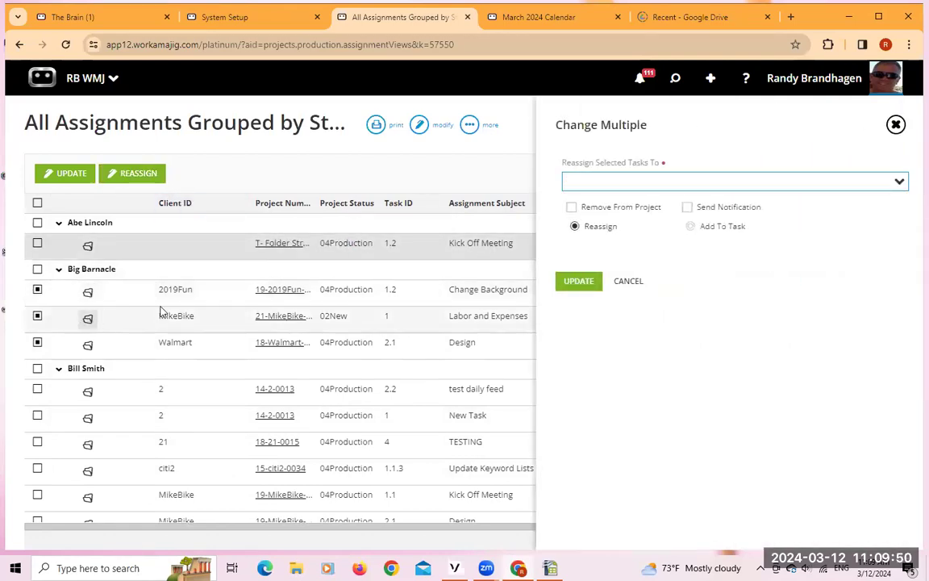
click(900, 183)
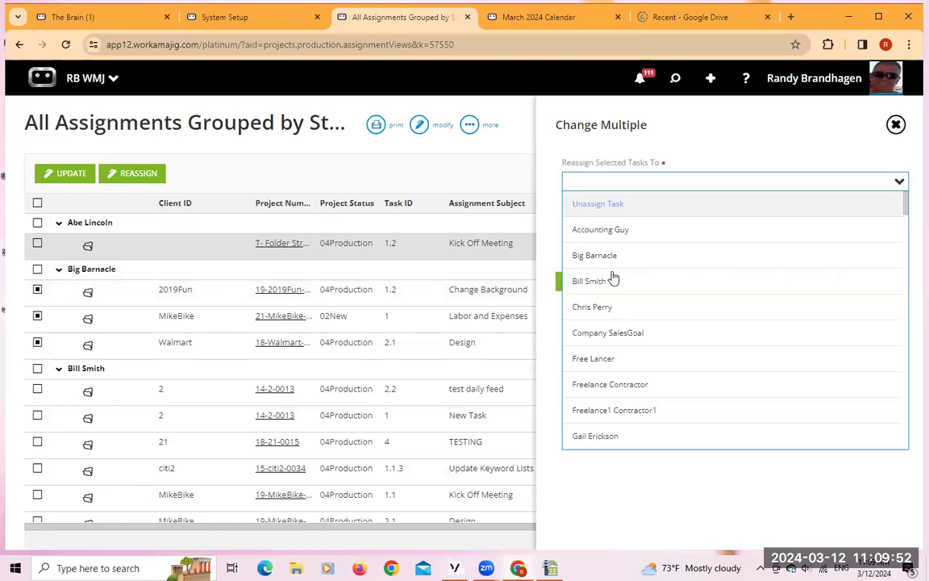
click(896, 125)
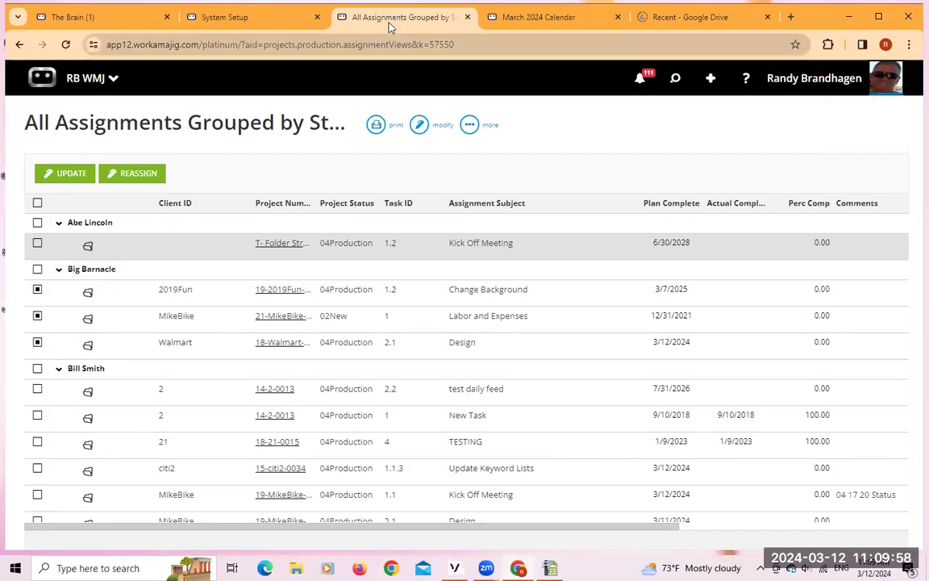
Run the standard All Assignments view from System Setup's search views and examine its Assigned Staff column
click(222, 20)
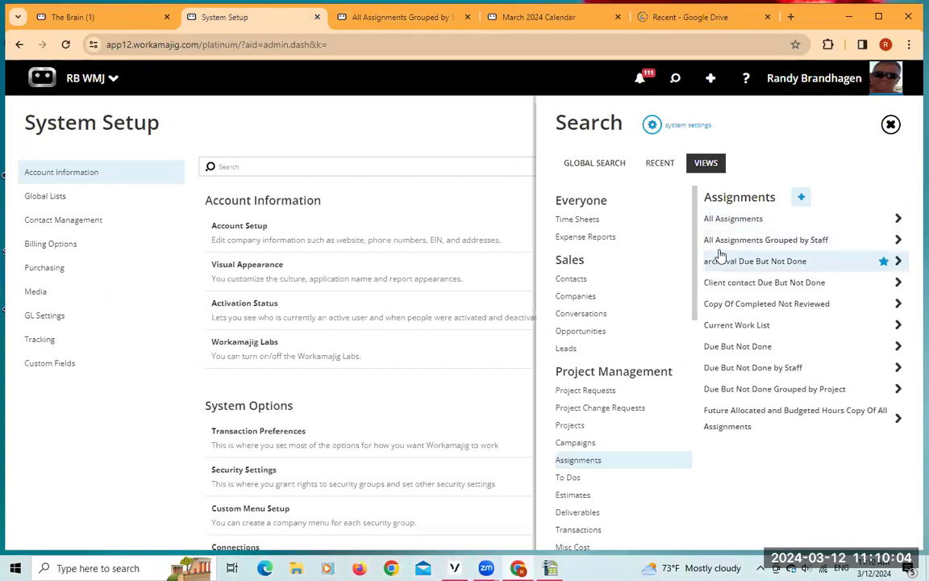
click(728, 222)
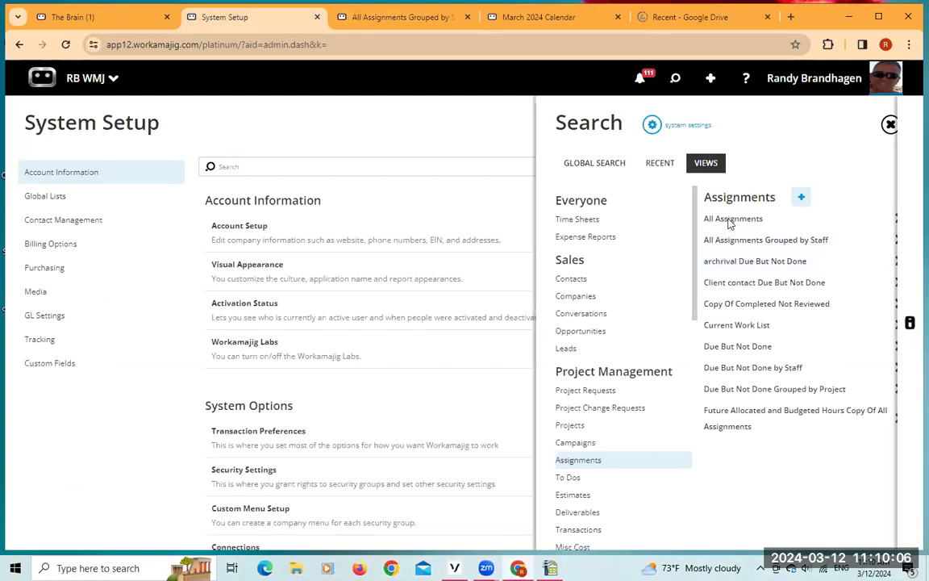
click(533, 168)
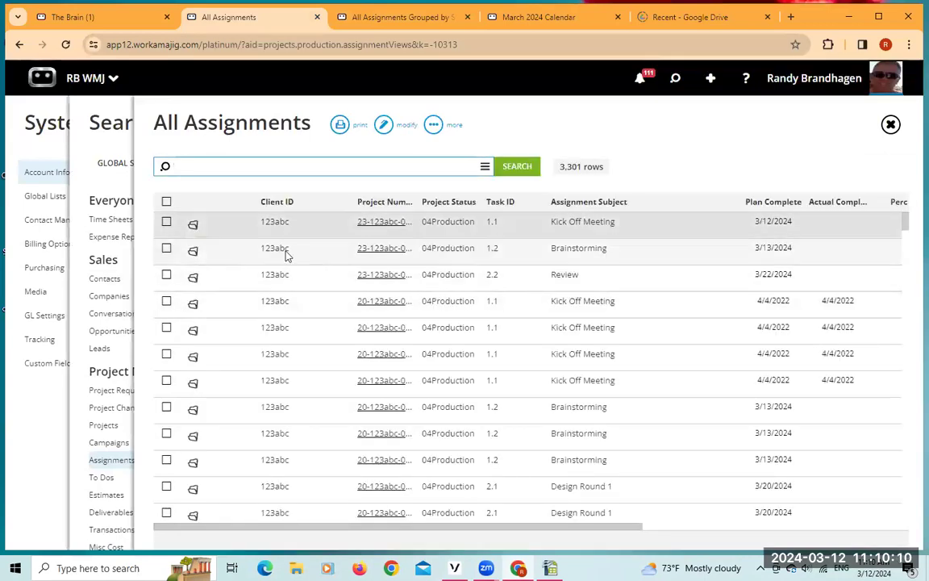
drag(904, 218, 911, 149)
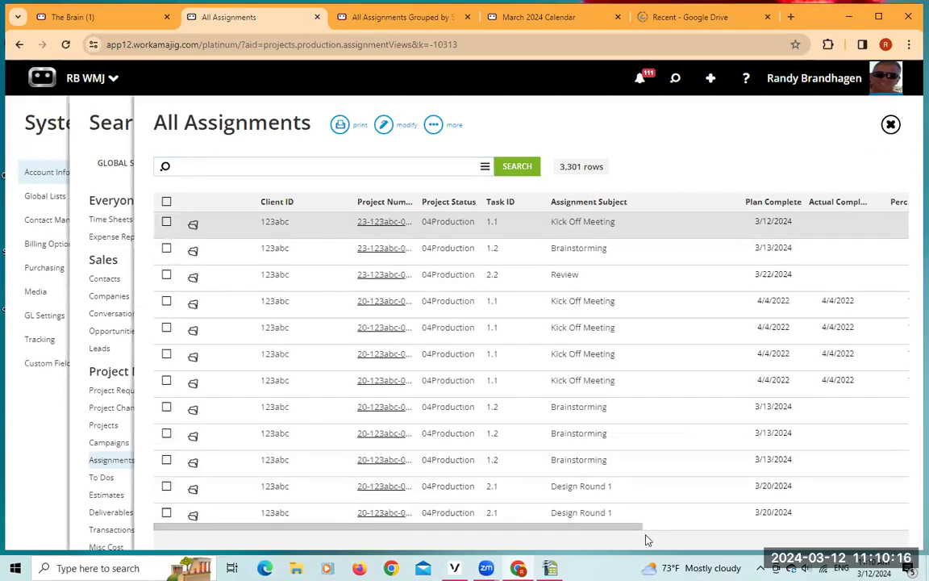
drag(632, 529, 903, 524)
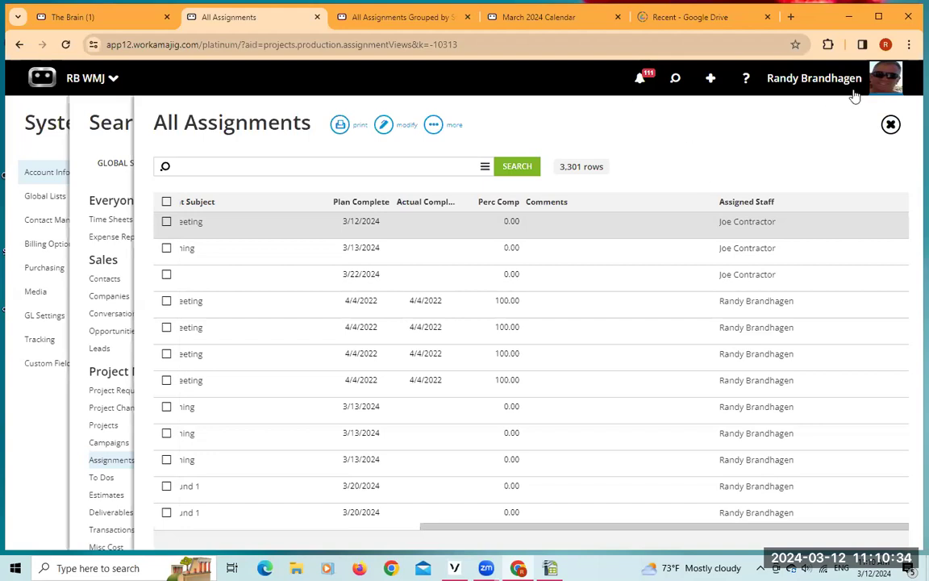
Return to the view grouped by staff, check its layout settings and close them without saving
click(391, 20)
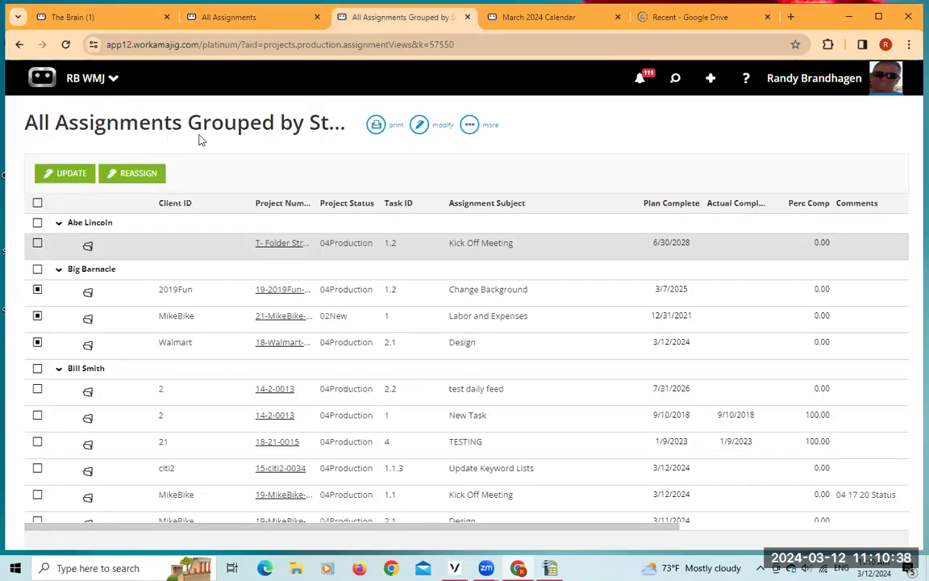
click(419, 126)
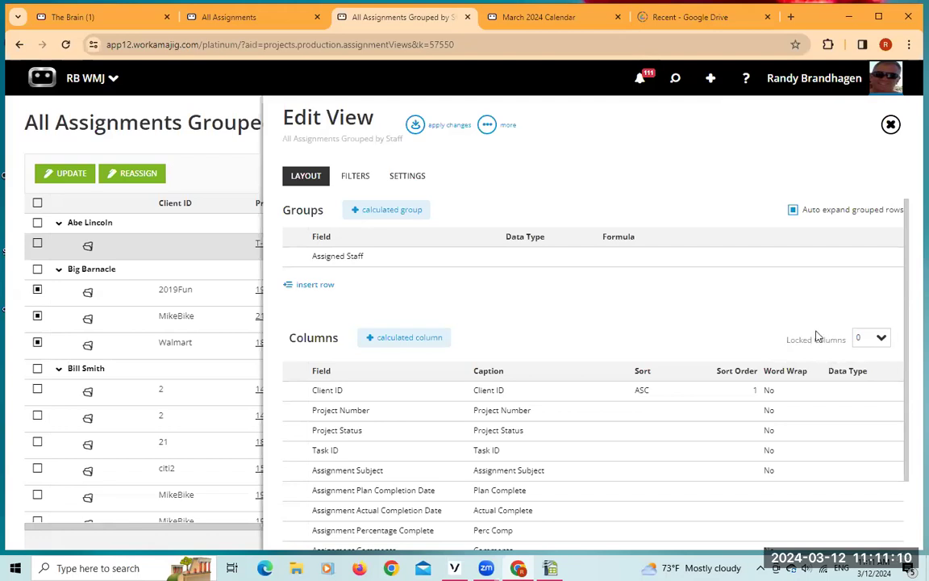
click(891, 124)
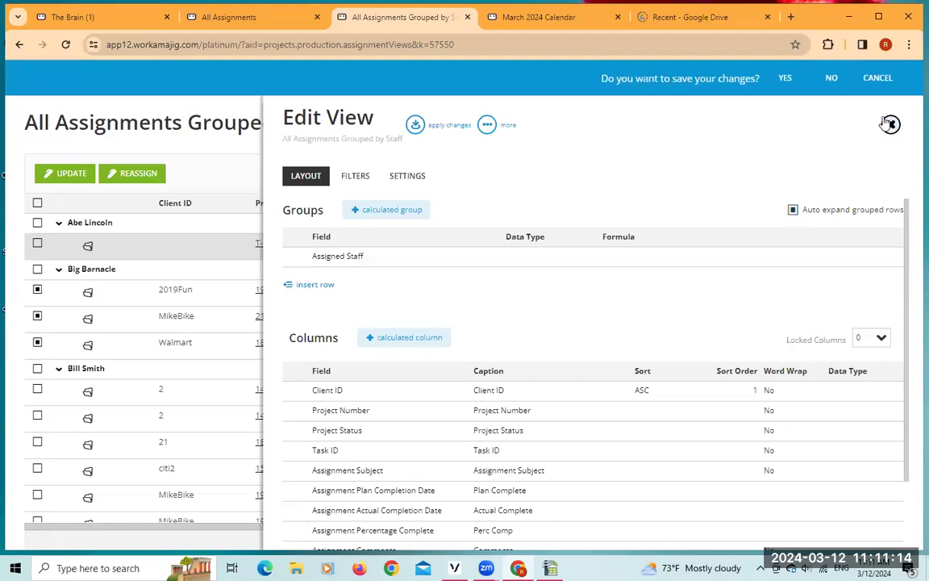
click(835, 81)
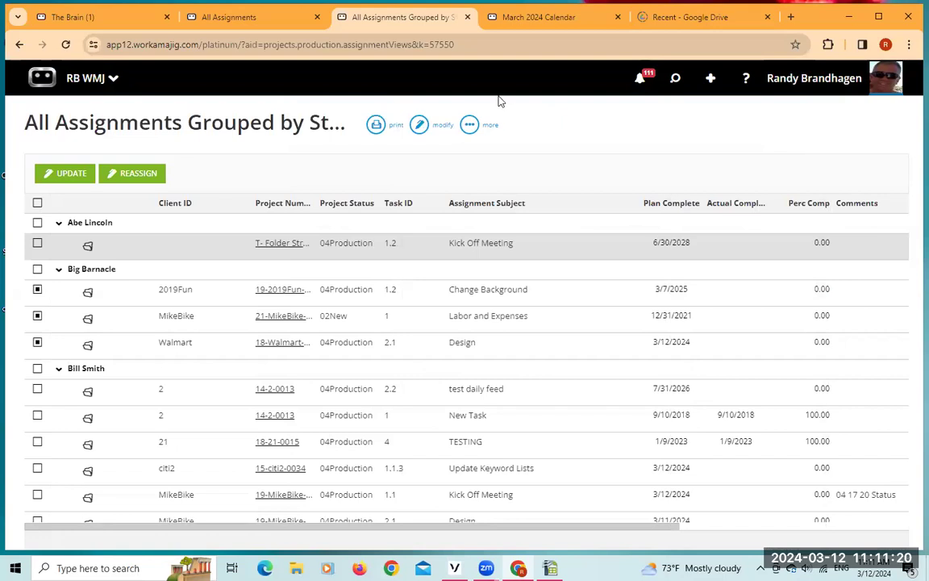
Close the All Assignments view and the search panel in System Setup, and open the RB WMJ main menu
click(226, 17)
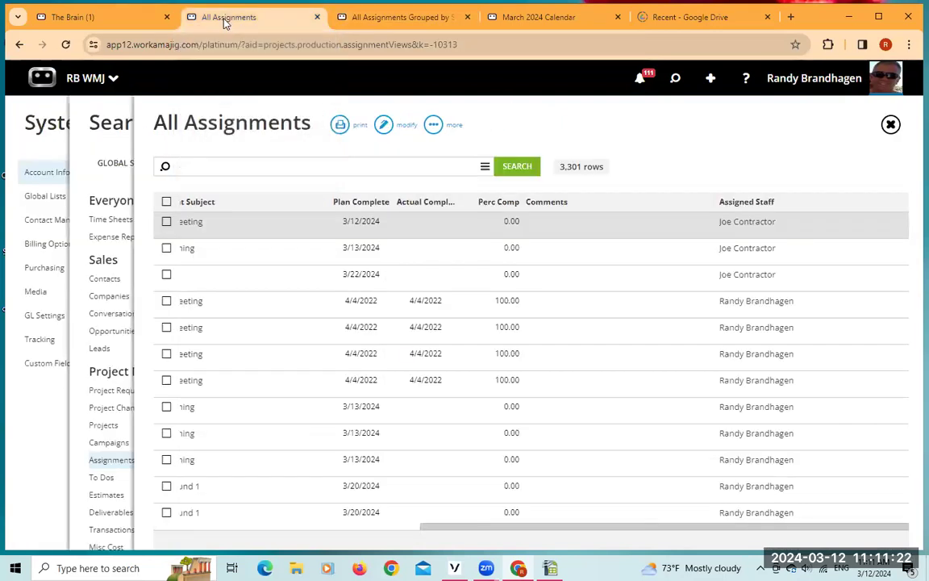
click(890, 125)
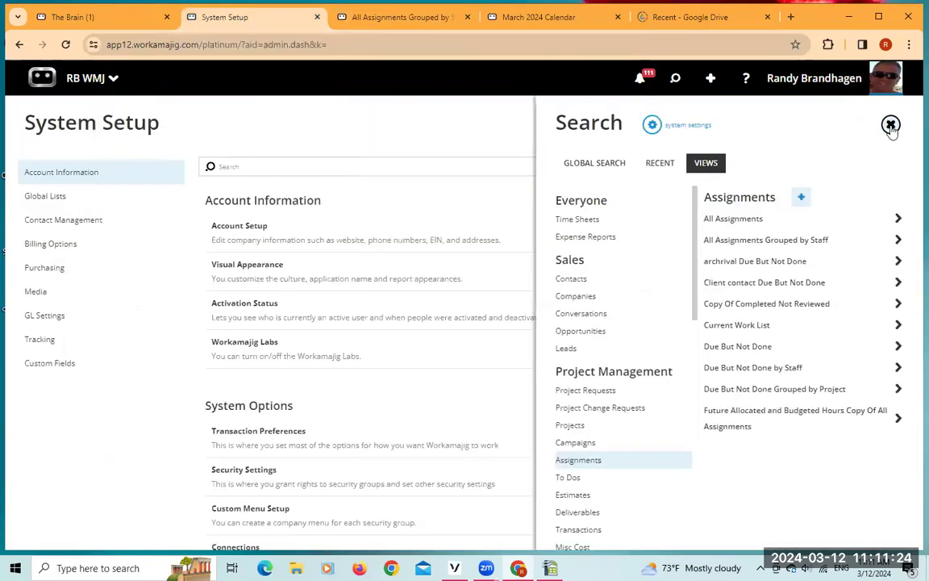
click(891, 125)
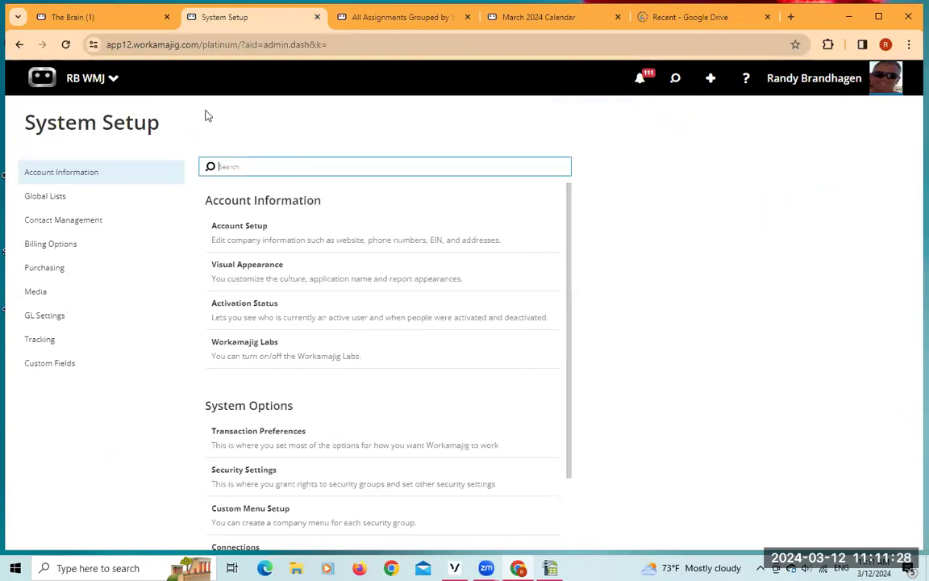
click(92, 80)
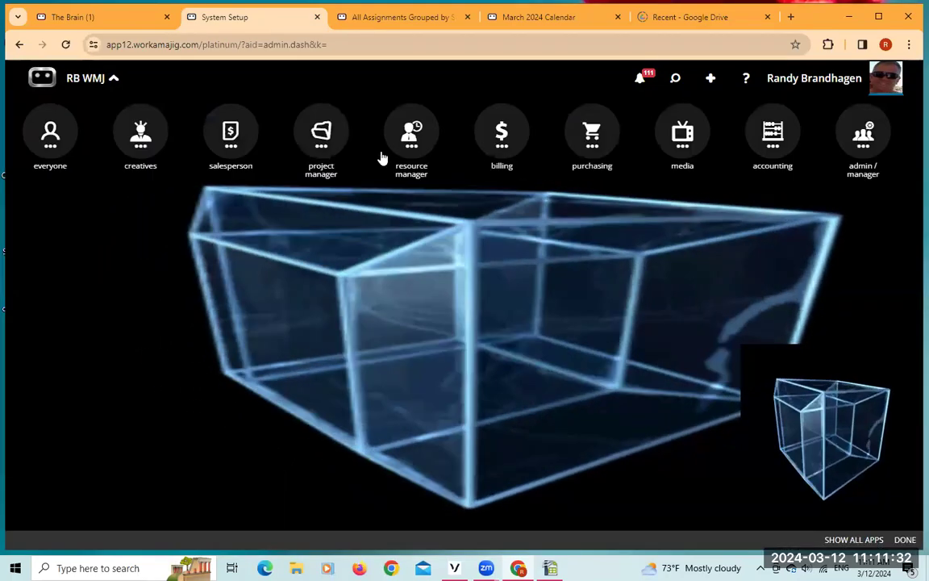
Open the report center and look through its custom report groups, from Sales Lead Reports and Billing Reports to Calculated Fields and Other Reports
click(50, 139)
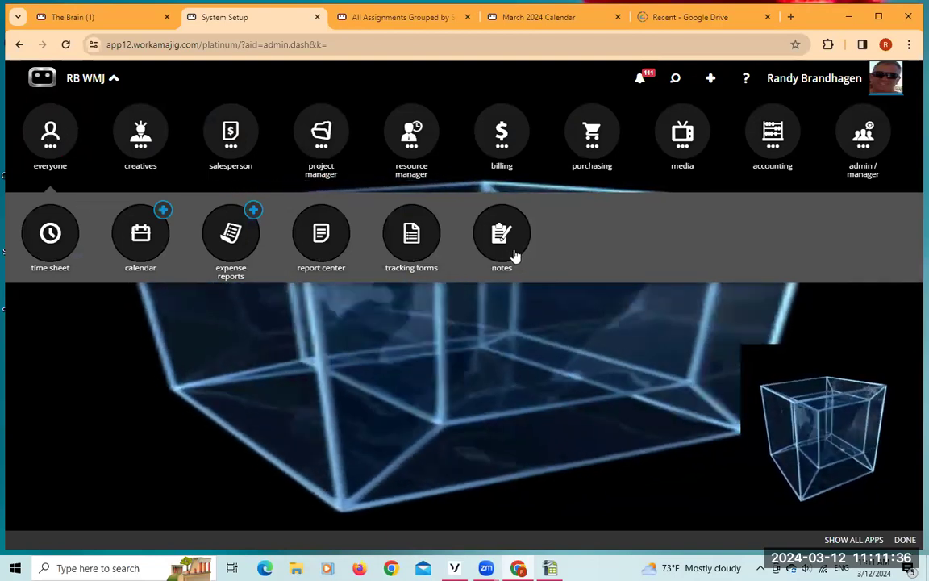
click(333, 253)
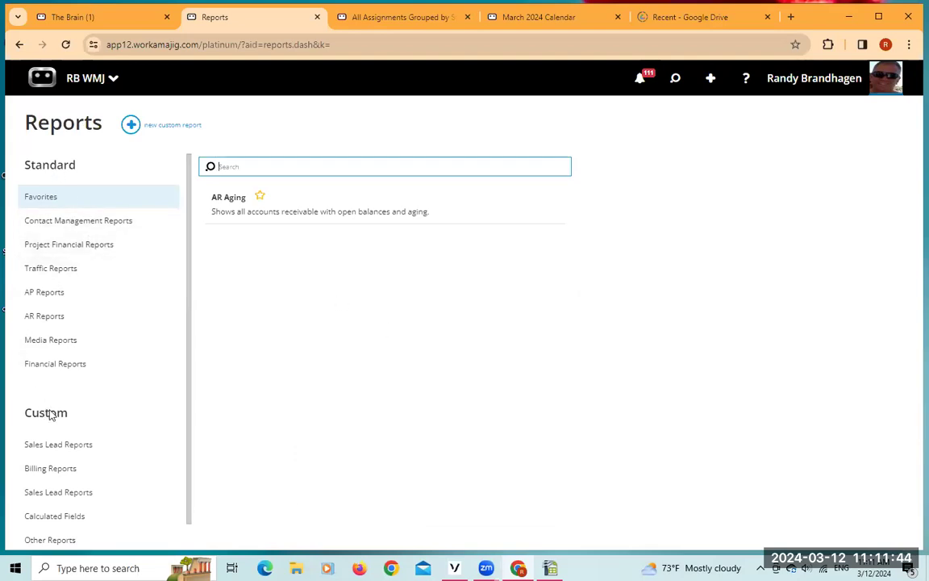
scroll(65, 451, down, 1)
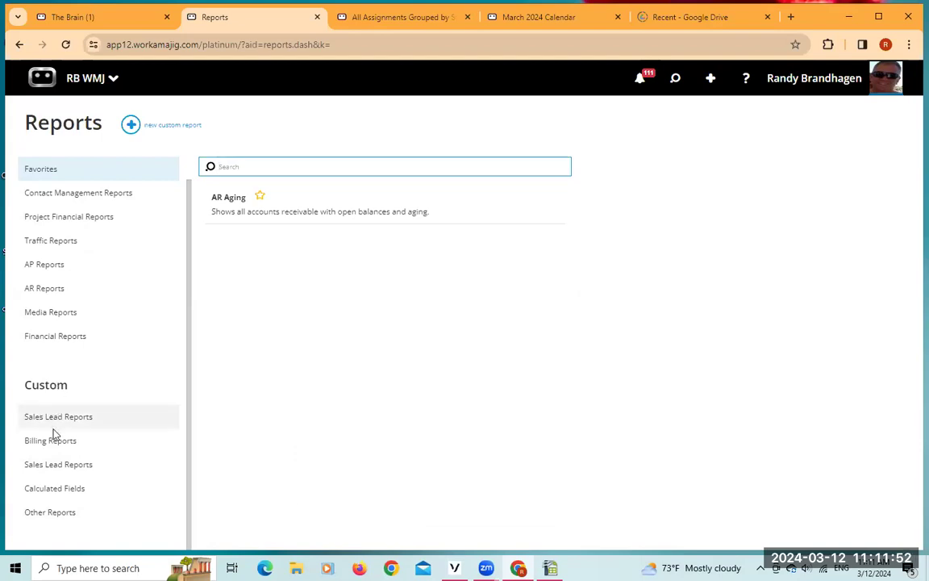
click(54, 514)
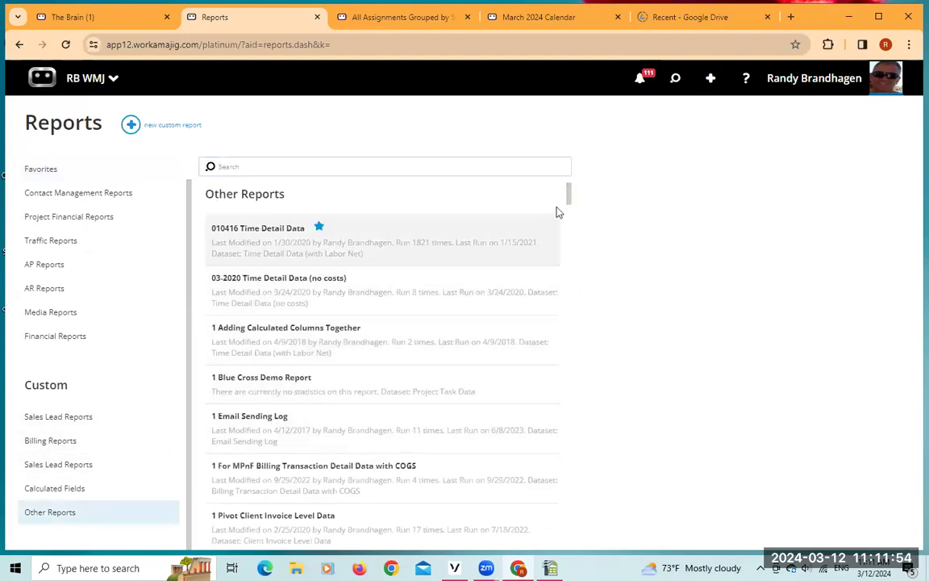
drag(569, 193, 592, 175)
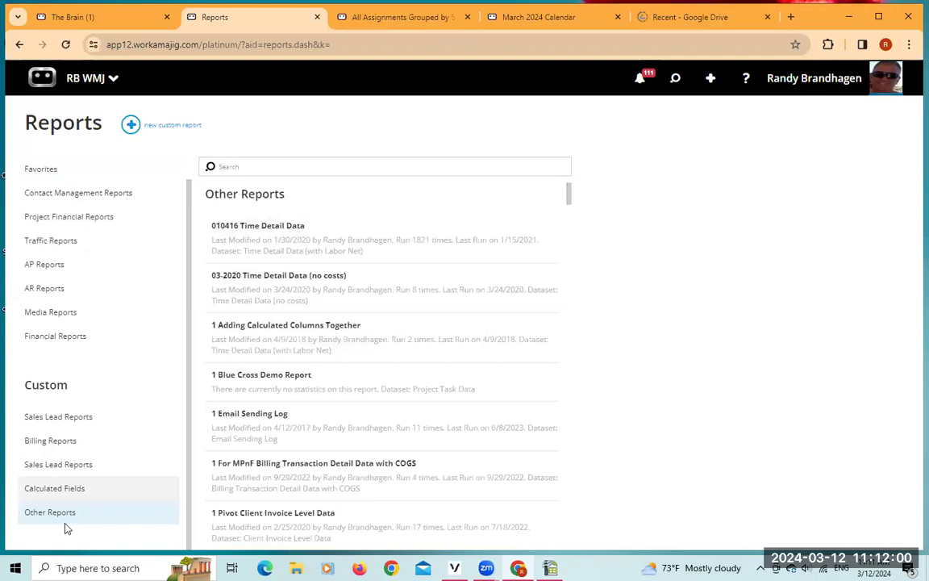
click(87, 416)
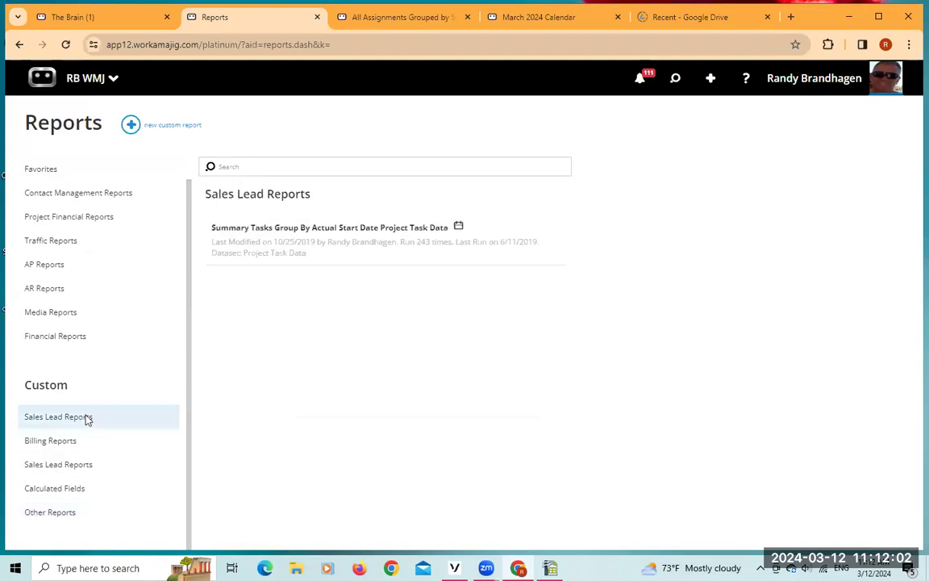
click(75, 444)
click(71, 471)
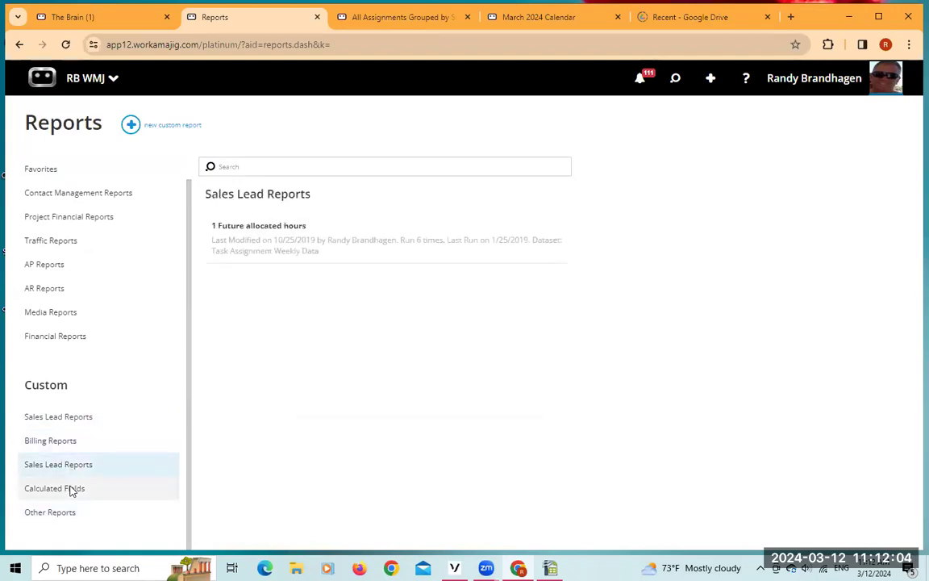
click(72, 488)
click(66, 511)
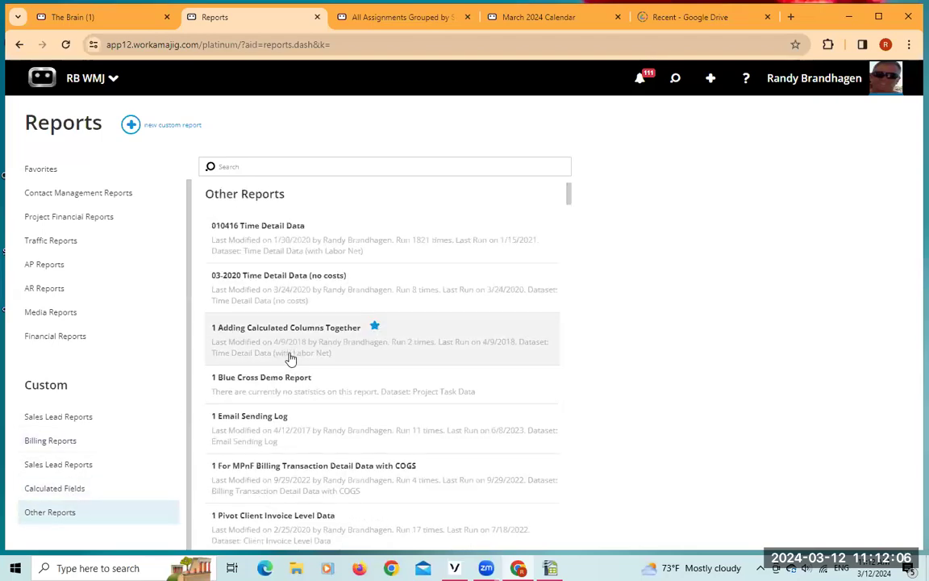
Examine the Report Groups list among System Setup's Global Lists and close it without changes
click(87, 78)
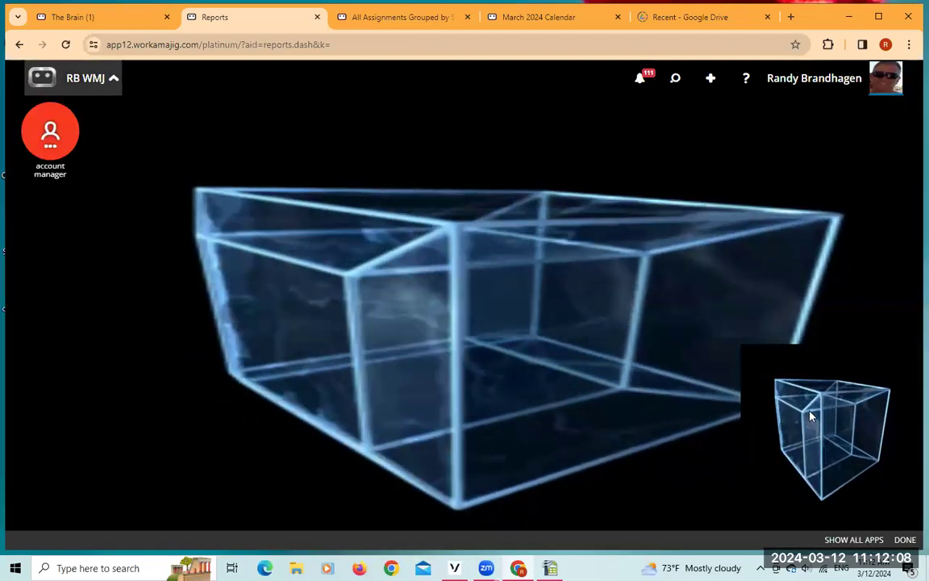
click(854, 540)
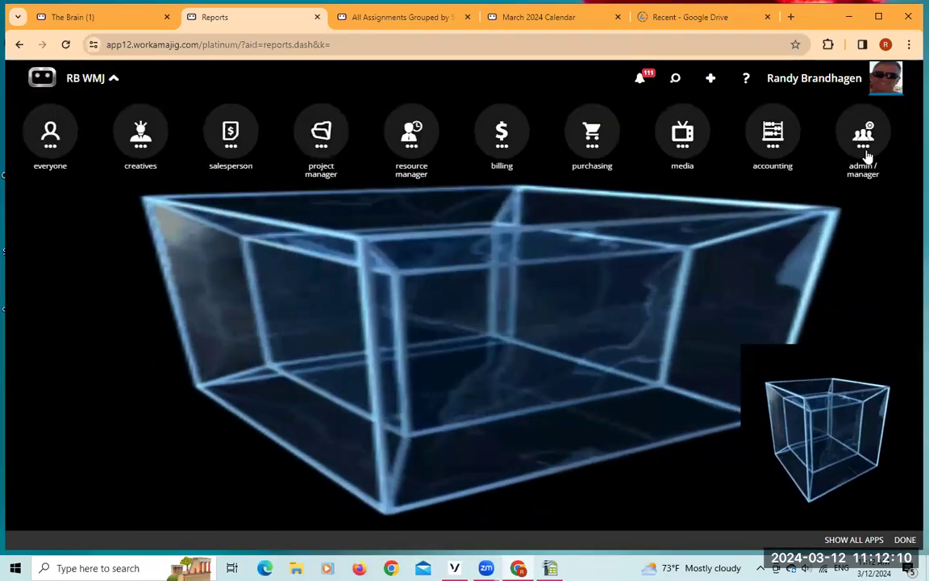
click(865, 150)
click(513, 243)
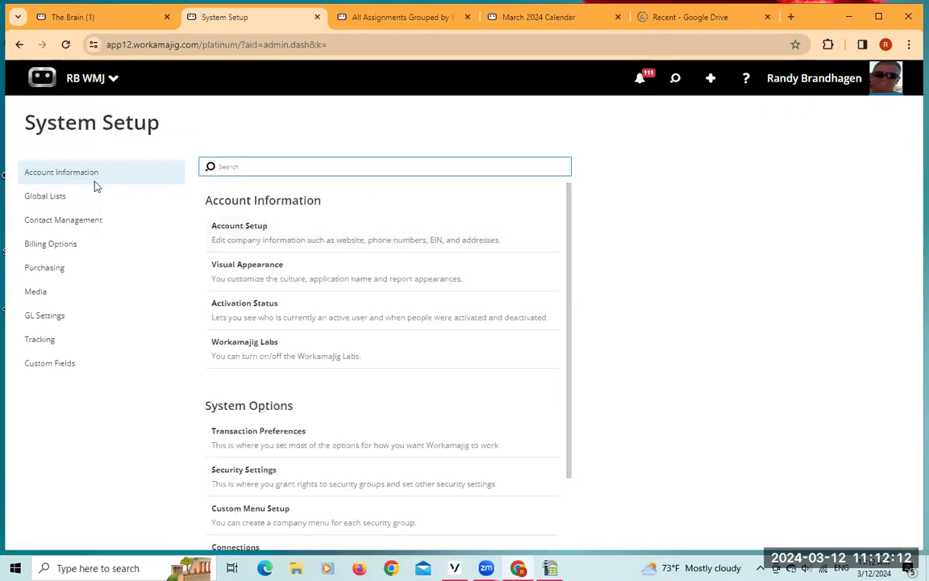
click(46, 199)
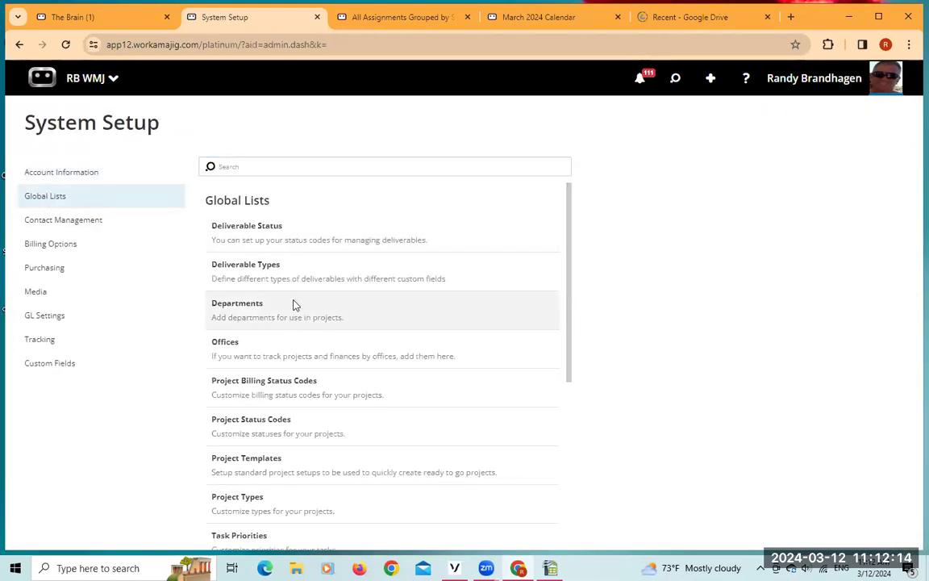
scroll(303, 323, down, 2)
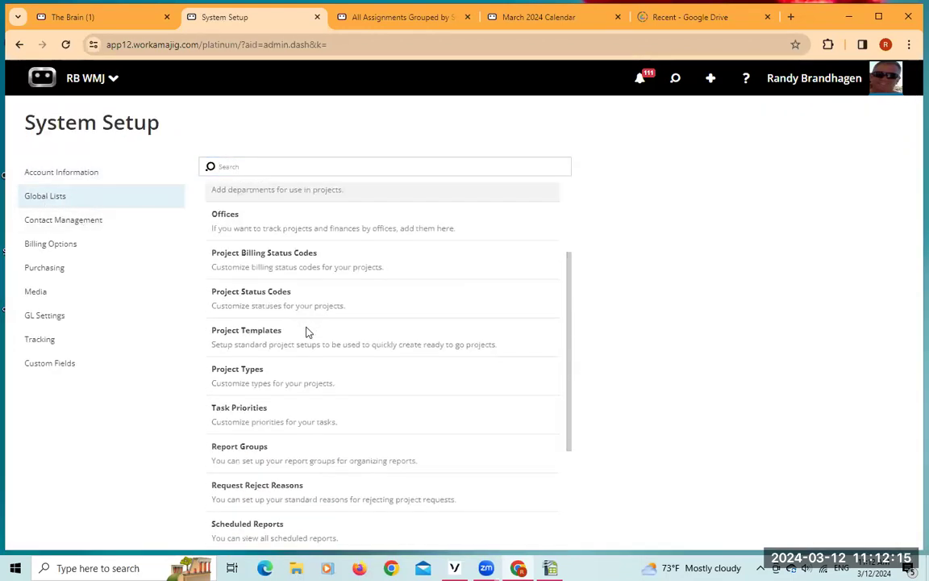
click(240, 454)
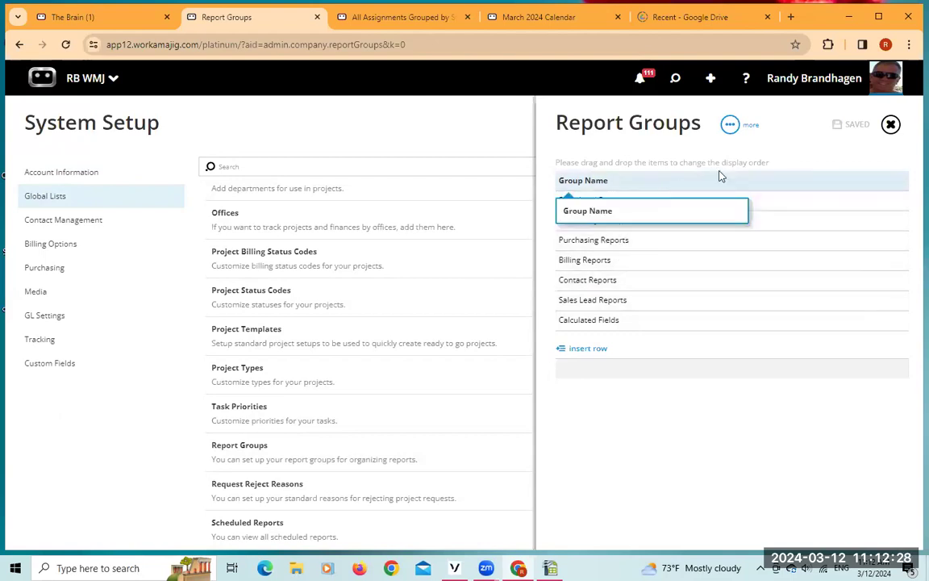
click(890, 125)
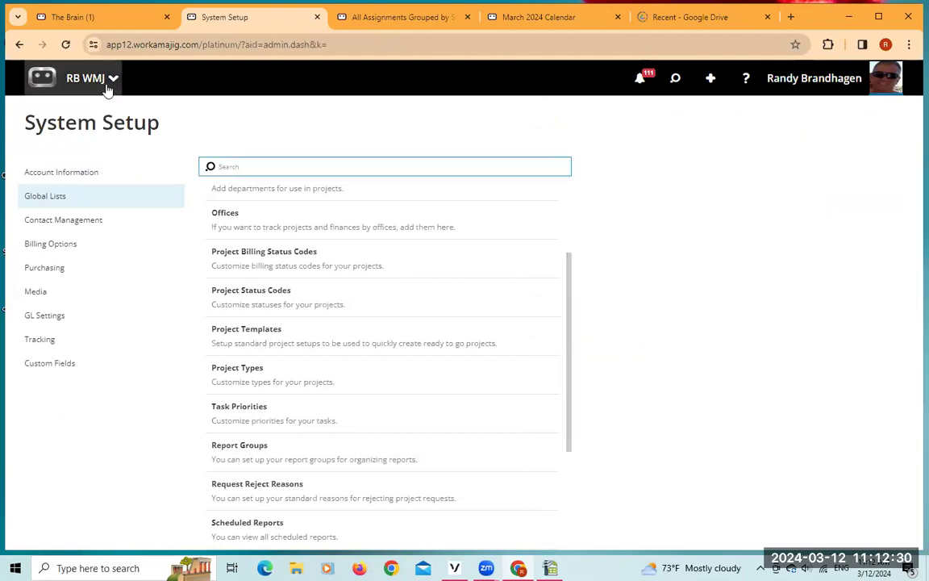
Return to the report center and look over its standard and custom report categories
click(107, 89)
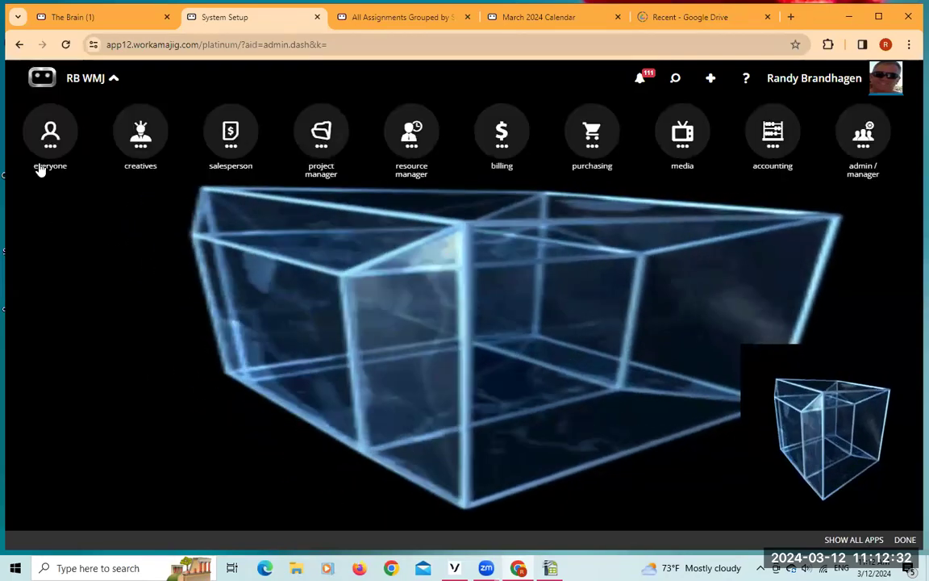
click(44, 165)
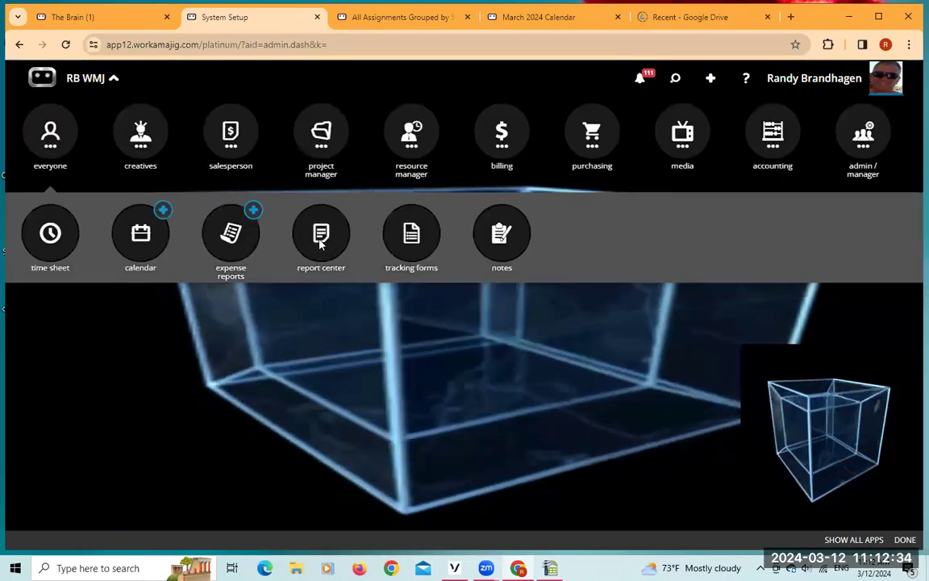
click(321, 234)
scroll(53, 489, down, 1)
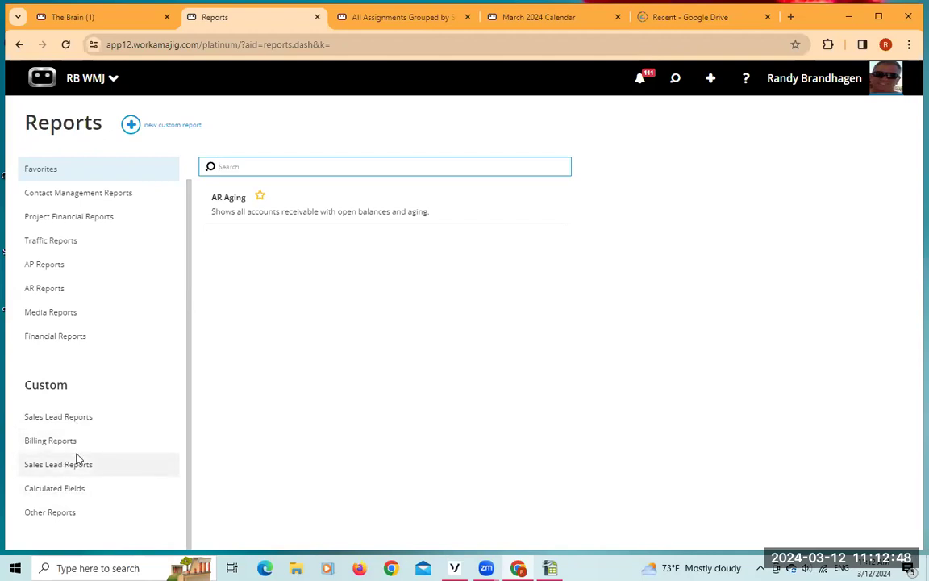
scroll(80, 451, up, 1)
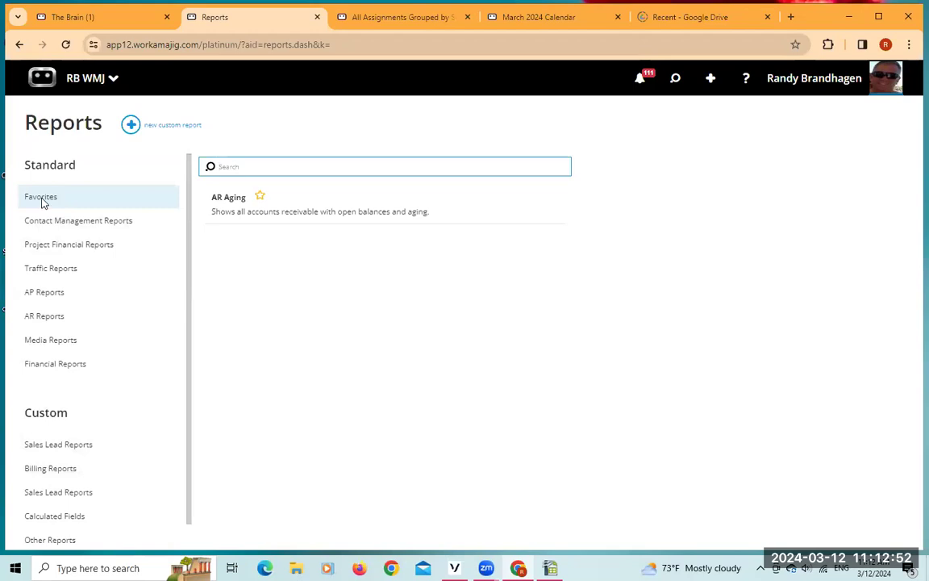
Add the Project Budget Analysis report to the favorites, check the Favorites list and remove the report from it again
click(71, 250)
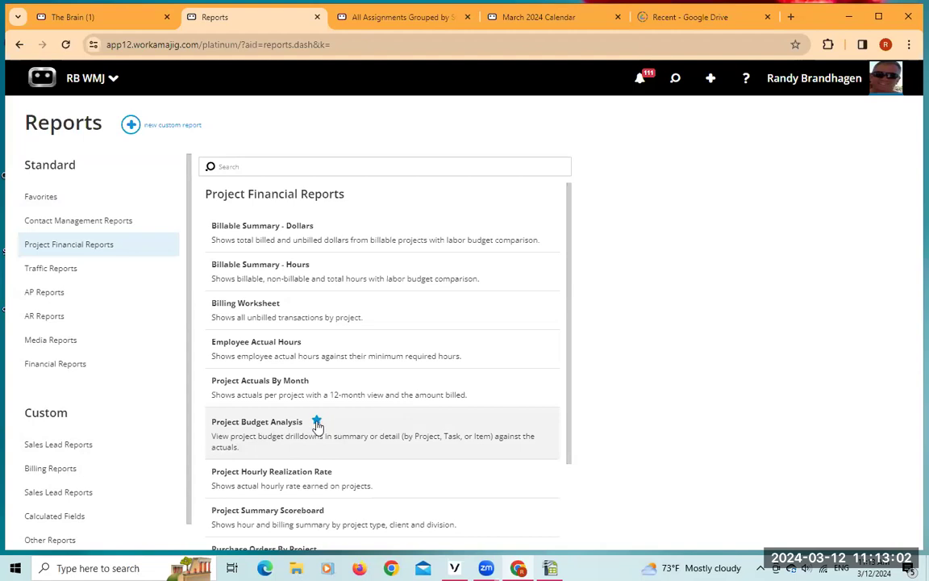
click(316, 422)
click(56, 201)
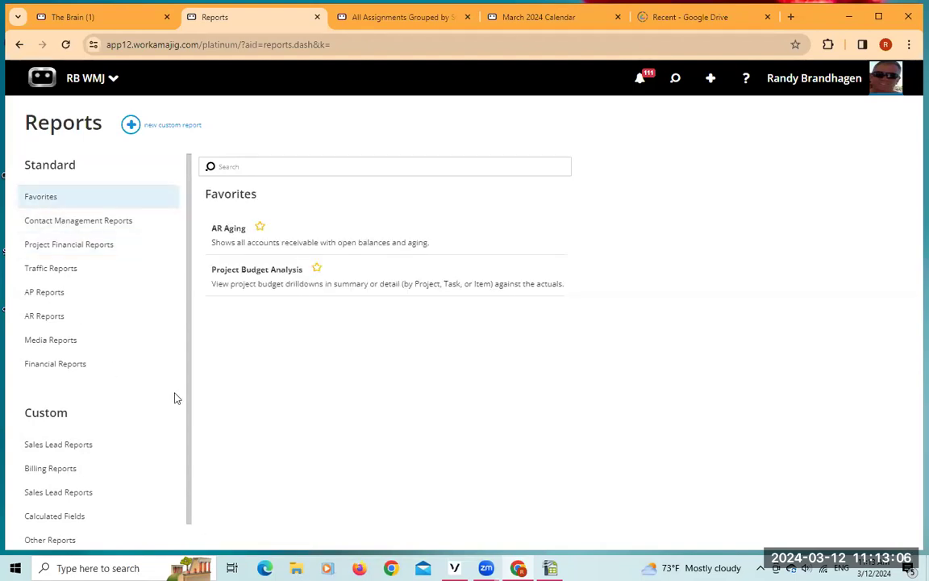
click(317, 269)
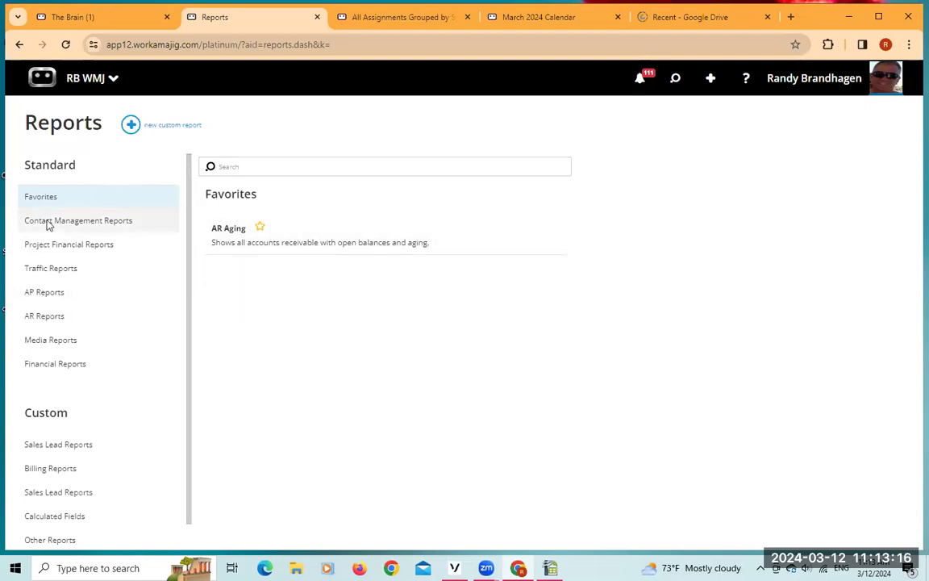
Review the standard reports in the Contact Management Reports and Project Financial Reports categories
click(72, 225)
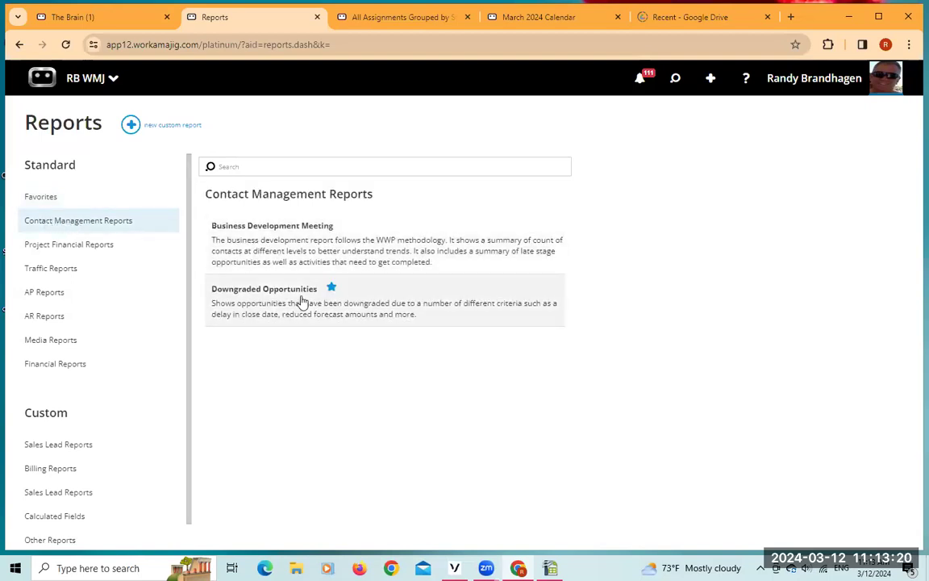
click(93, 250)
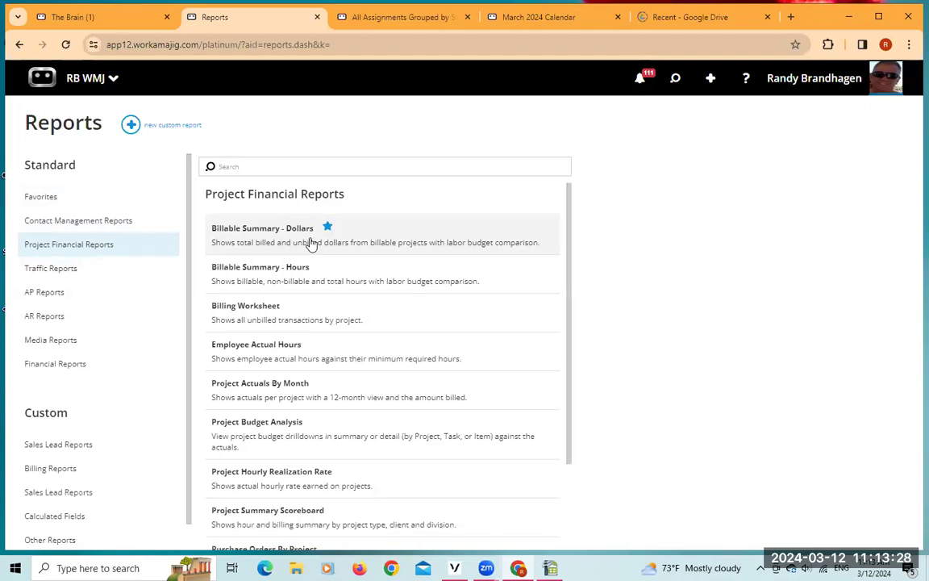
scroll(314, 244, down, 1)
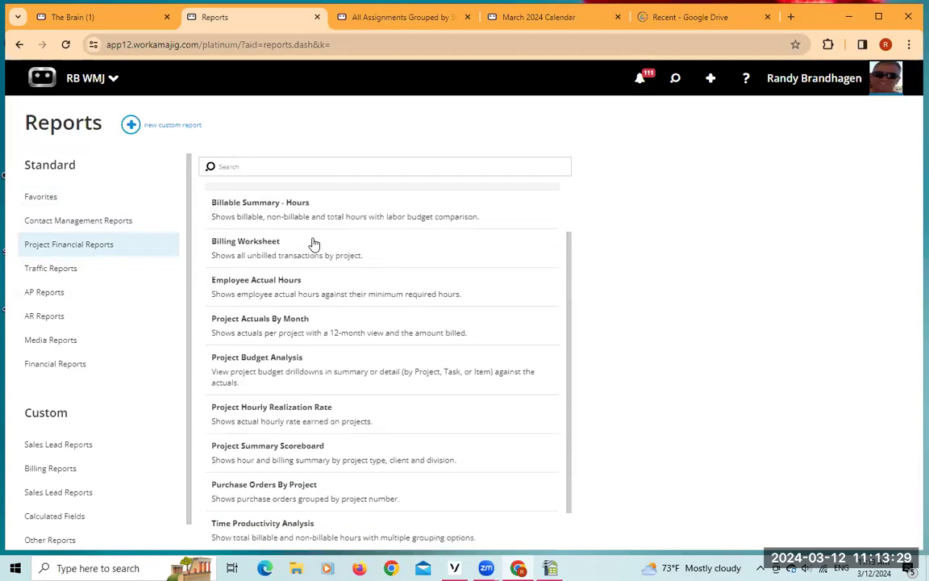
Open the Project Budget Analysis report, review its criteria and run it with the Project Budget Analysis 2 layout
click(267, 371)
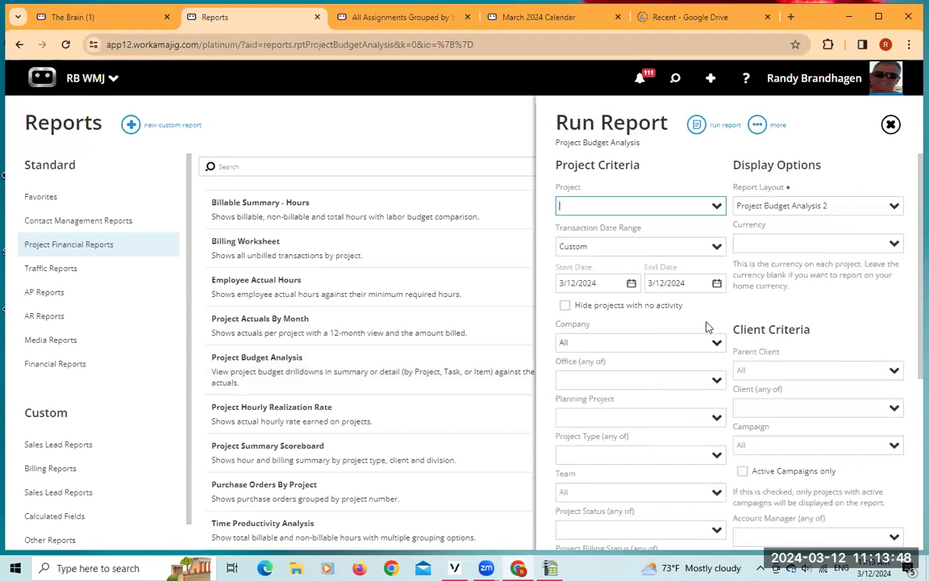
scroll(726, 303, down, 1)
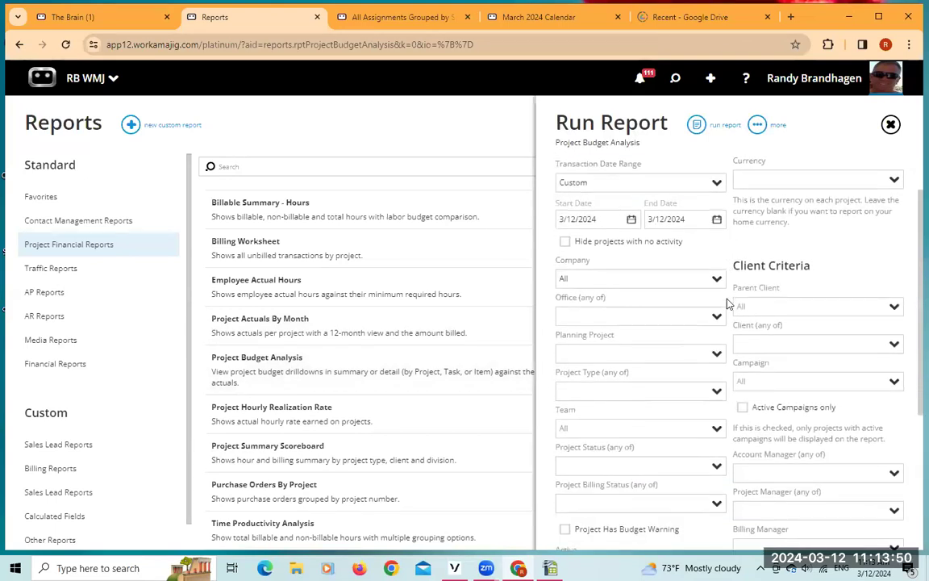
scroll(728, 300, up, 1)
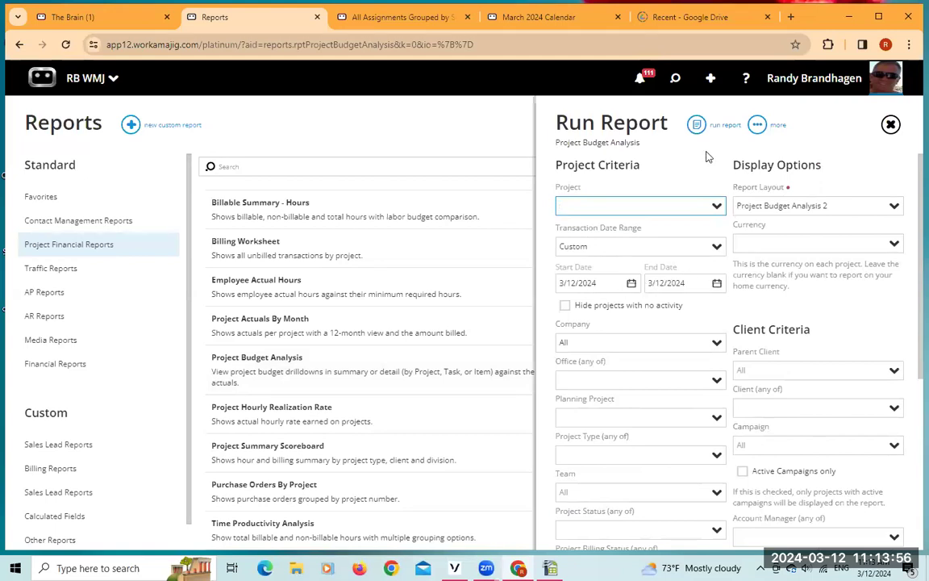
click(696, 127)
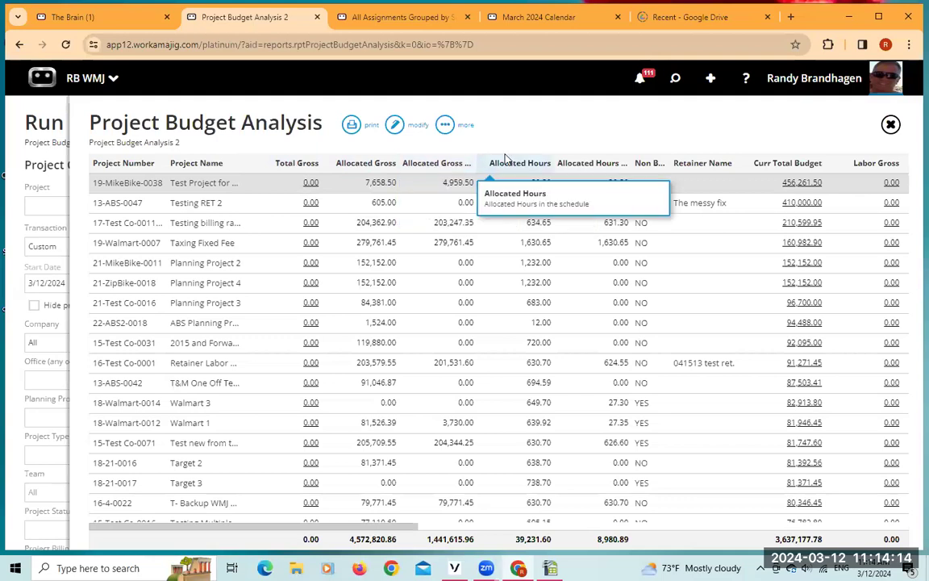
Examine the columns and settings of the Project Budget Analysis 2 view and close its editor without applying changes
click(395, 127)
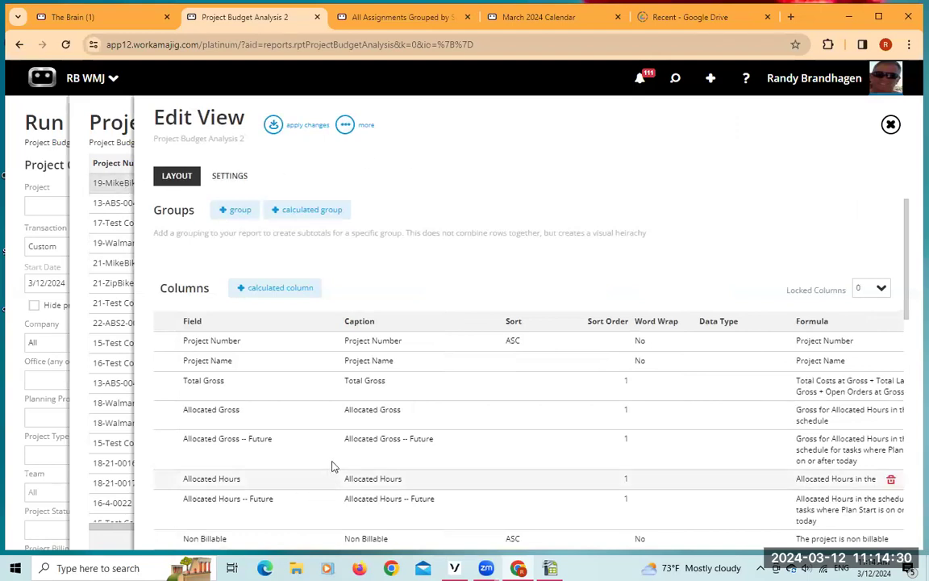
scroll(306, 484, down, 5)
scroll(302, 498, down, 4)
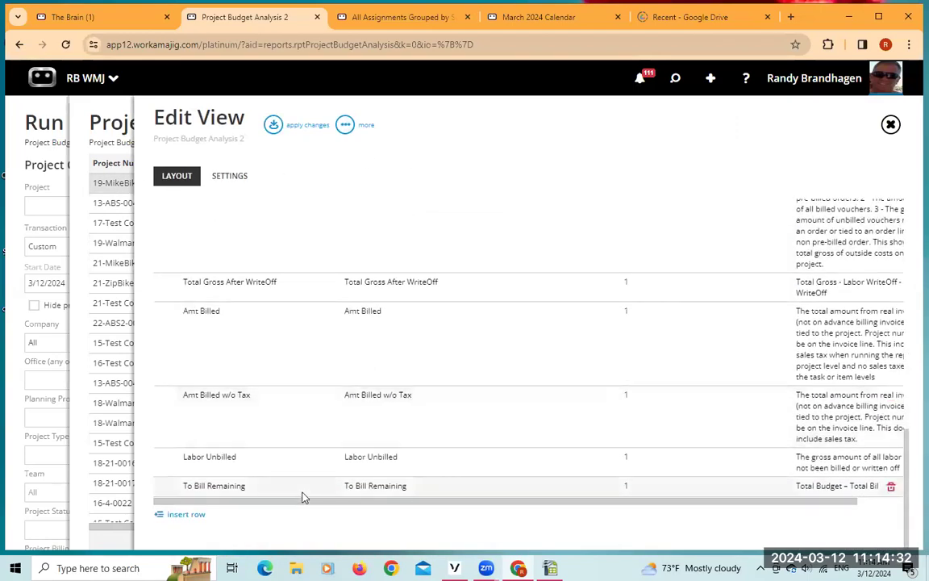
scroll(305, 488, up, 10)
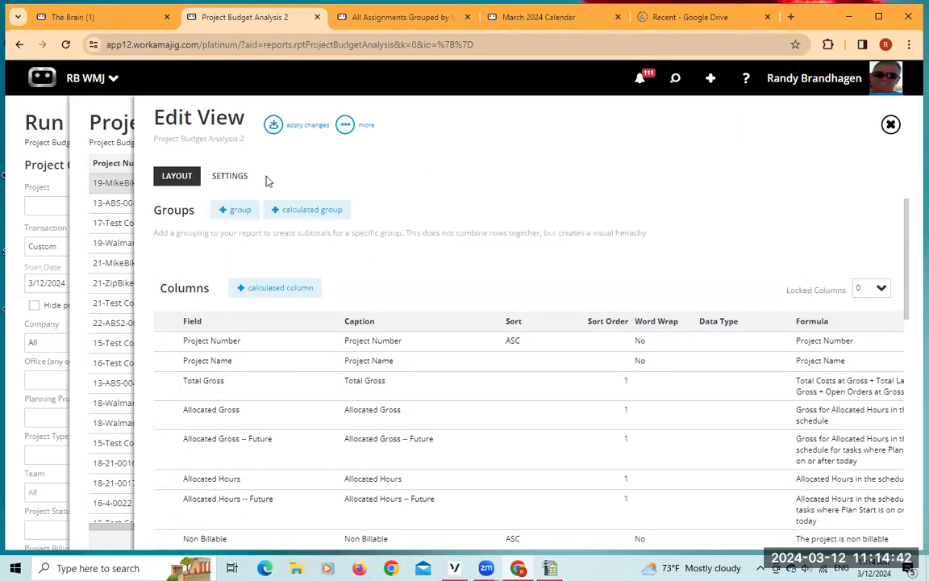
click(236, 177)
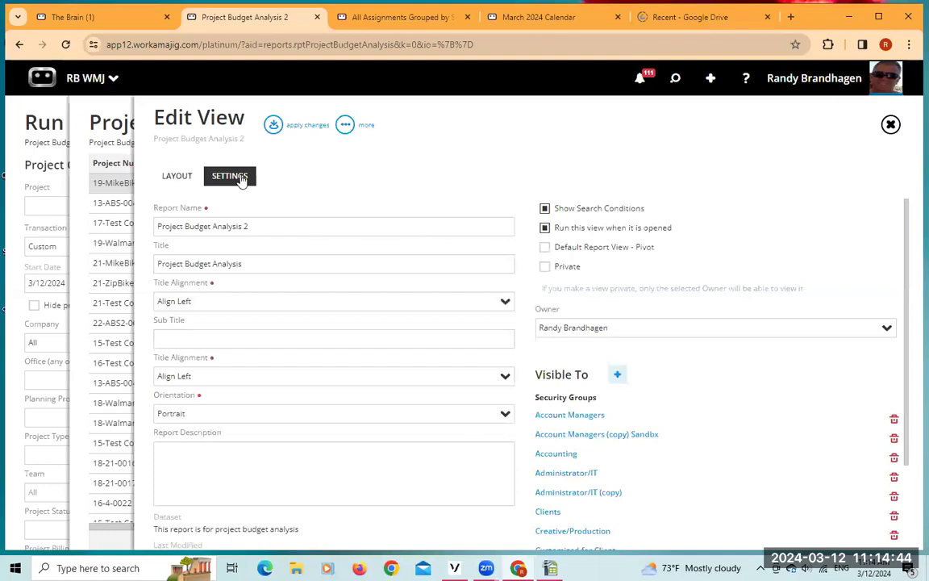
click(172, 179)
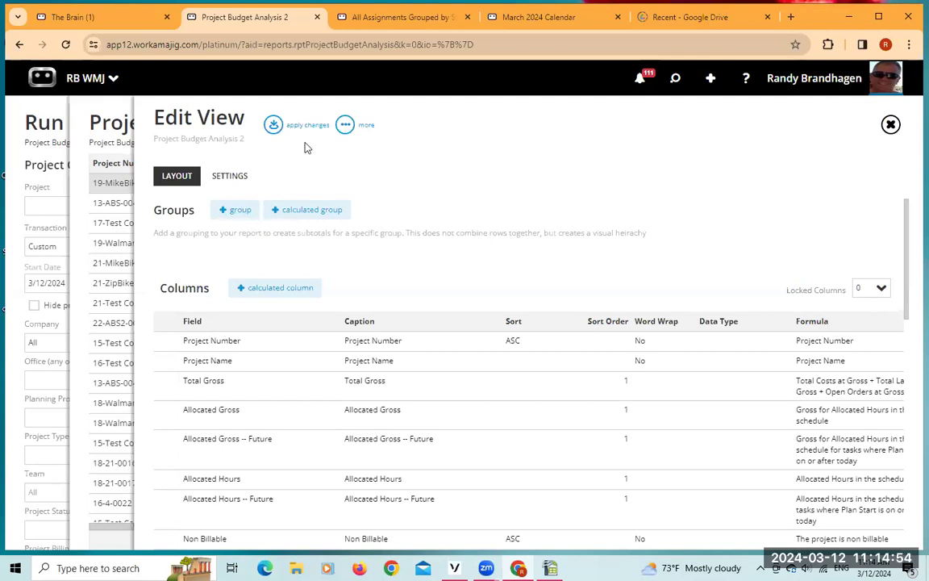
click(890, 126)
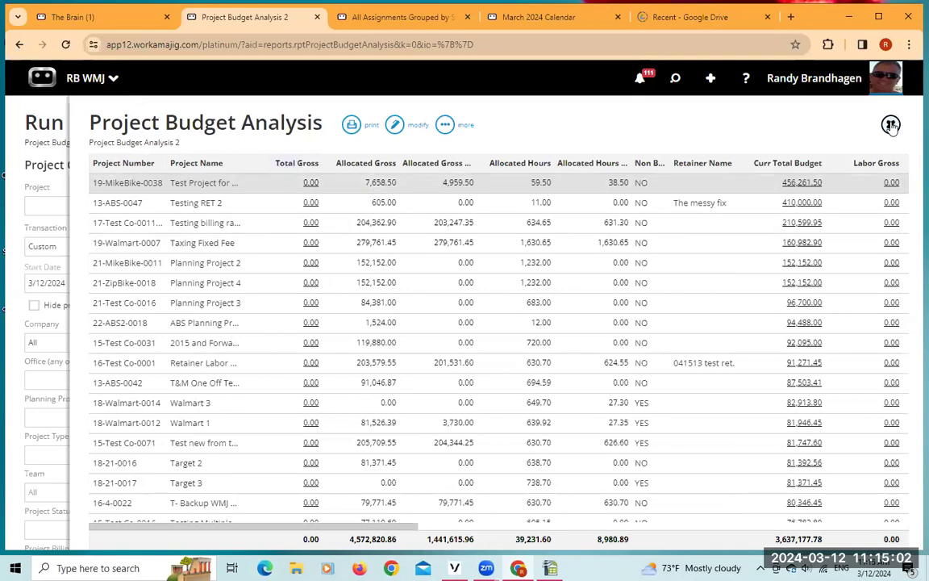
Close the Project Budget Analysis results, then reopen the report's run criteria to review them and close the report again
click(891, 125)
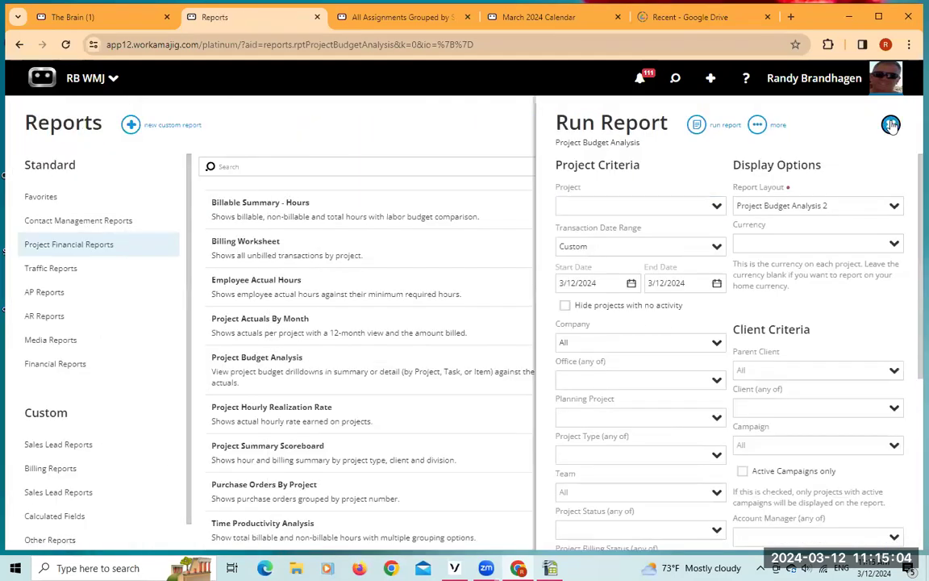
click(888, 124)
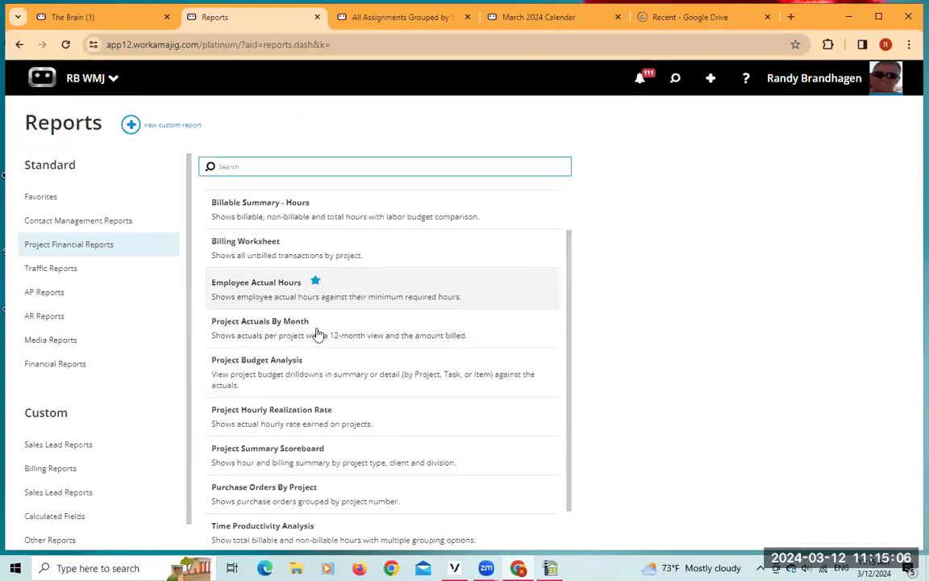
click(261, 364)
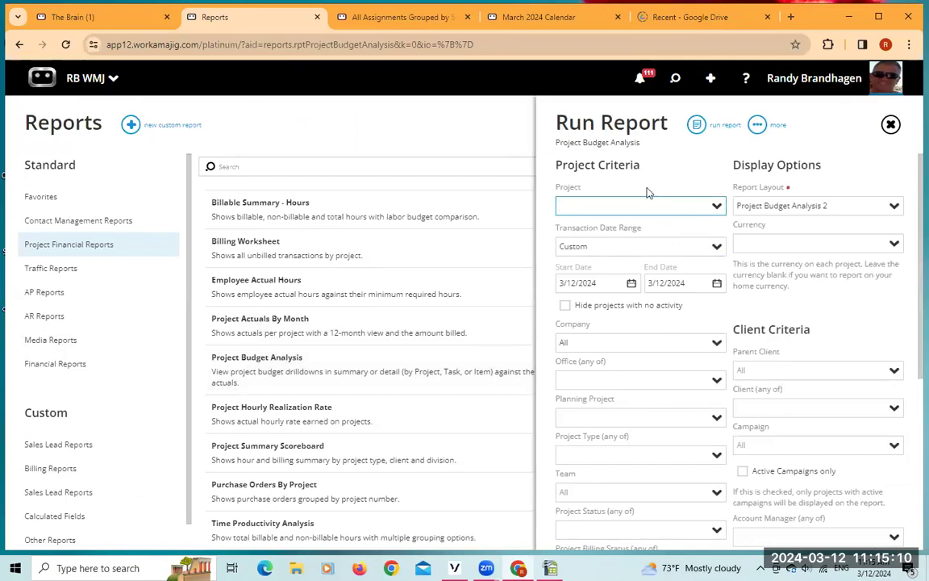
scroll(684, 425, down, 3)
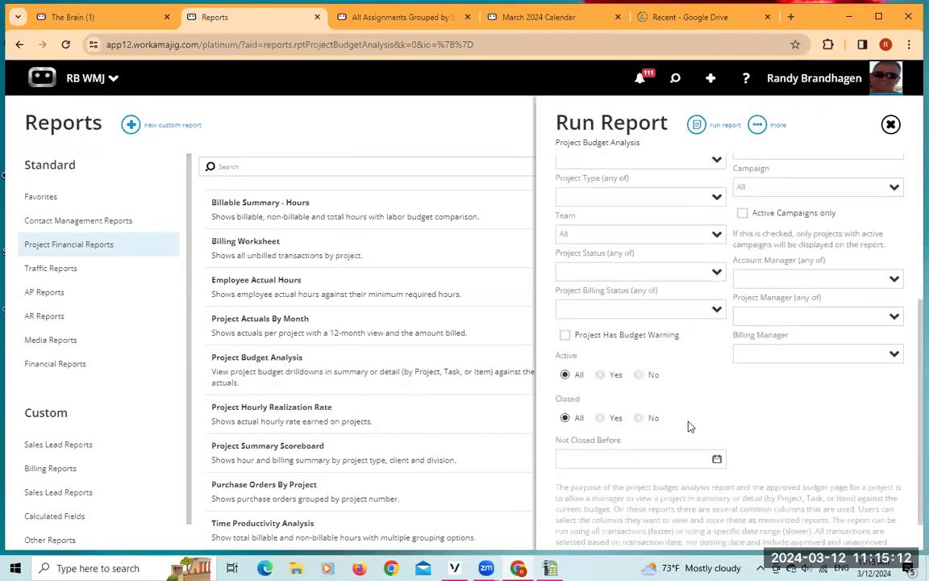
scroll(690, 425, up, 3)
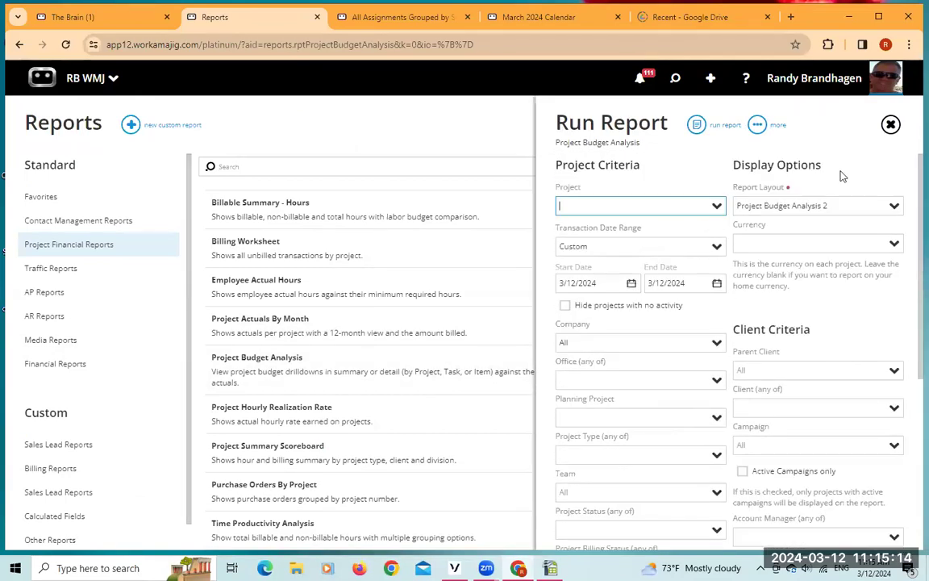
click(890, 125)
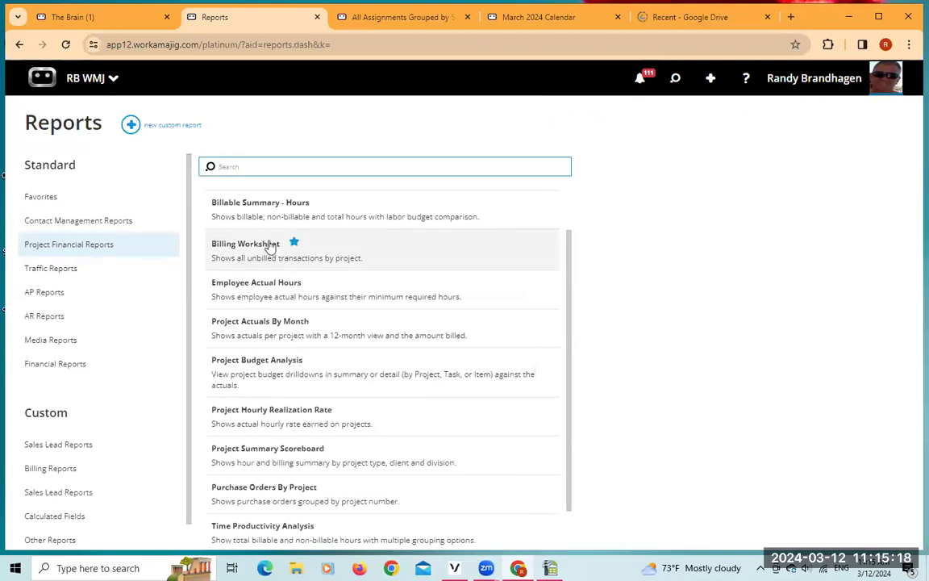
Review the standard reports in the Traffic Reports, AP Reports and AR Reports categories
click(70, 271)
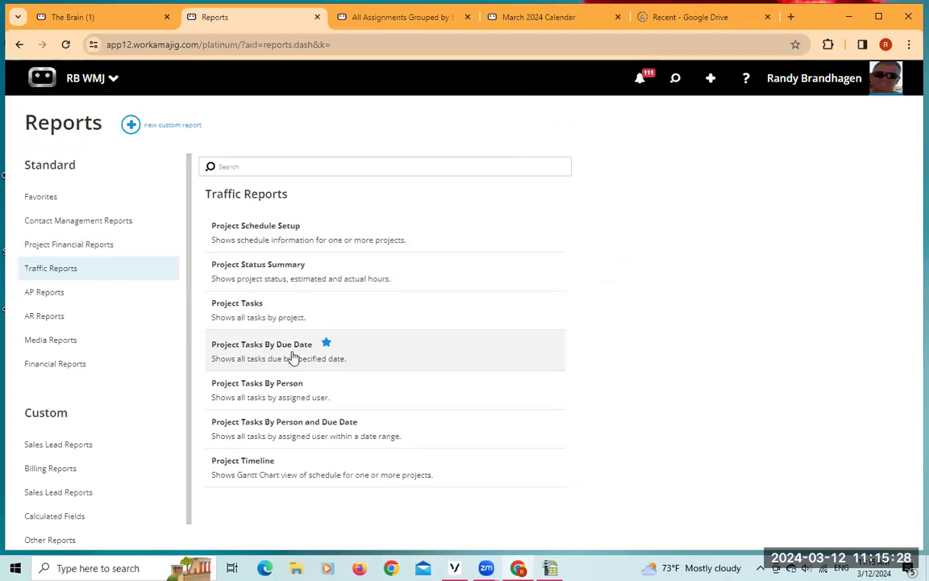
click(58, 298)
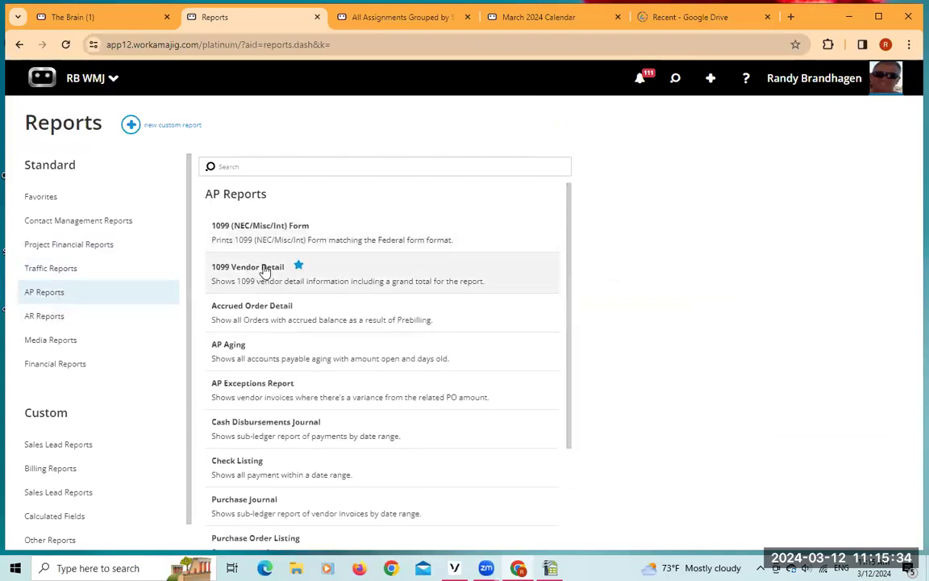
scroll(254, 294, down, 1)
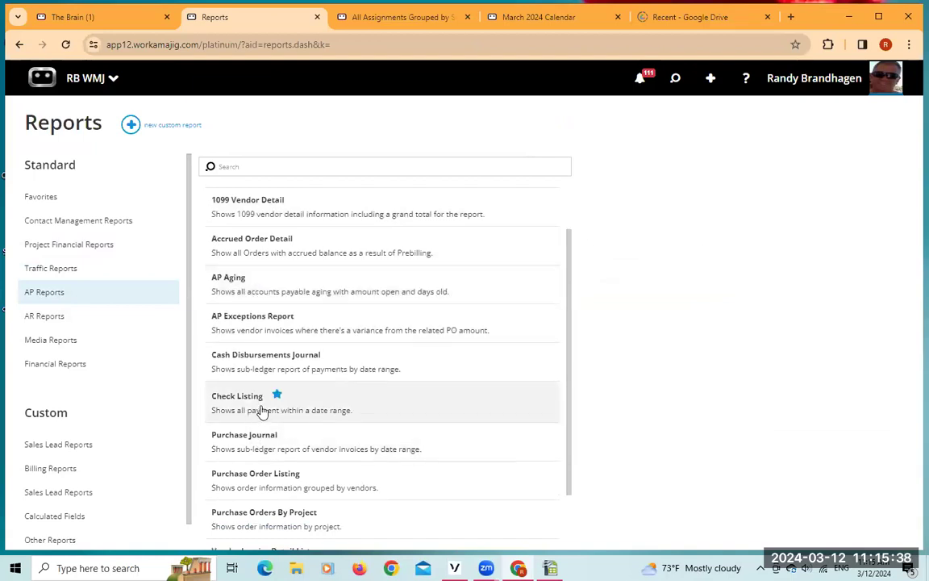
click(47, 316)
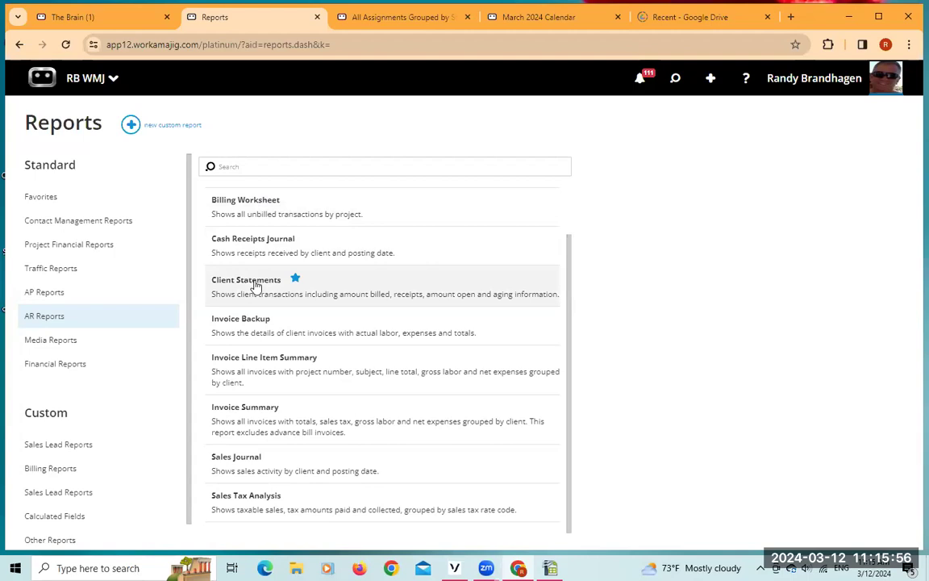
scroll(255, 286, down, 1)
scroll(258, 322, up, 3)
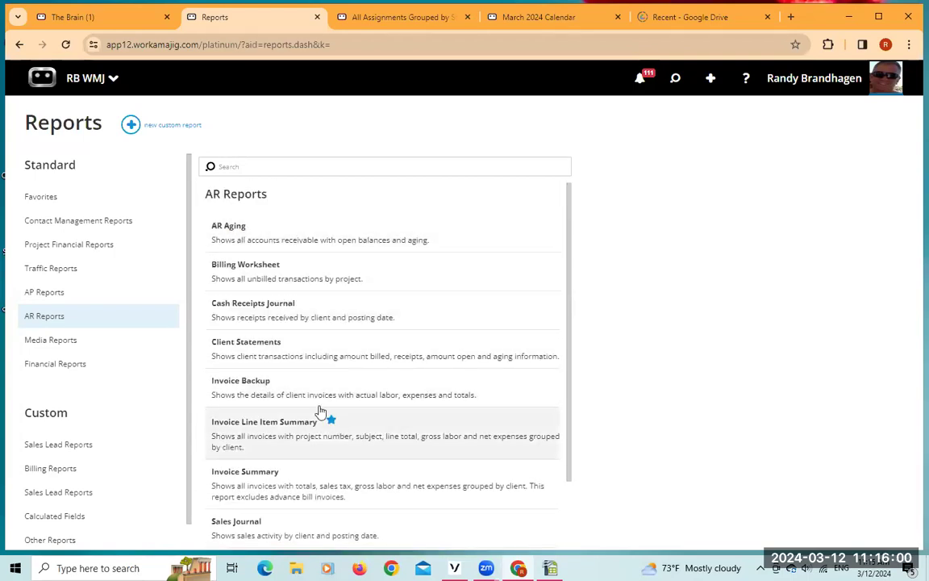
Review the standard reports in the Media Reports and Financial Reports categories
click(61, 342)
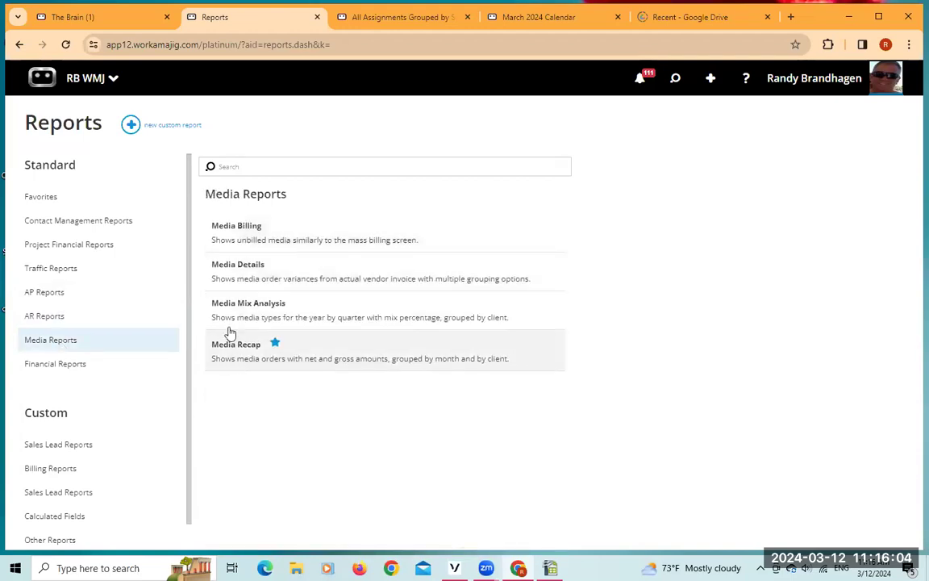
click(68, 367)
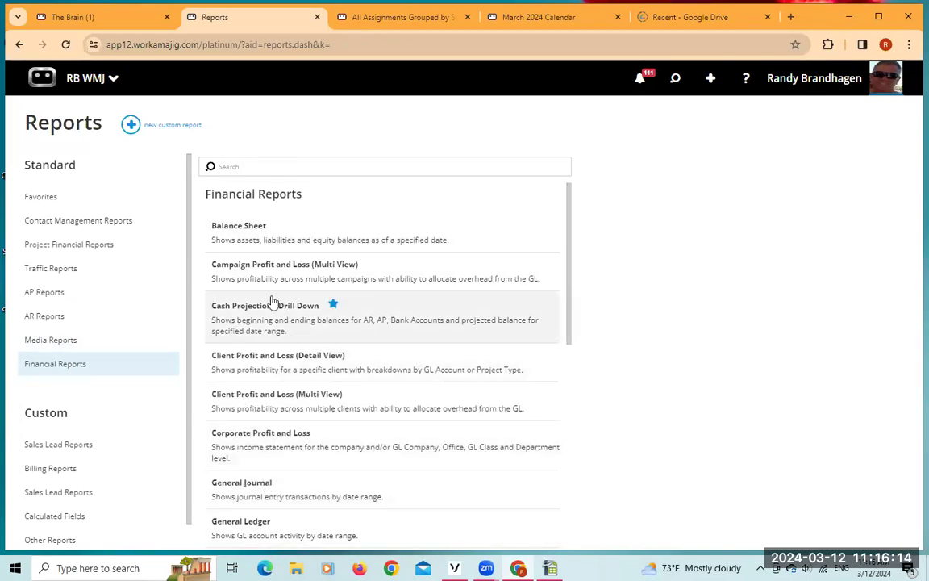
scroll(266, 322, down, 3)
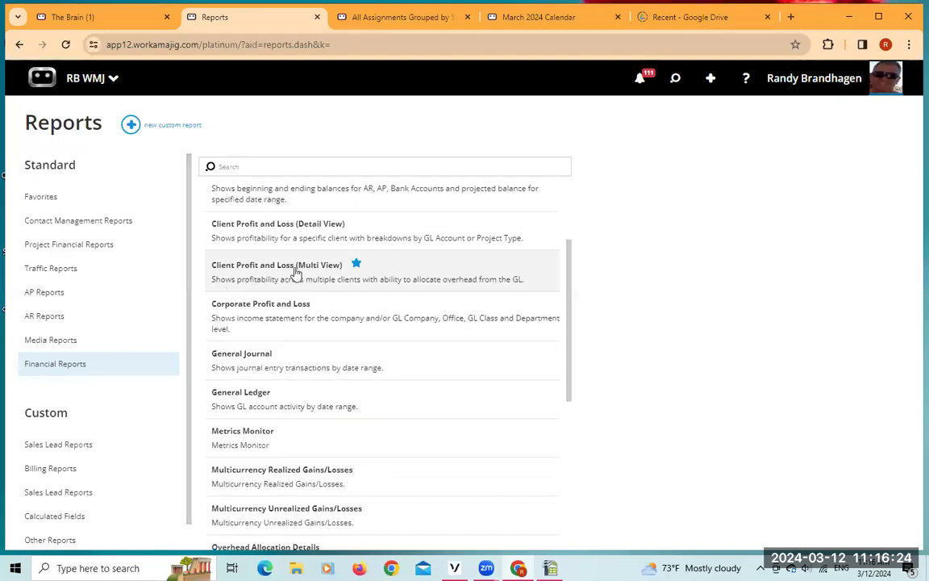
scroll(295, 274, down, 5)
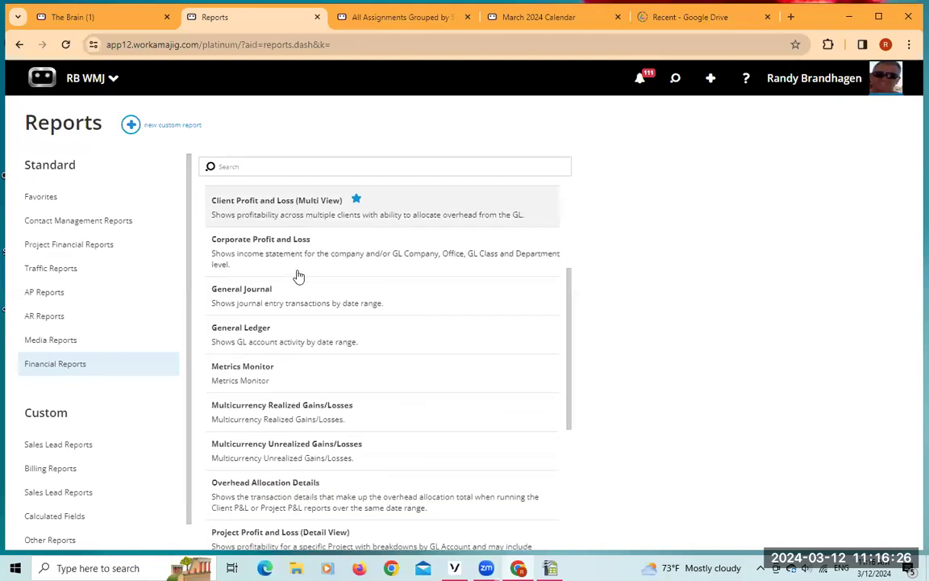
scroll(302, 276, down, 2)
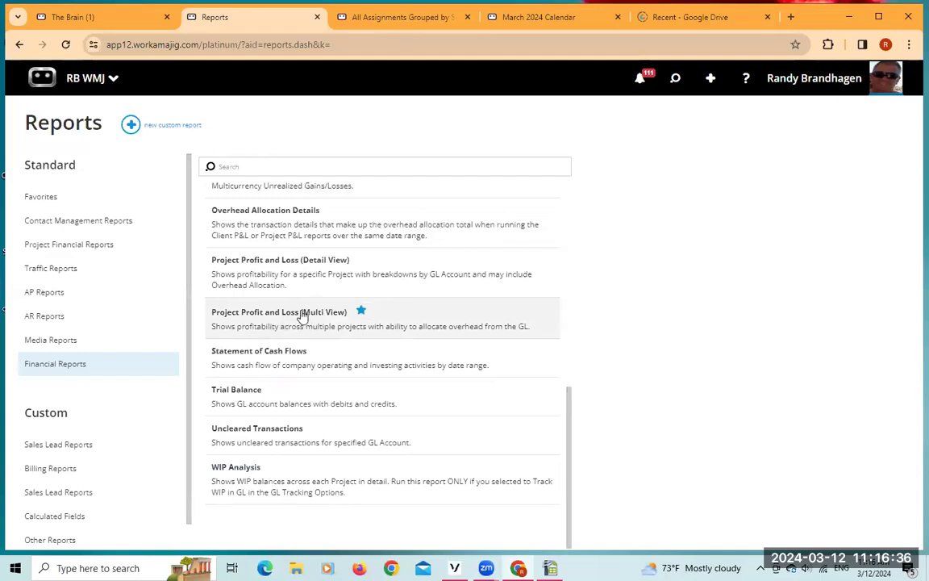
scroll(301, 316, up, 7)
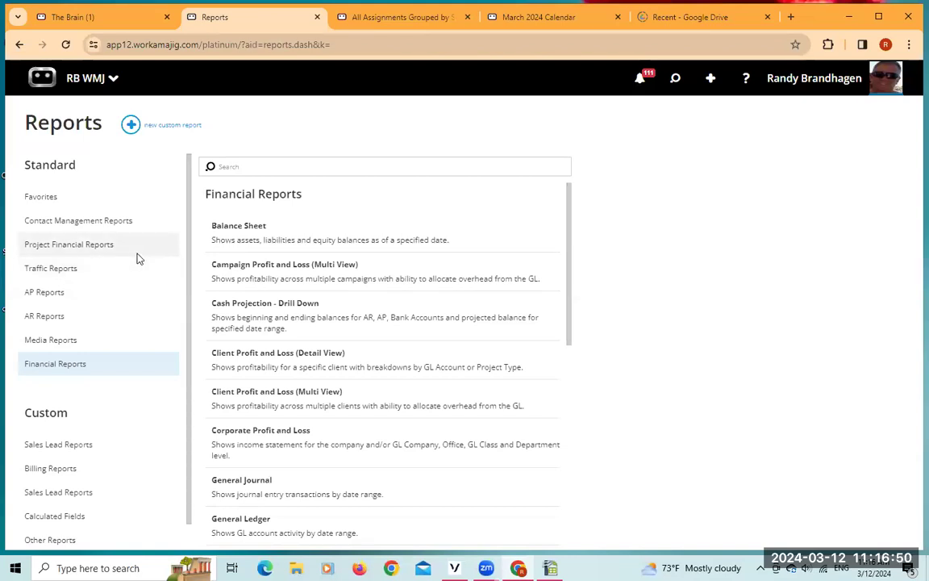
Examine the All Assignments Grouped by Staff view's layout in its editor, then return to the Reports page
click(383, 15)
click(421, 125)
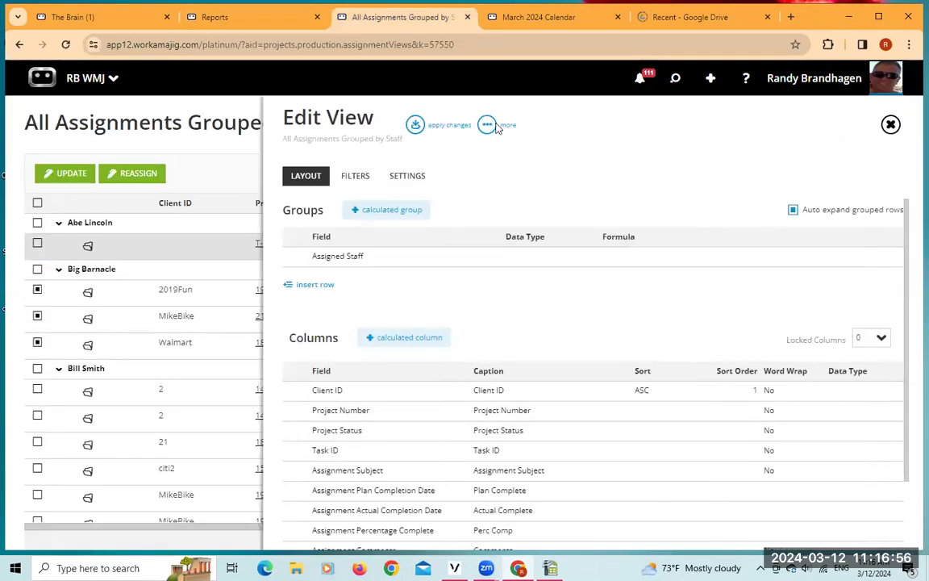
click(235, 19)
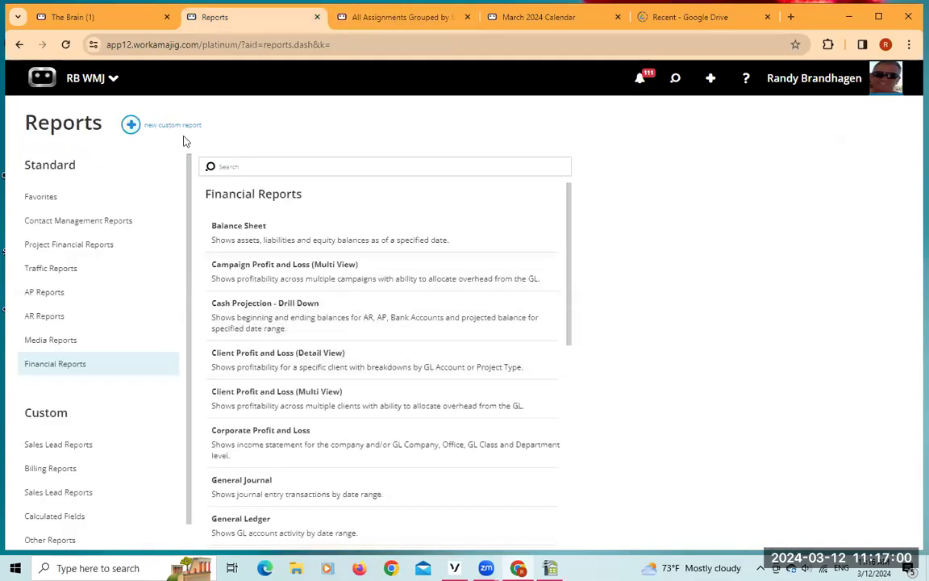
Start a new custom report, searching the datasets for "project" and "time", and choose the Time Detail Data (no costs) dataset
click(131, 126)
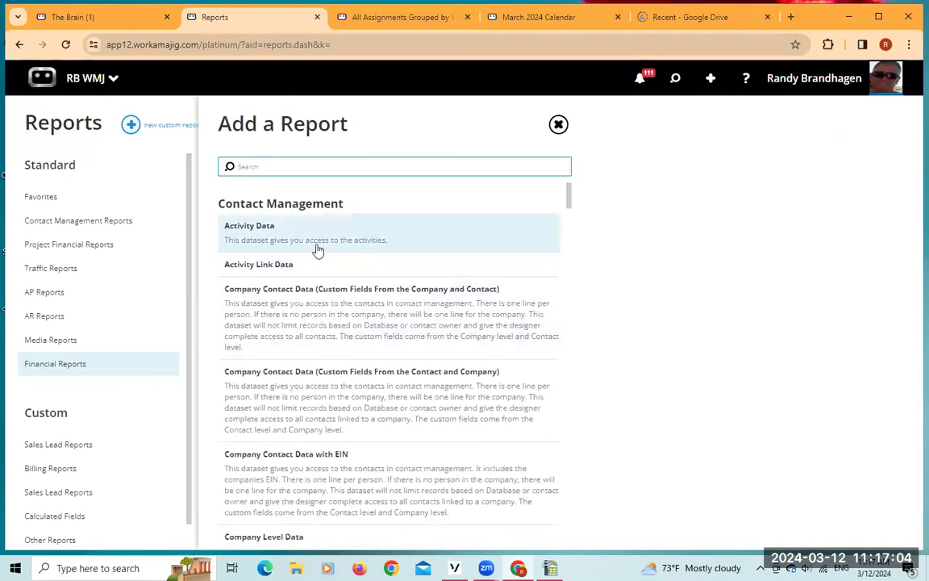
click(570, 196)
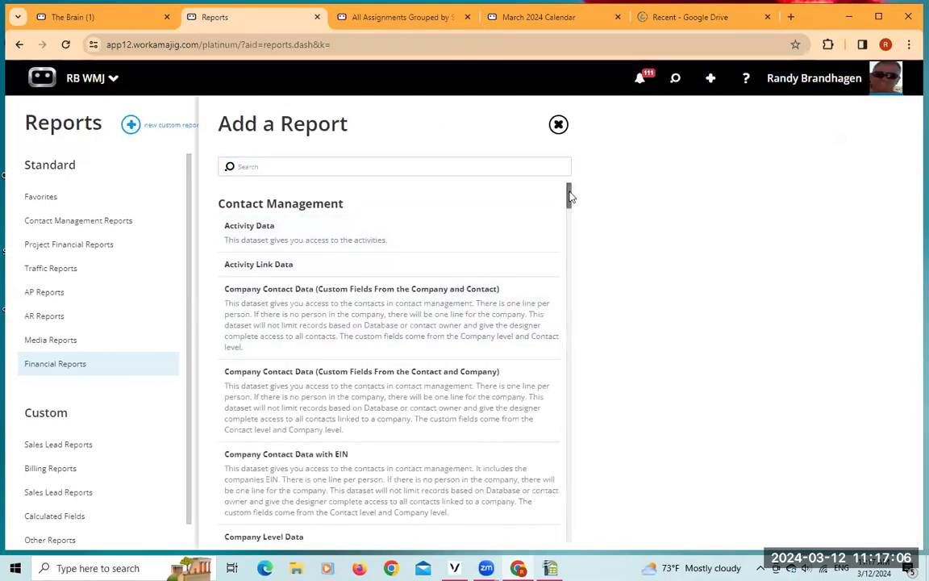
drag(570, 196, 440, 157)
click(309, 163)
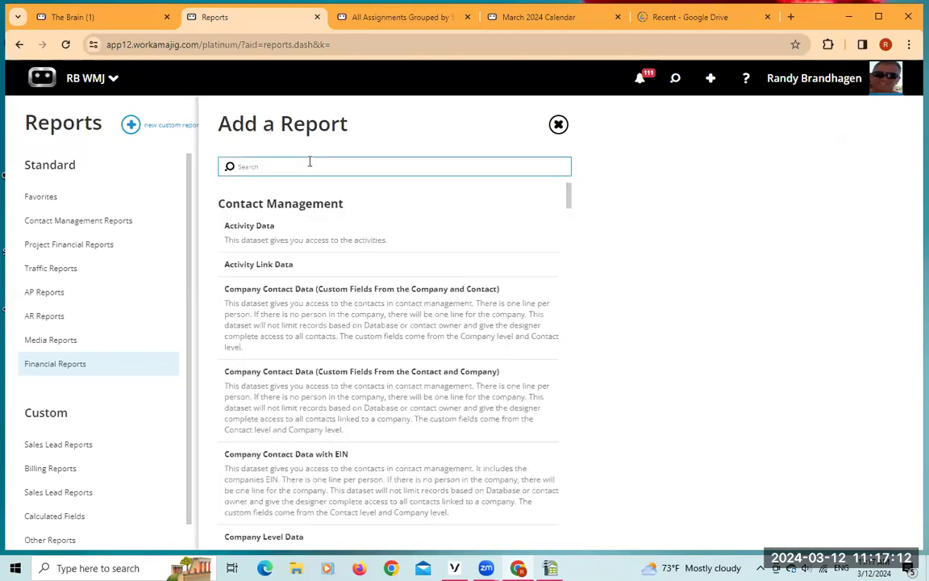
text(project)
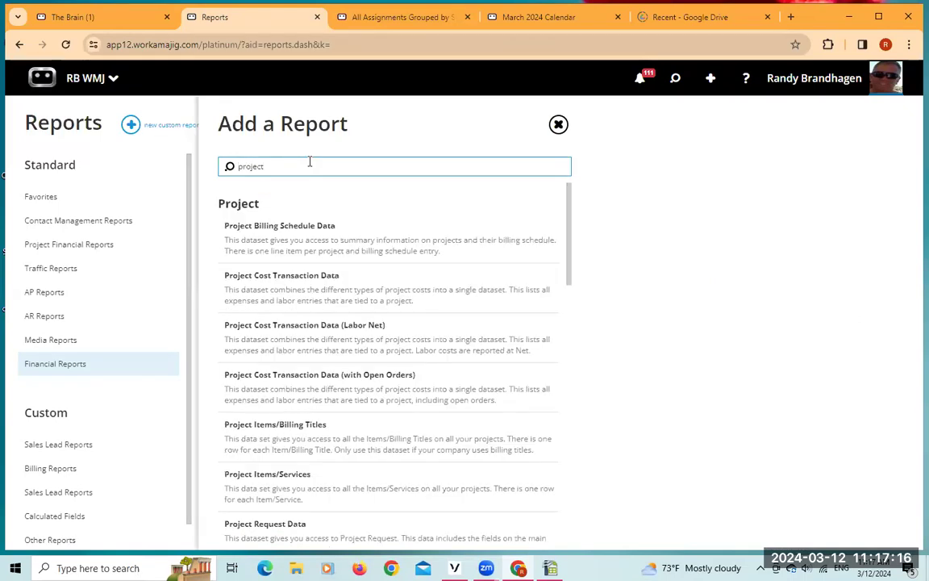
text(time)
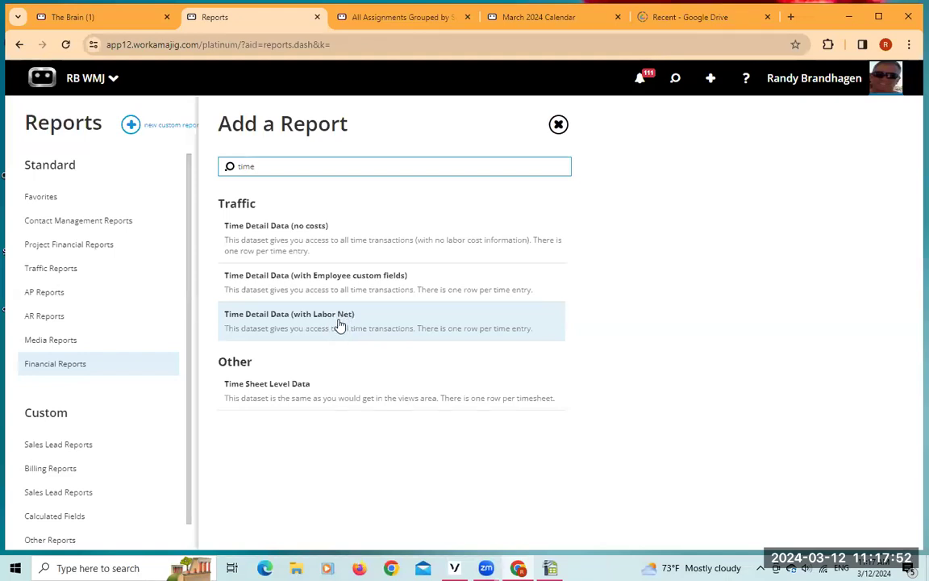
click(297, 233)
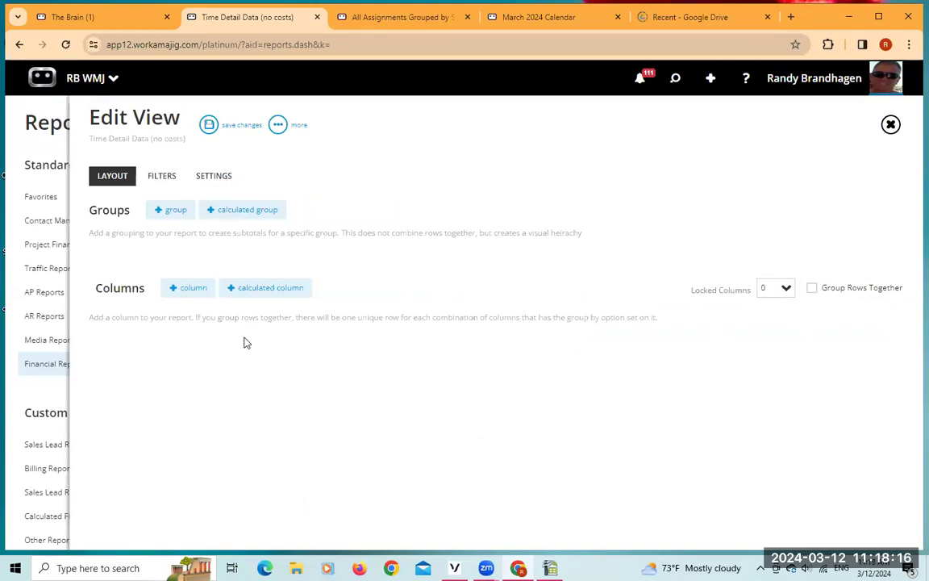
Group the Time Detail Data (no costs) report by the Client ID field
click(171, 210)
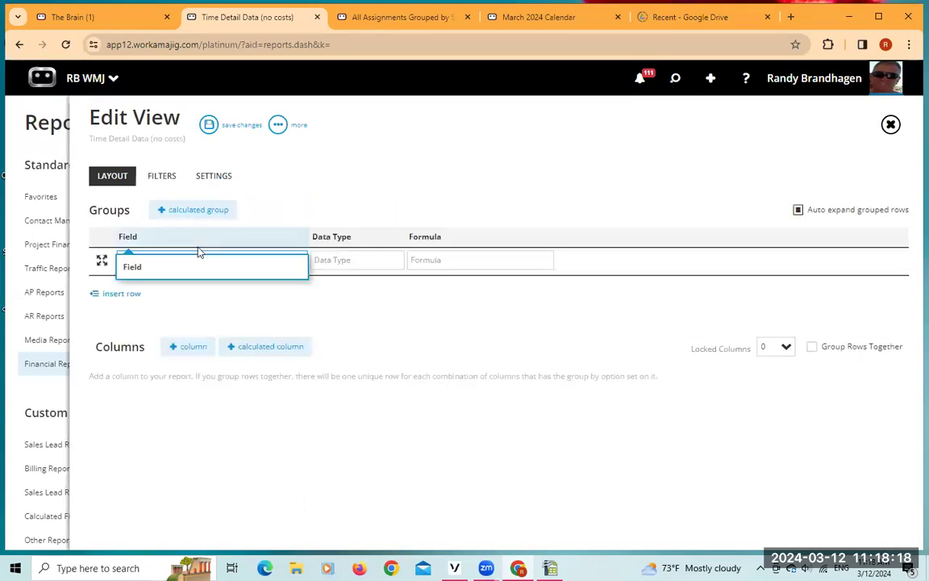
text(clien)
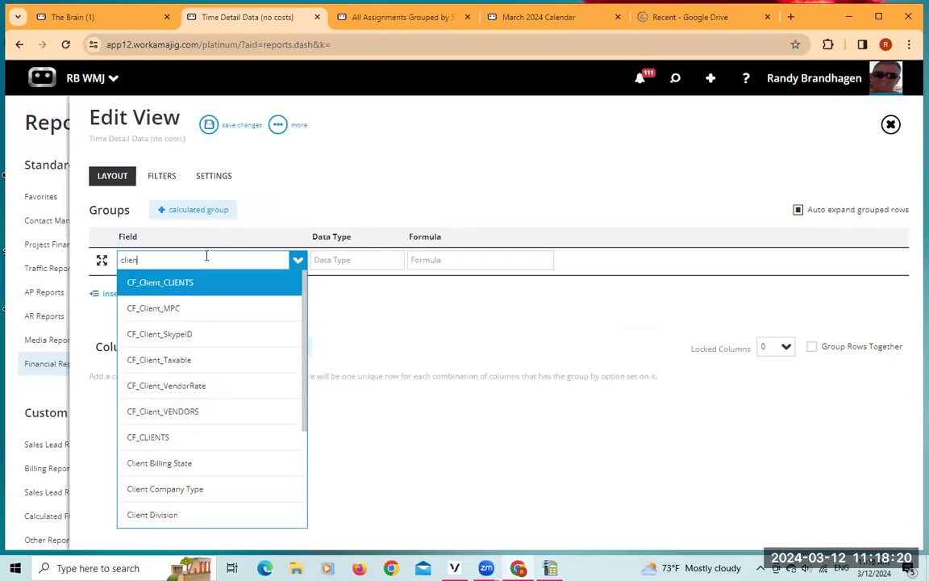
scroll(181, 379, down, 3)
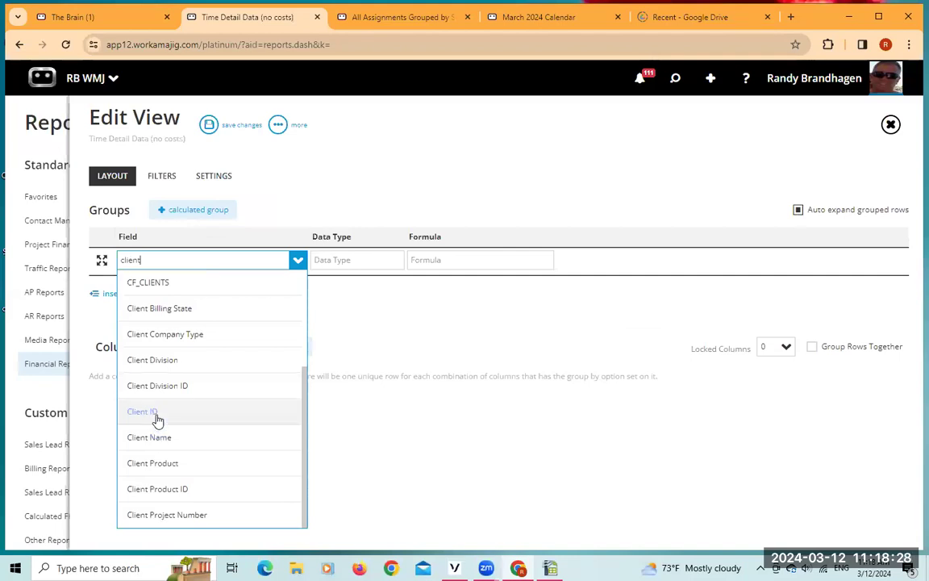
click(153, 412)
click(190, 430)
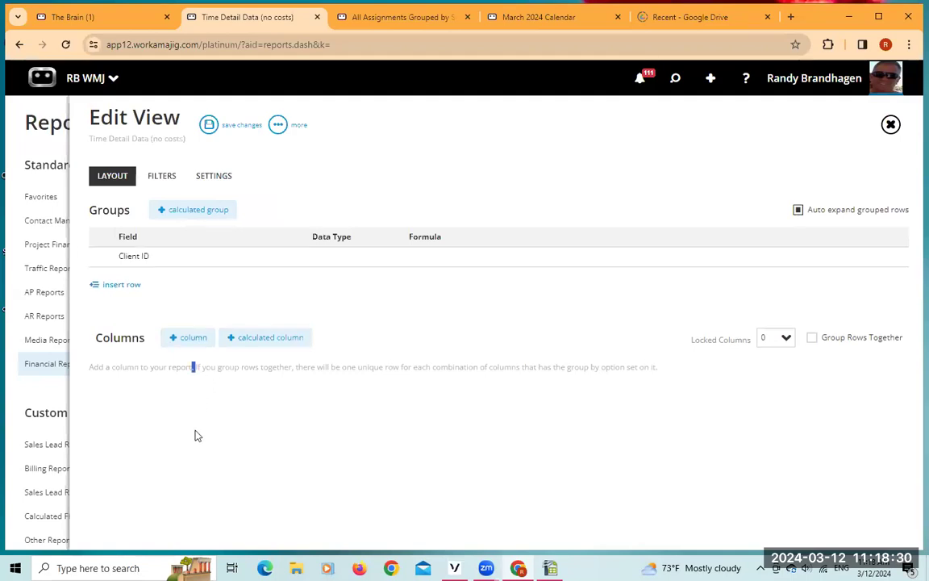
Add Project Full Name as the report's first column, looking through the project name and number fields as alternatives
click(191, 338)
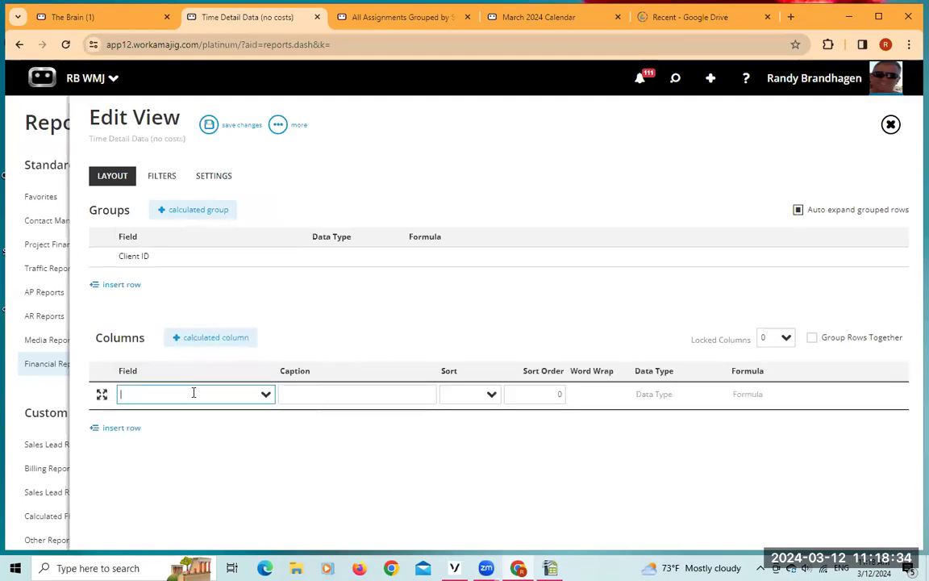
text(Proj)
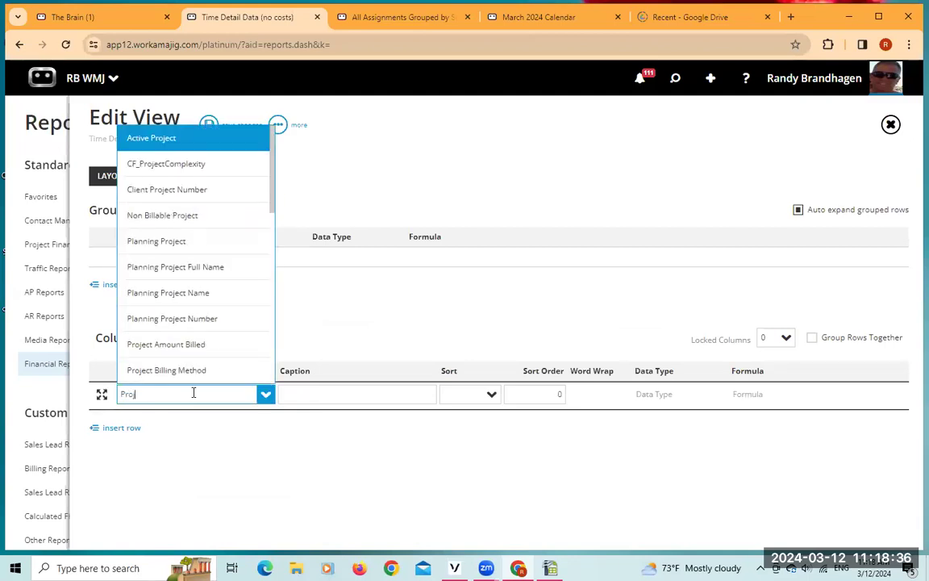
text(ect f)
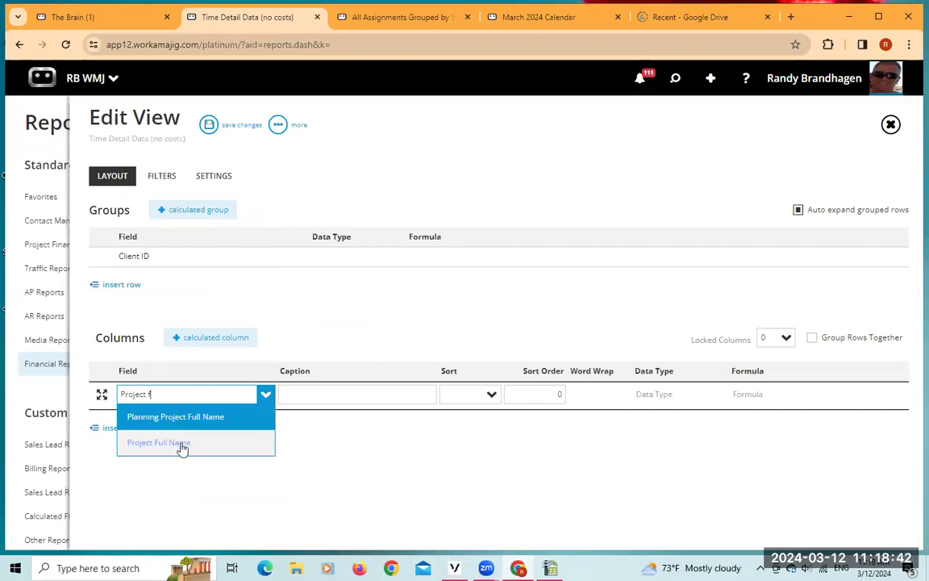
key(BackSpace)
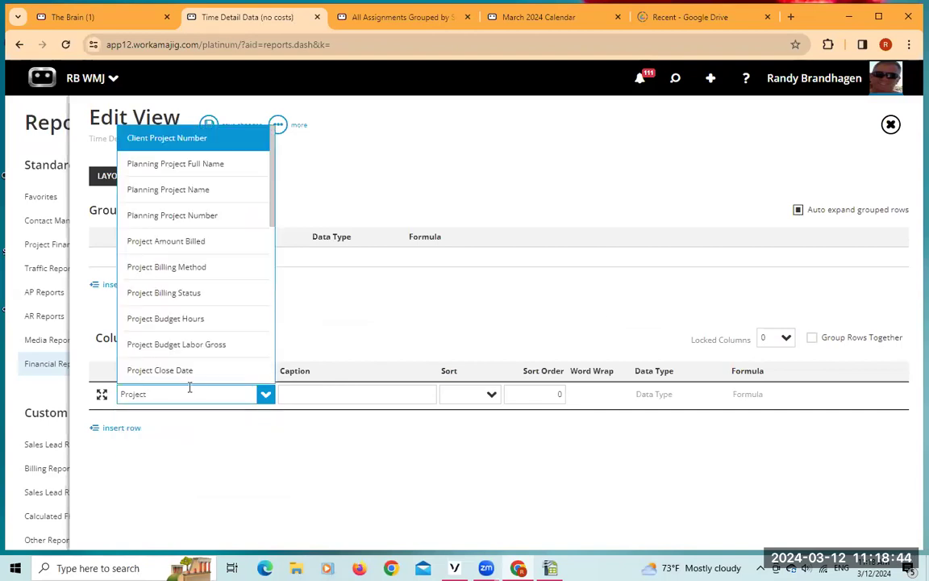
text(na)
key(BackSpace)
key(BackSpace)
text(num)
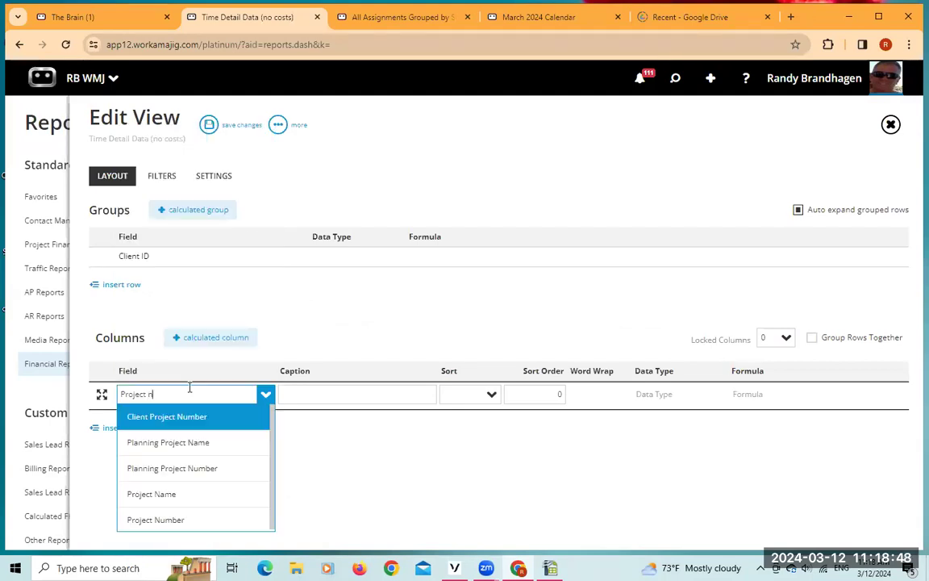
key(BackSpace)
key(BackSpace)
key(BackSpace)
text(ful)
click(161, 445)
Add Task Full Name as the report's second column, below Project Full Name
click(129, 428)
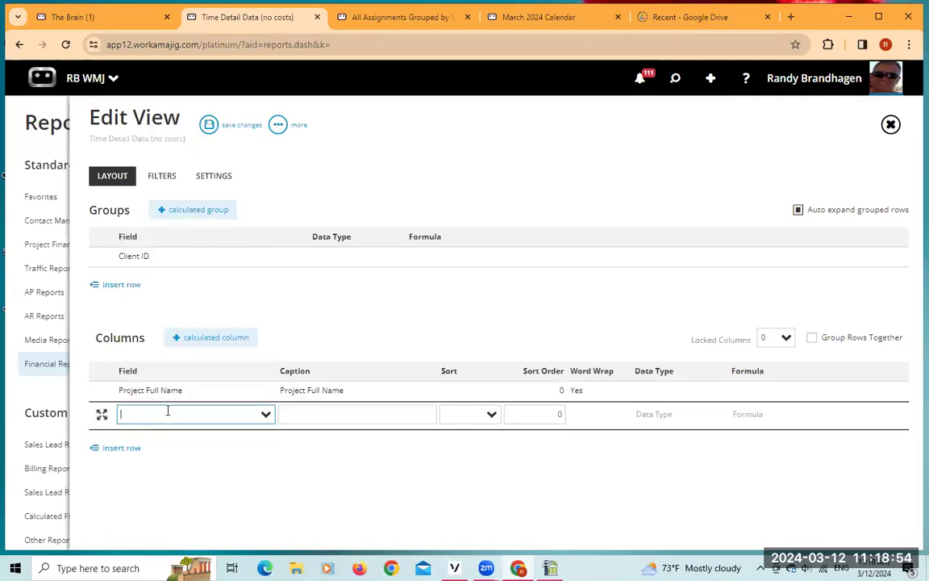
text(task)
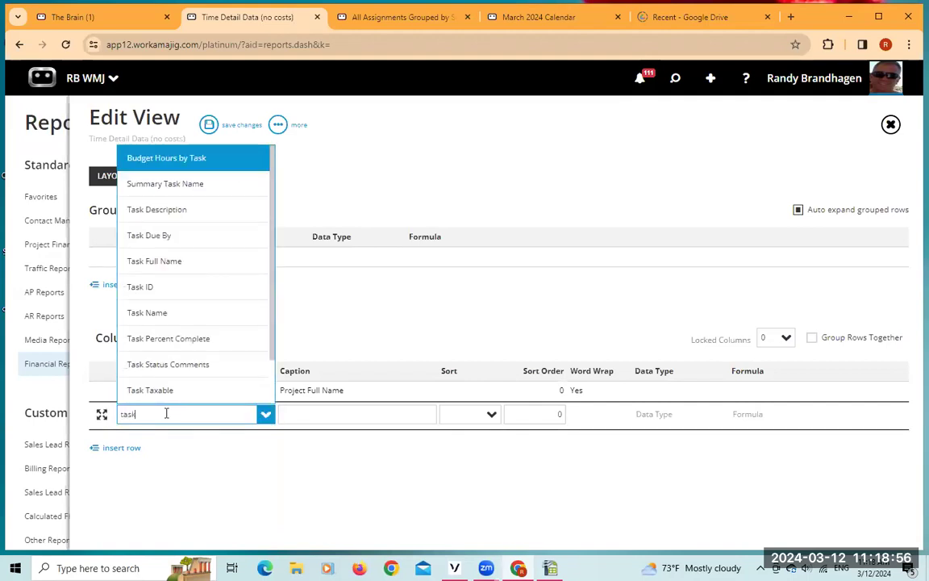
click(158, 263)
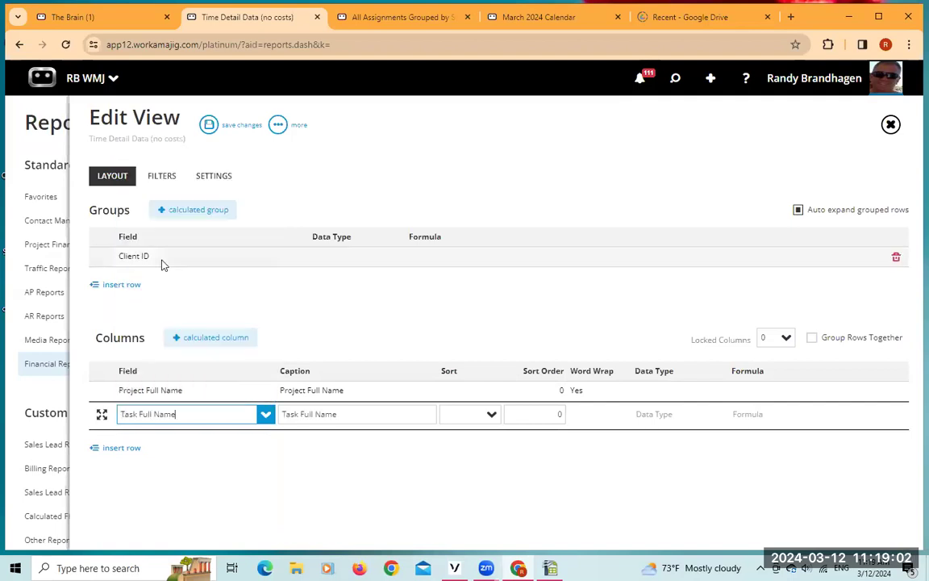
click(179, 476)
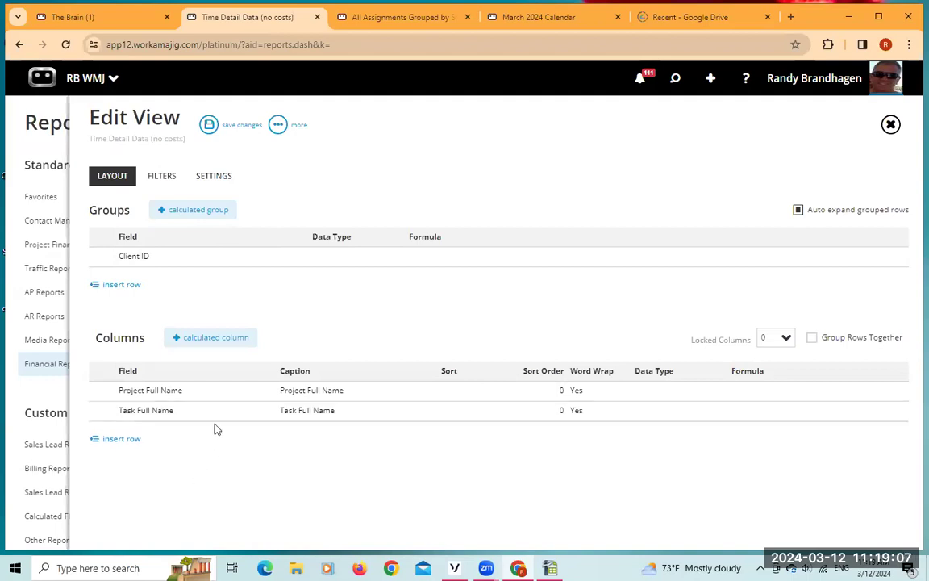
Add the Allocated Hours and Actual Hours Worked fields as the report's third and fourth columns
click(133, 440)
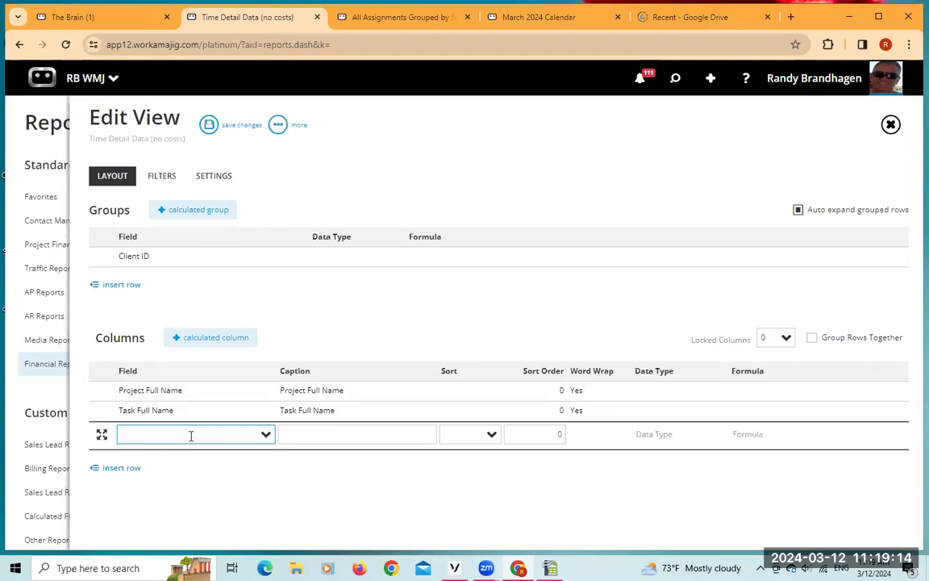
text(al)
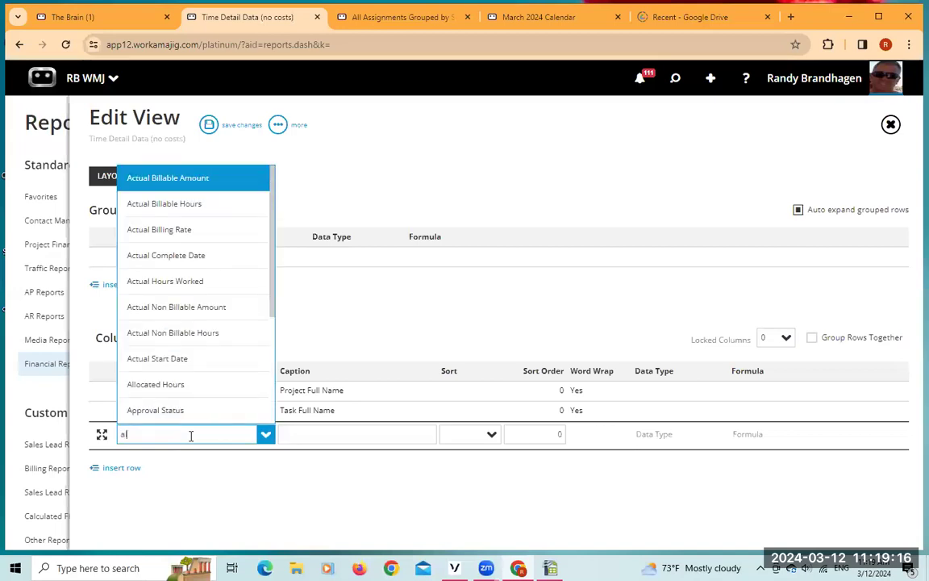
text(located)
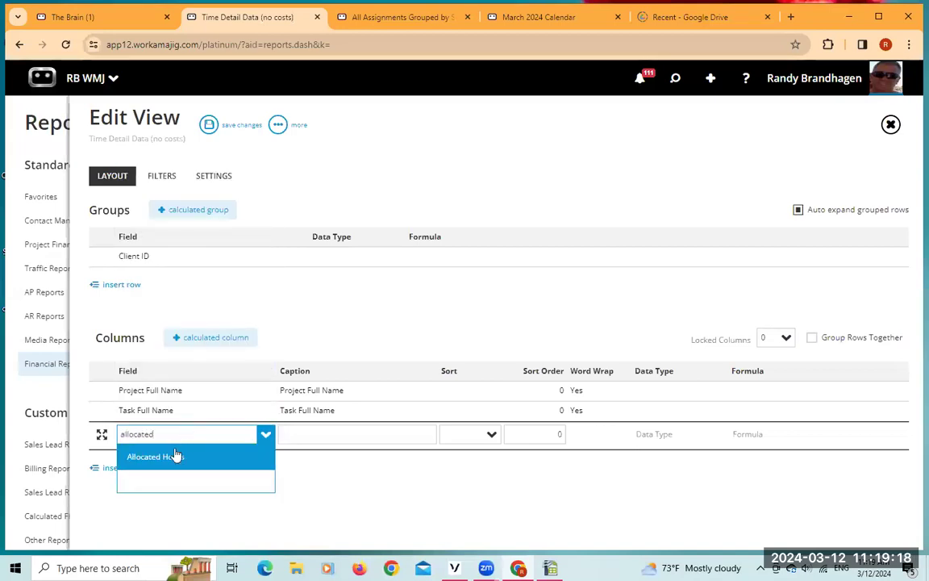
click(177, 456)
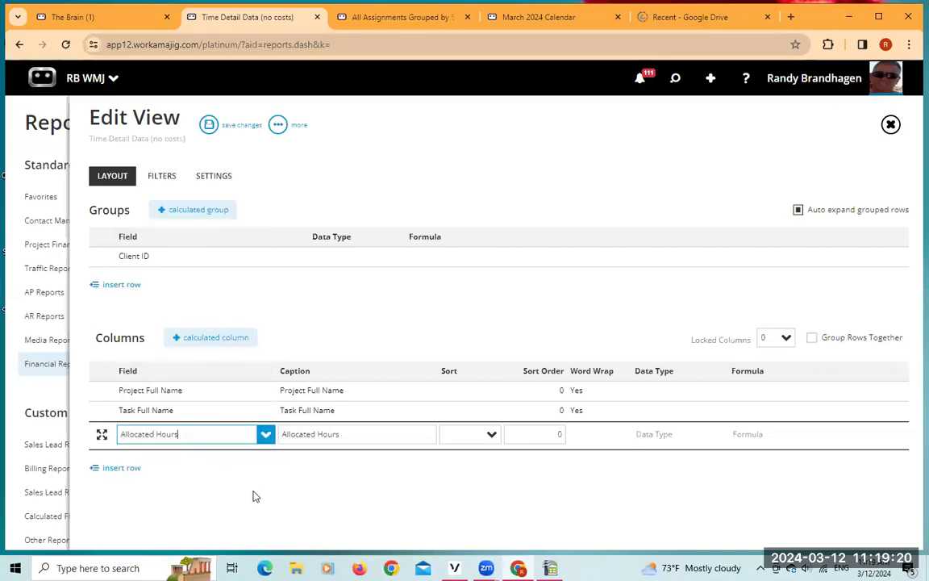
click(128, 467)
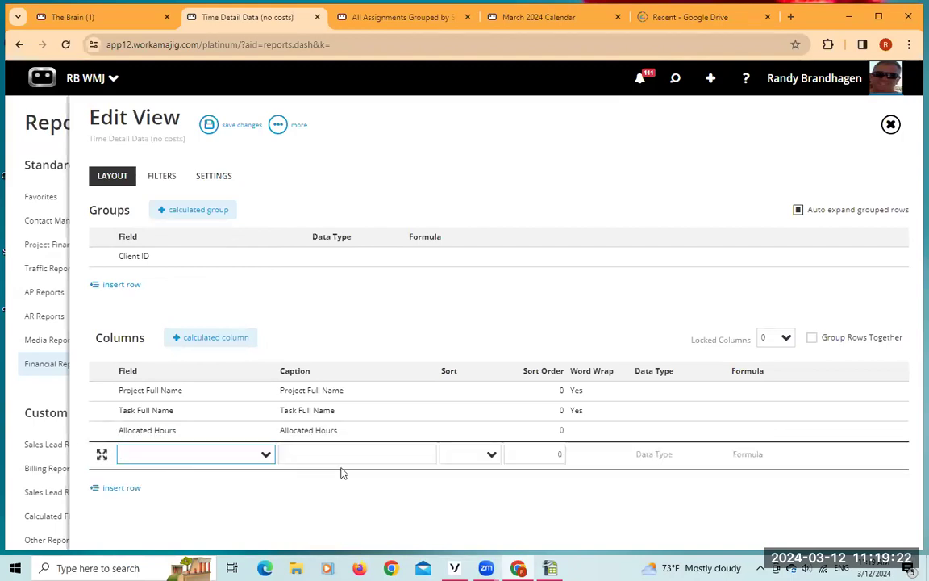
text(actual)
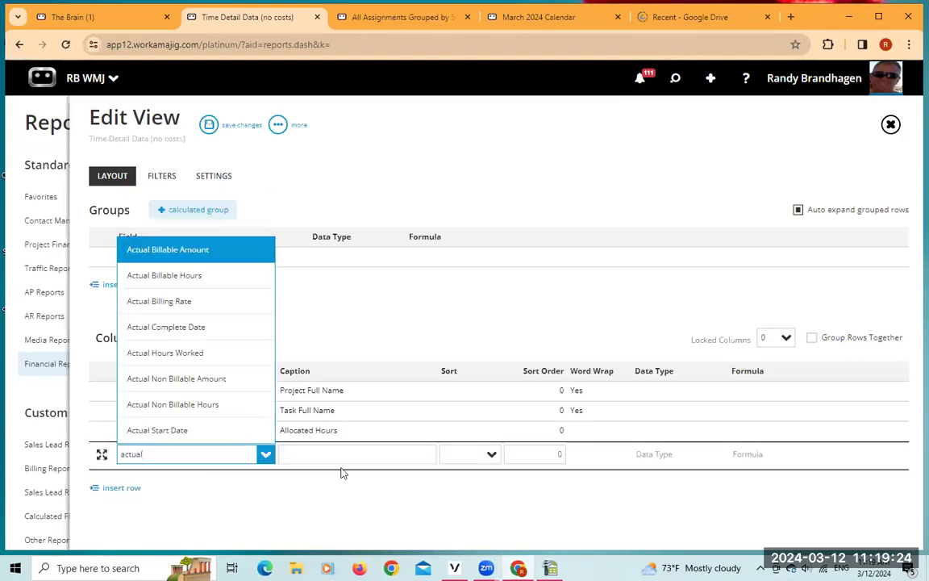
click(193, 353)
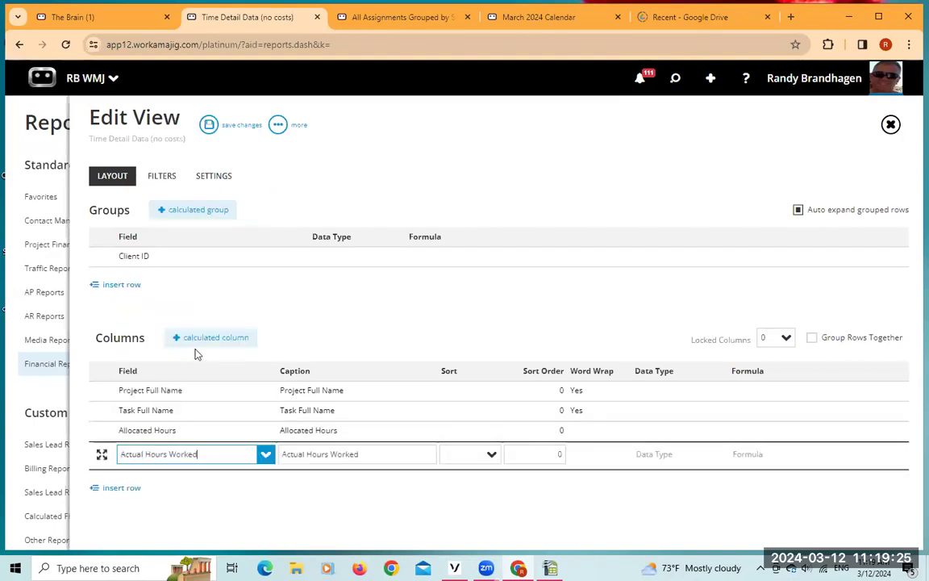
click(225, 496)
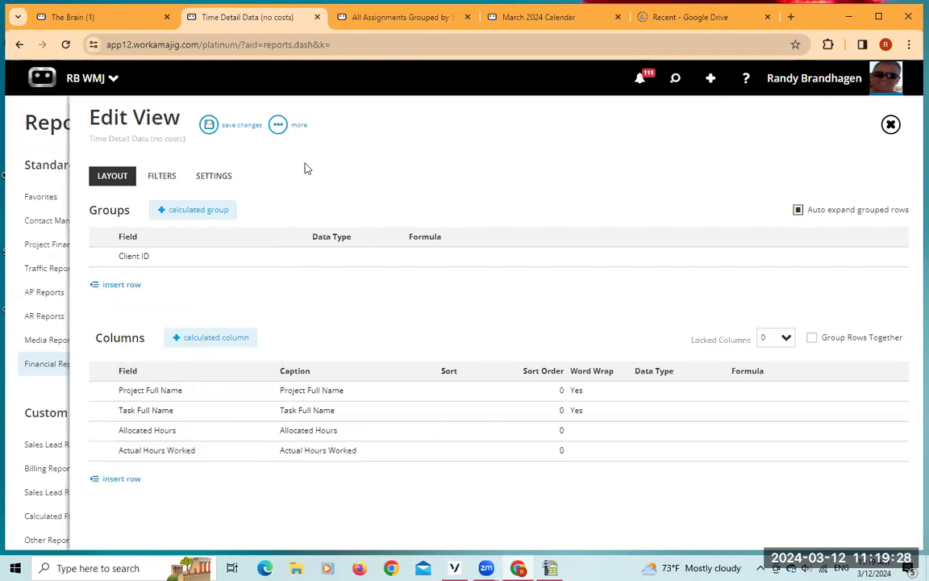
Turn on Group Rows Together for the columns and review their grouping functions, including the options available for Allocated Hours
click(813, 338)
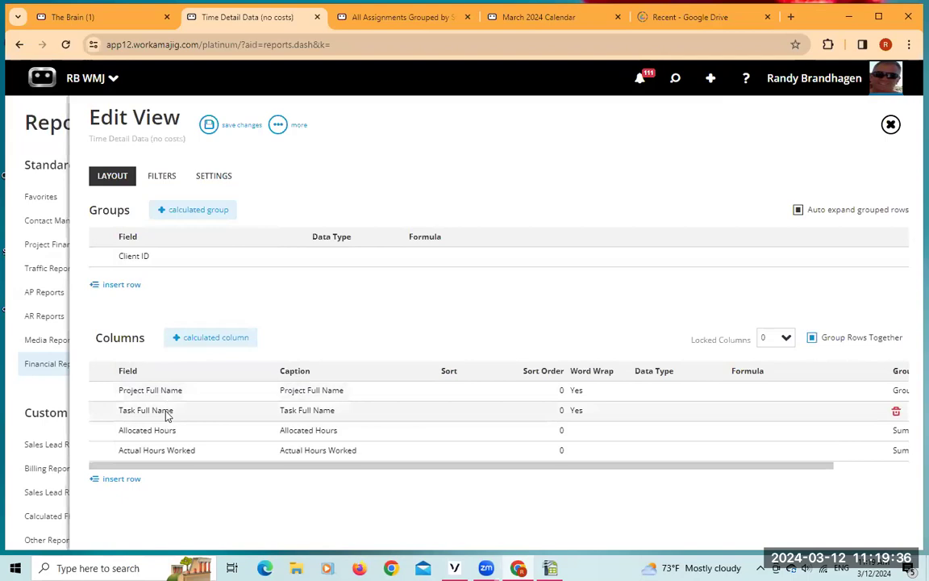
drag(709, 466, 847, 417)
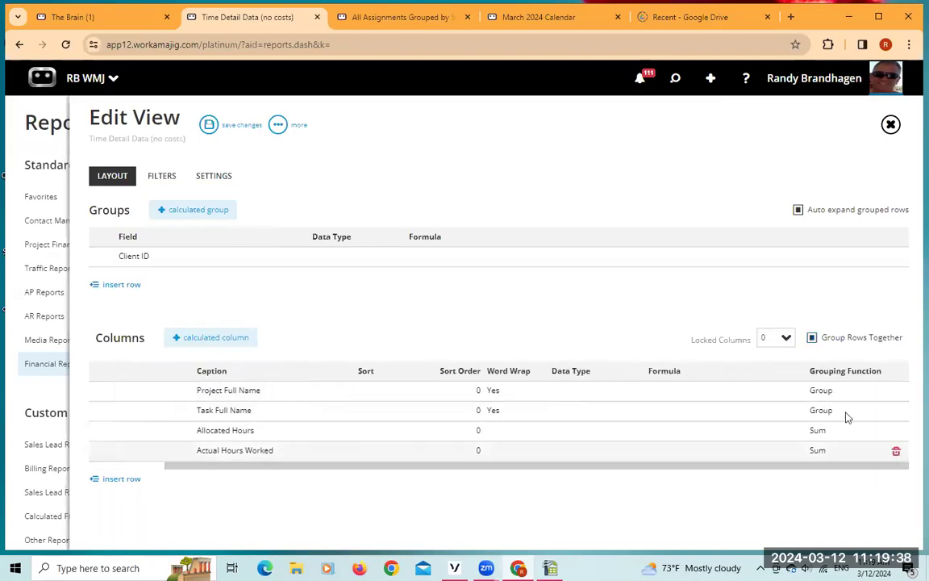
drag(291, 466, 173, 441)
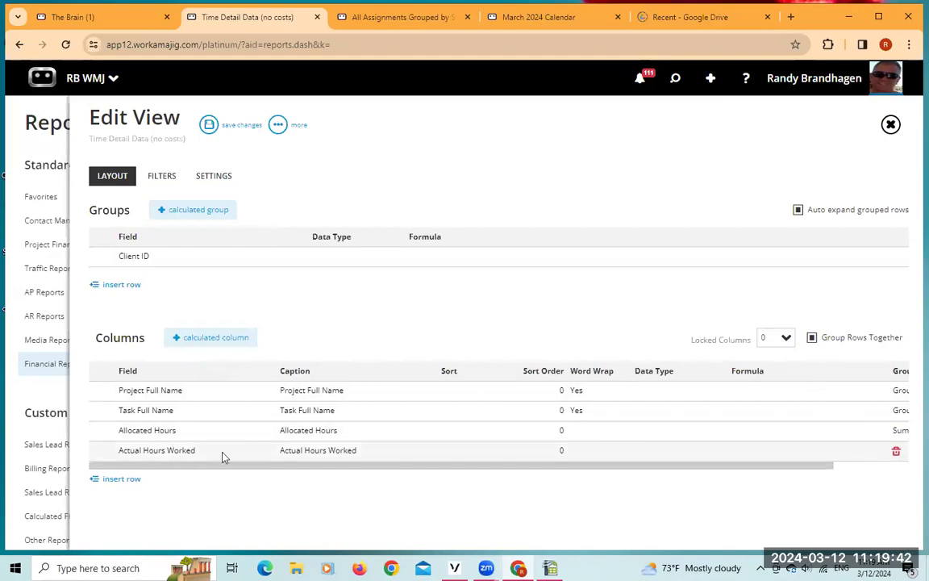
drag(680, 469, 874, 433)
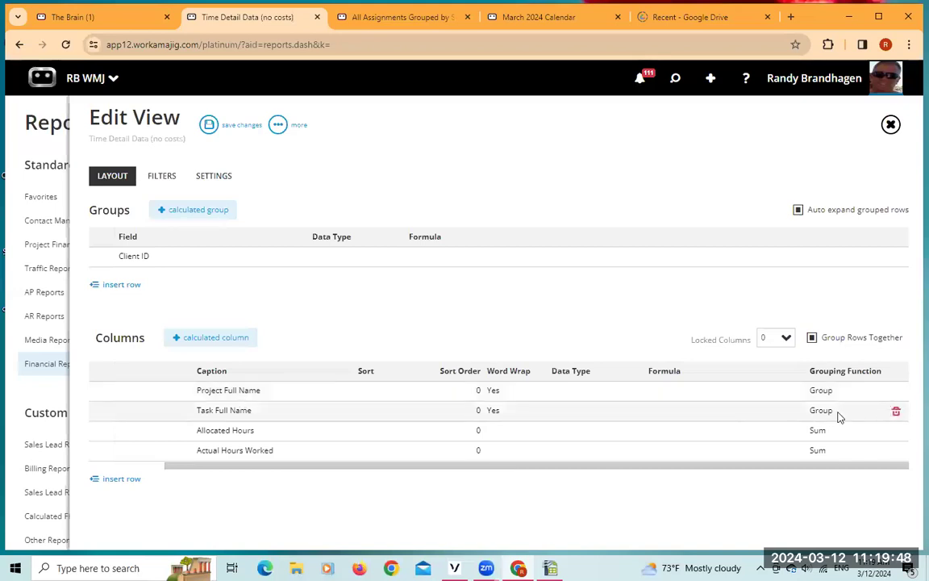
click(816, 433)
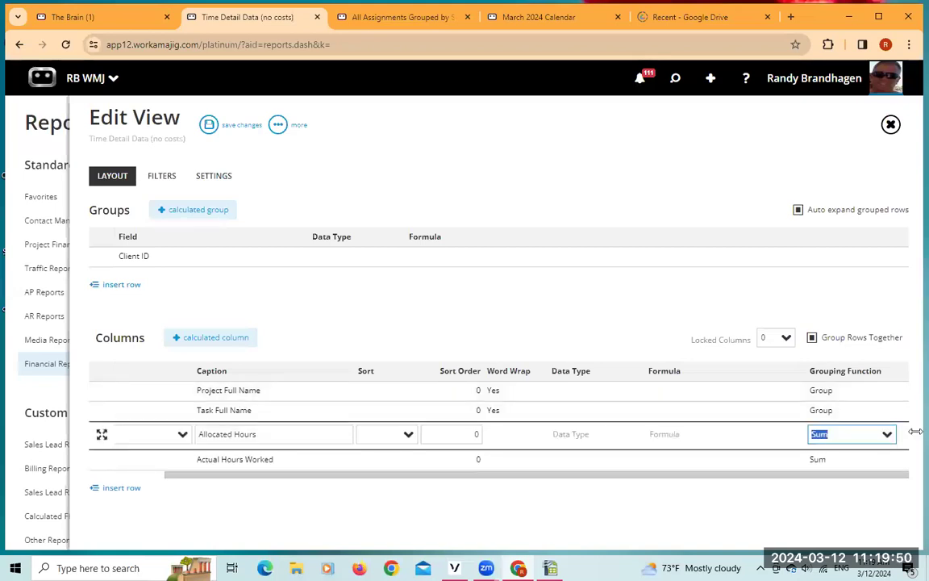
click(887, 435)
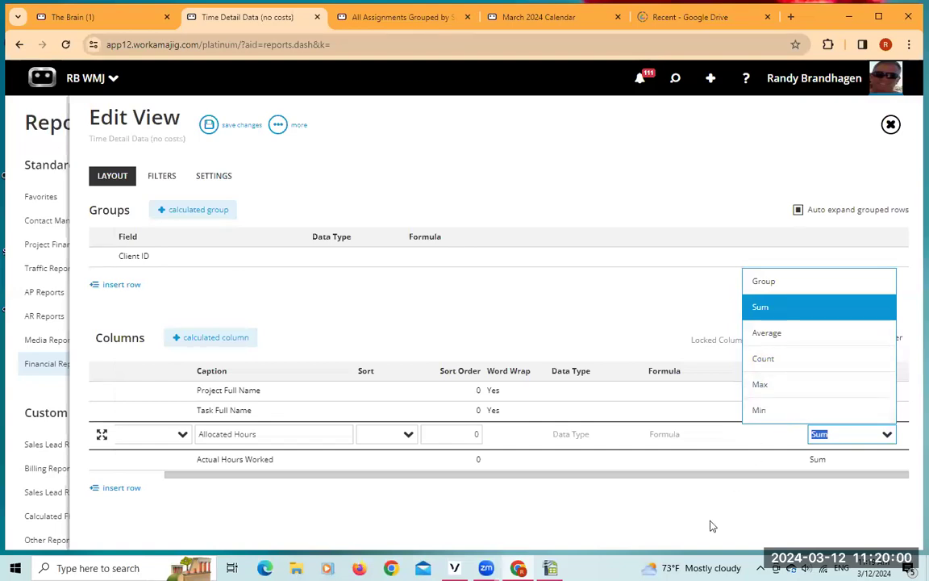
click(788, 483)
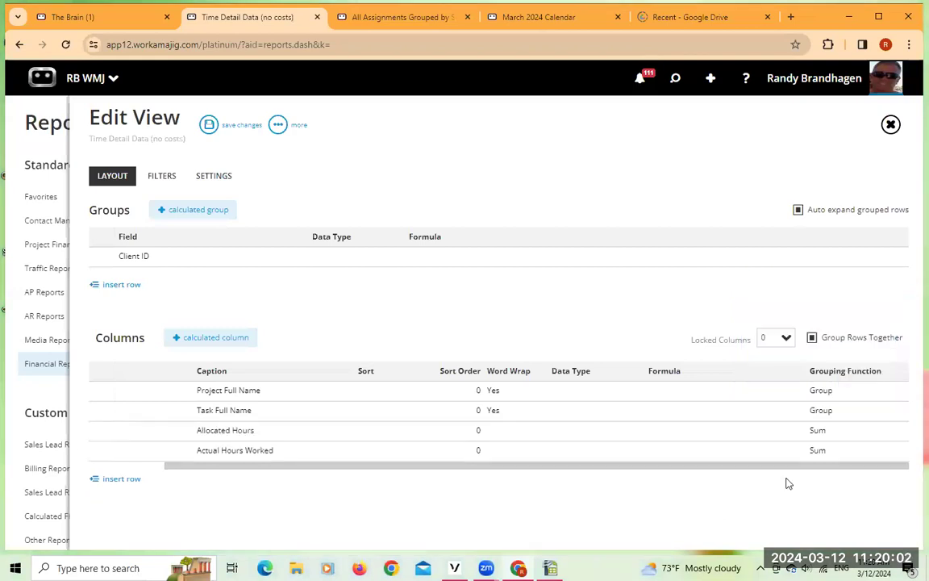
Add a before-grouping filter on Client Name with the condition Any Of that prompts for values
click(173, 177)
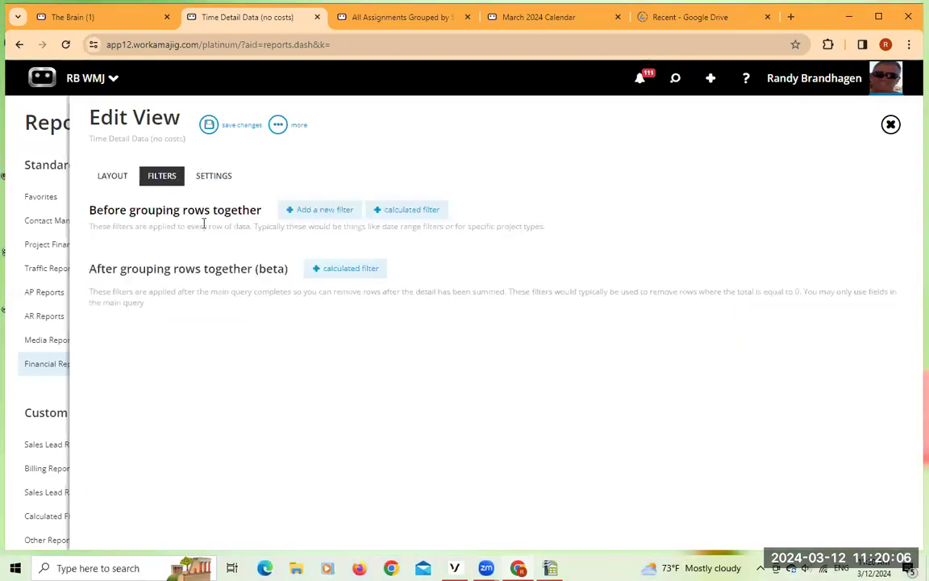
click(322, 211)
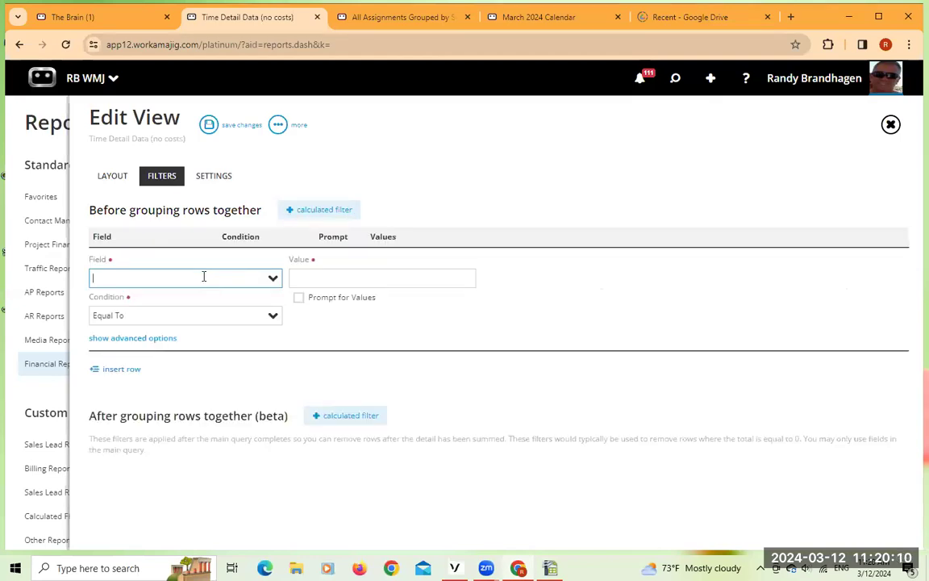
text(clie)
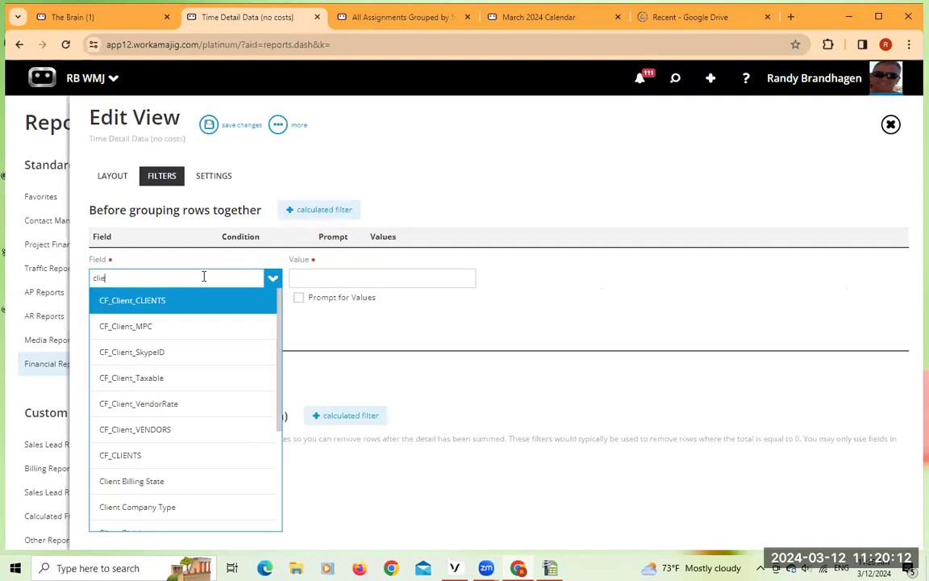
scroll(174, 395, down, 5)
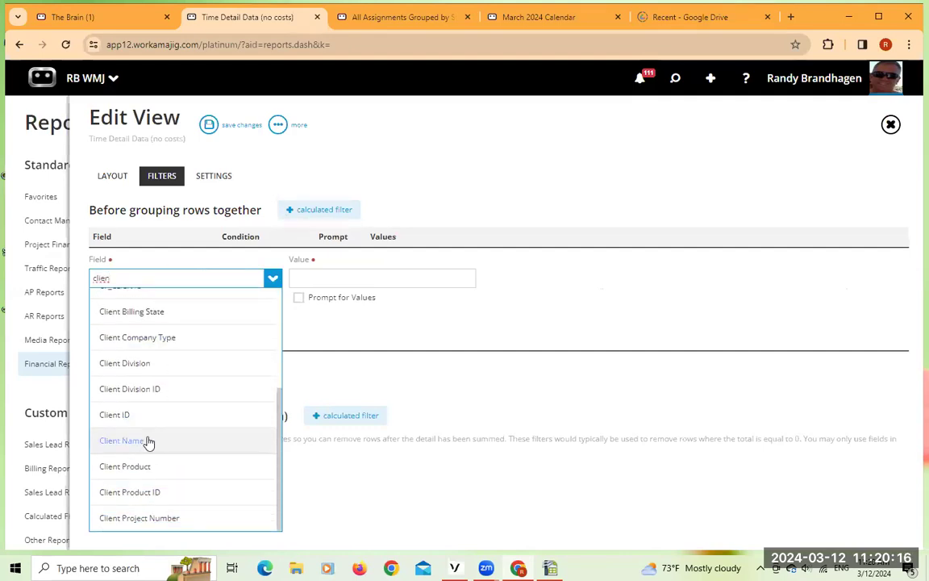
click(147, 442)
click(272, 317)
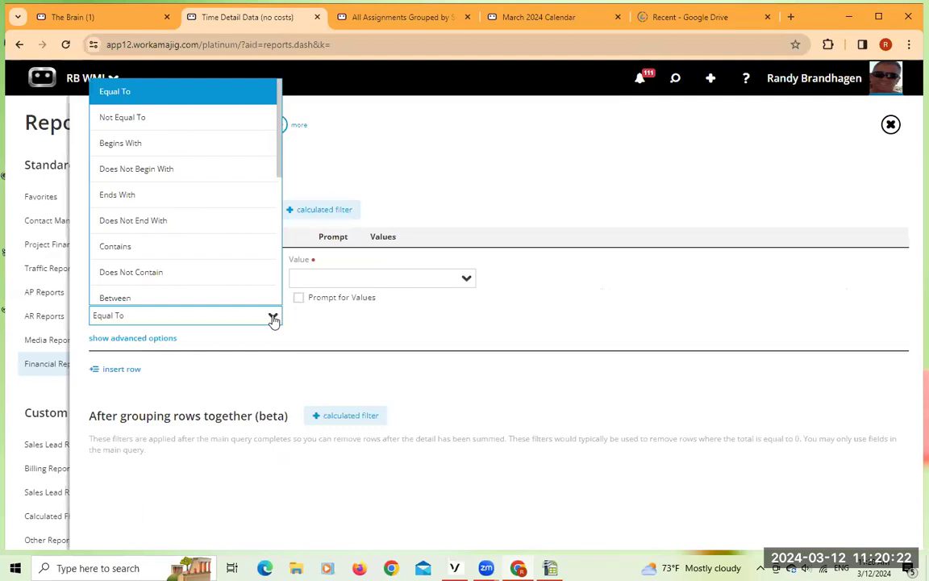
scroll(256, 278, down, 4)
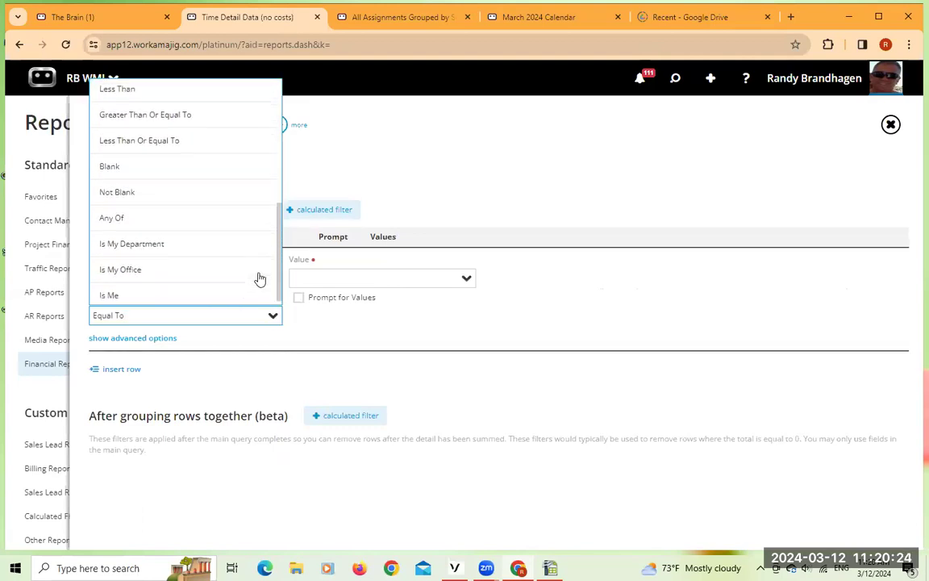
click(191, 218)
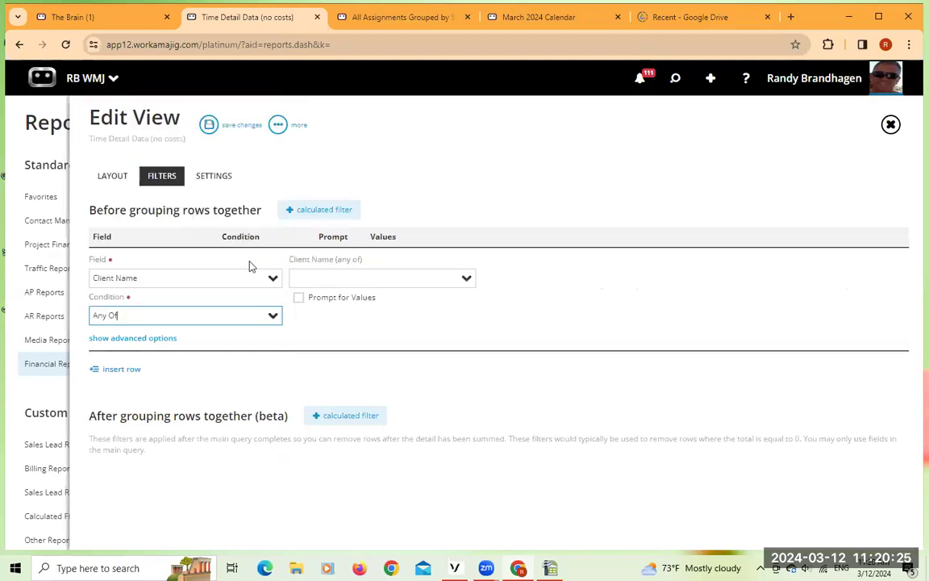
click(300, 299)
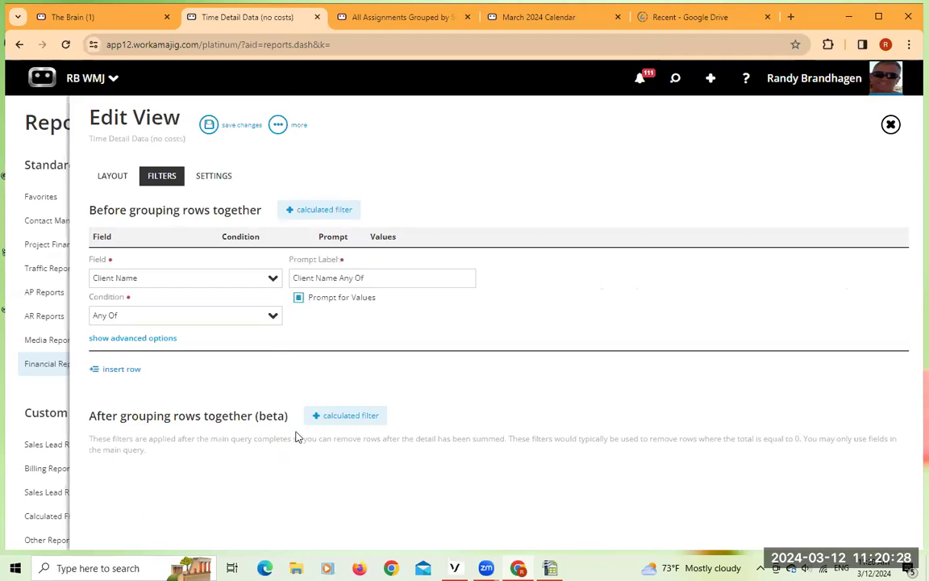
click(215, 483)
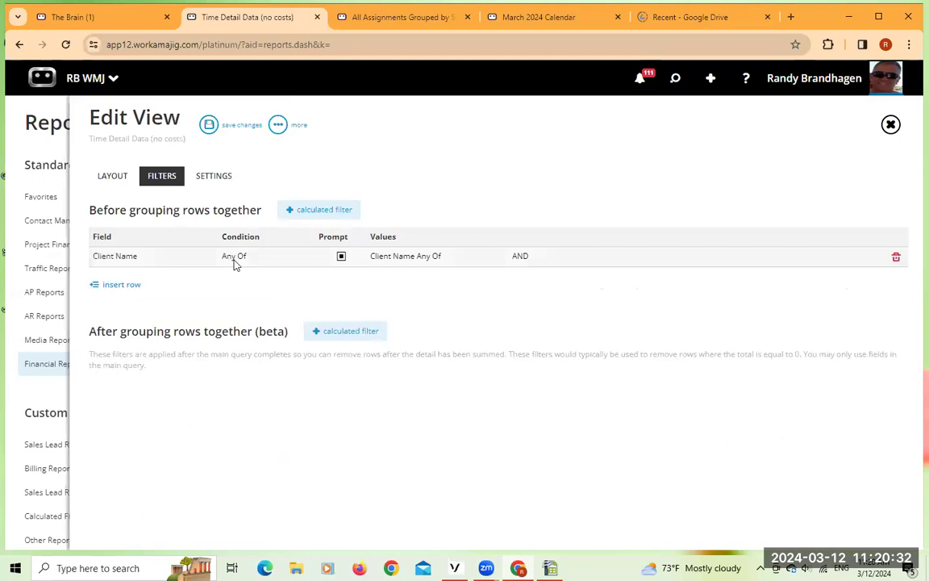
Insert a second before-grouping filter row and set its field to User Full Name
click(132, 284)
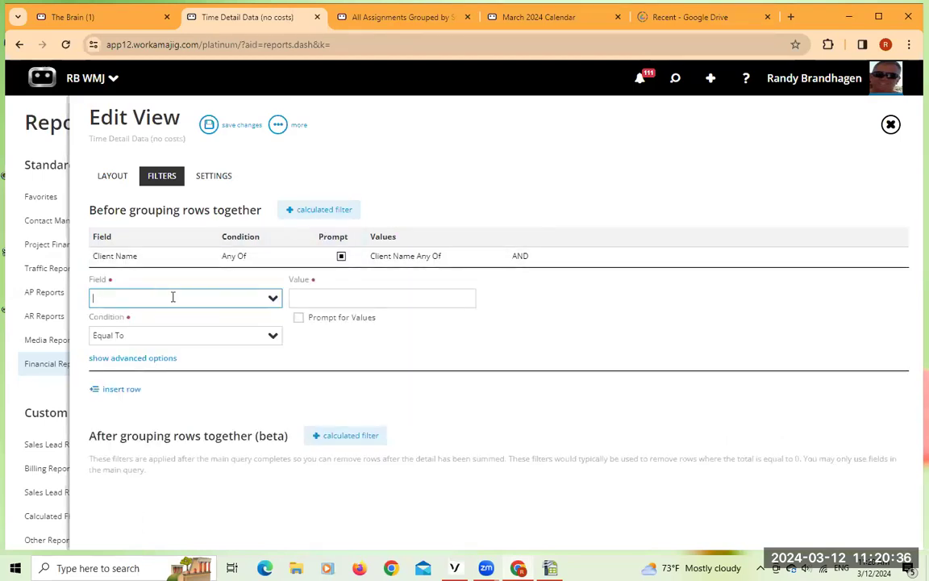
text(stat)
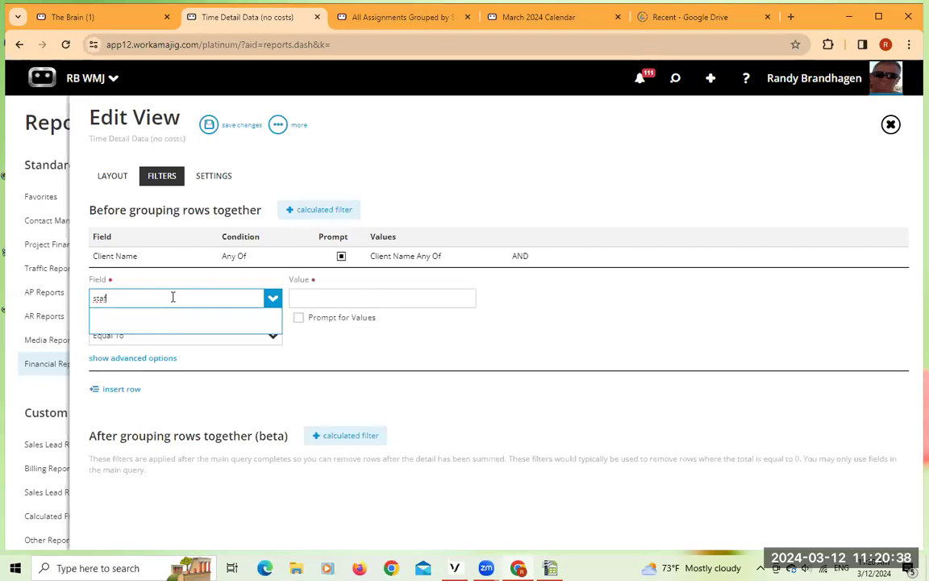
key(BackSpace)
key(BackSpace)
key(BackSpace)
key(BackSpace)
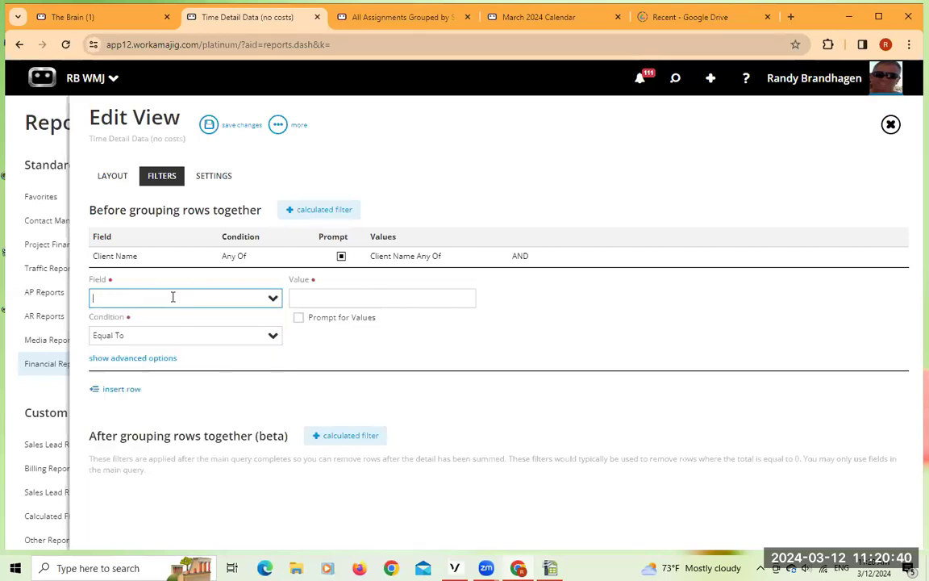
text(user)
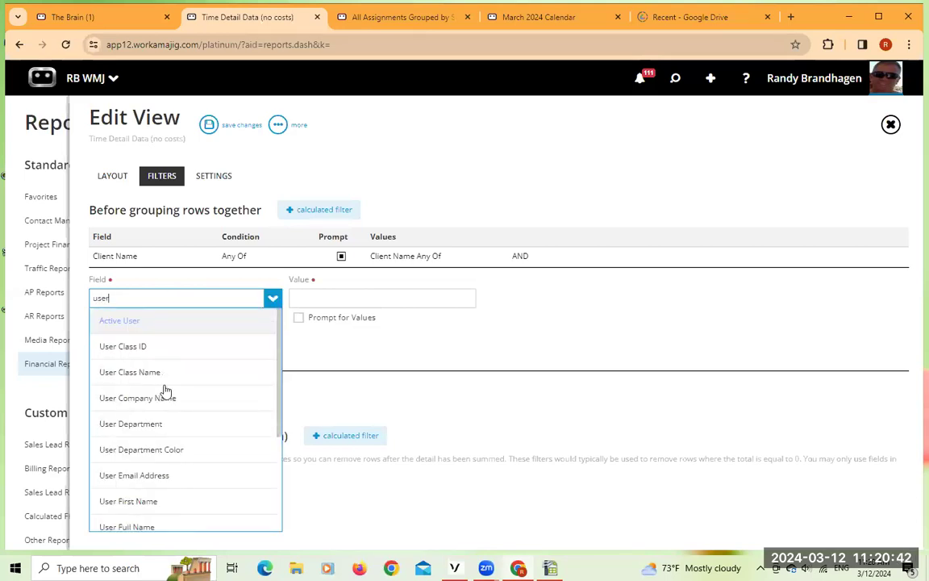
scroll(172, 426, down, 1)
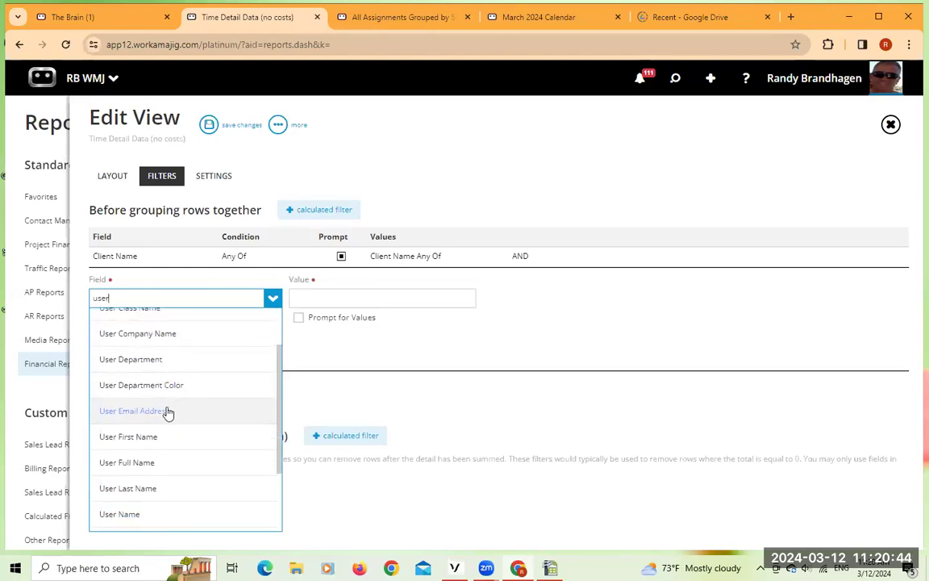
click(145, 462)
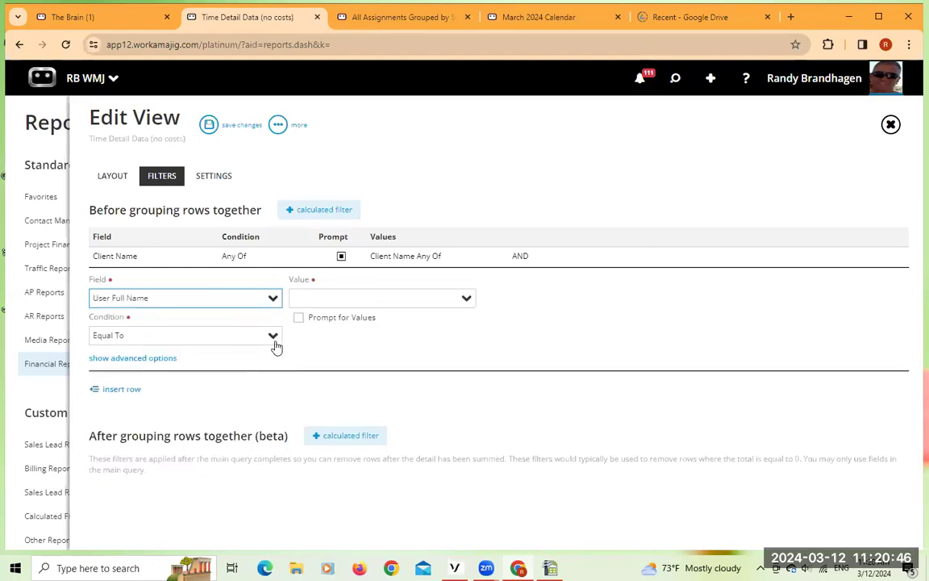
Set the User Full Name filter's condition to Any Of and make it prompt for values
click(273, 337)
scroll(212, 294, down, 3)
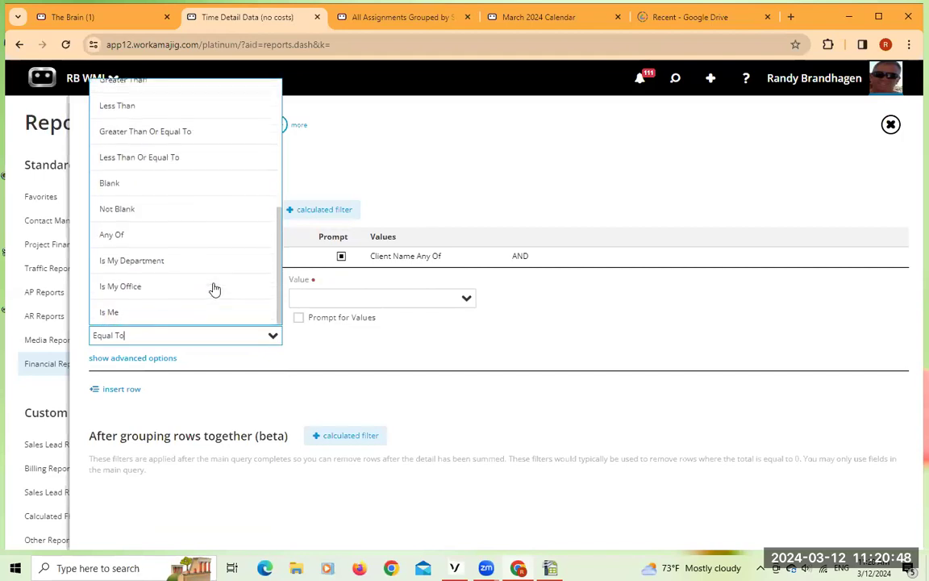
click(127, 237)
click(300, 320)
click(419, 163)
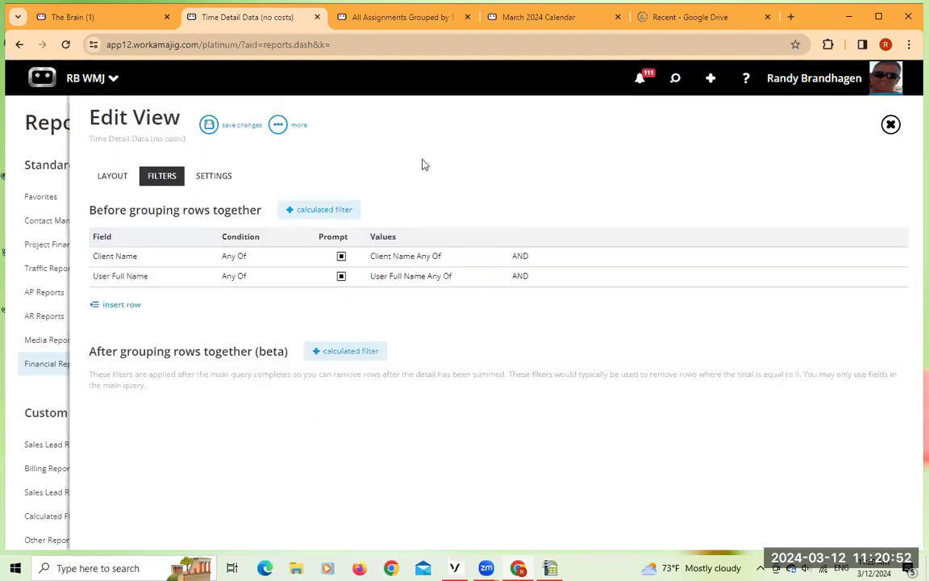
Rename the report to "March 2024 Reporting 101" in the view's settings, carrying the same text into its title
click(225, 181)
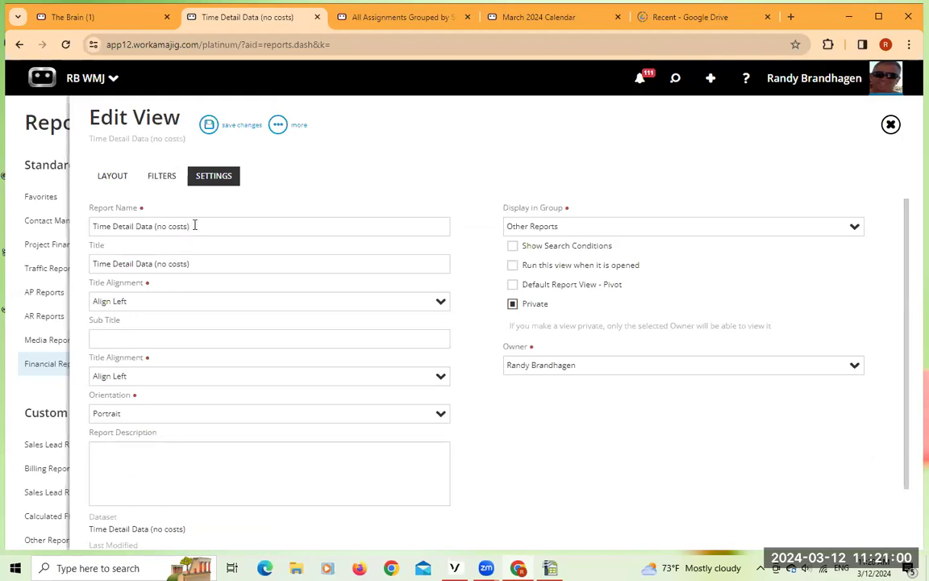
key(ctrl+a)
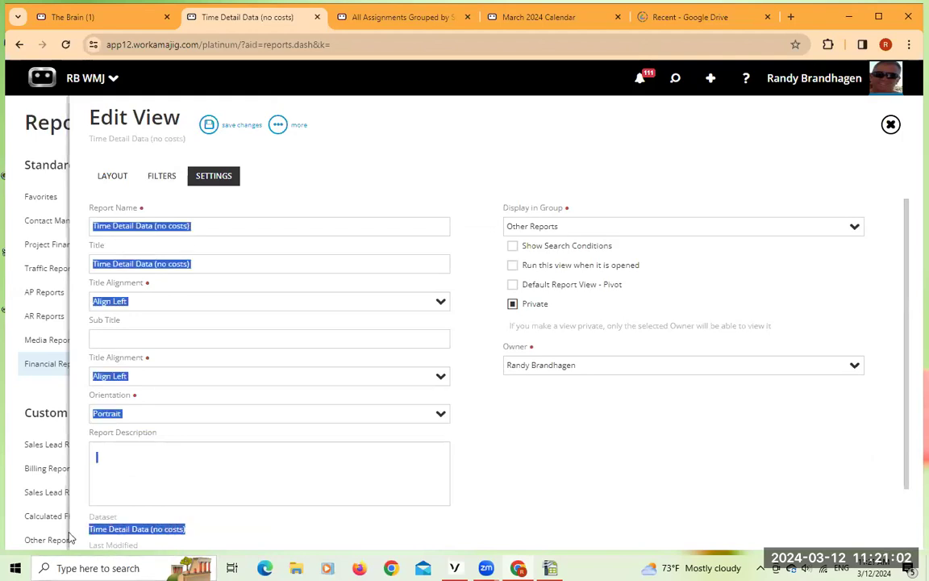
click(133, 528)
triple_click(133, 528)
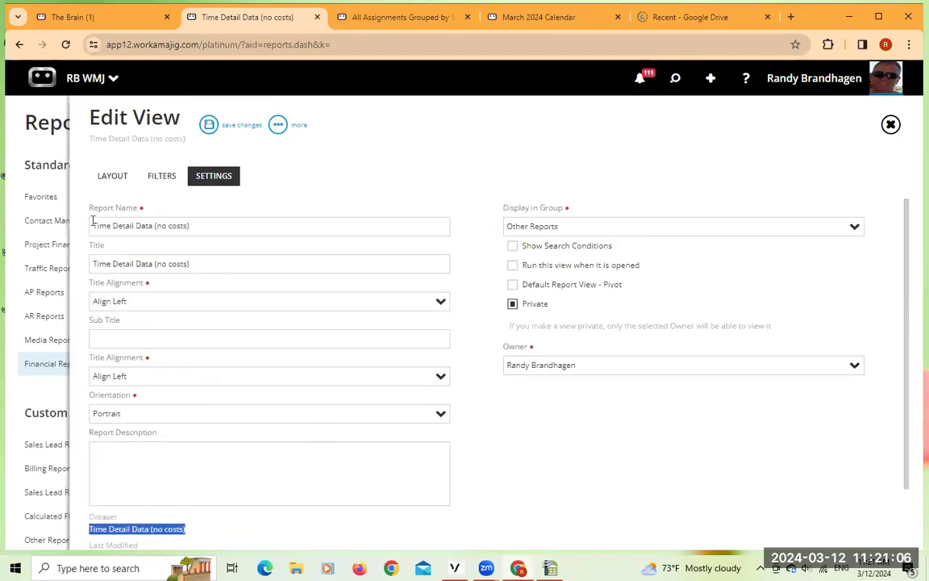
drag(194, 226, 87, 226)
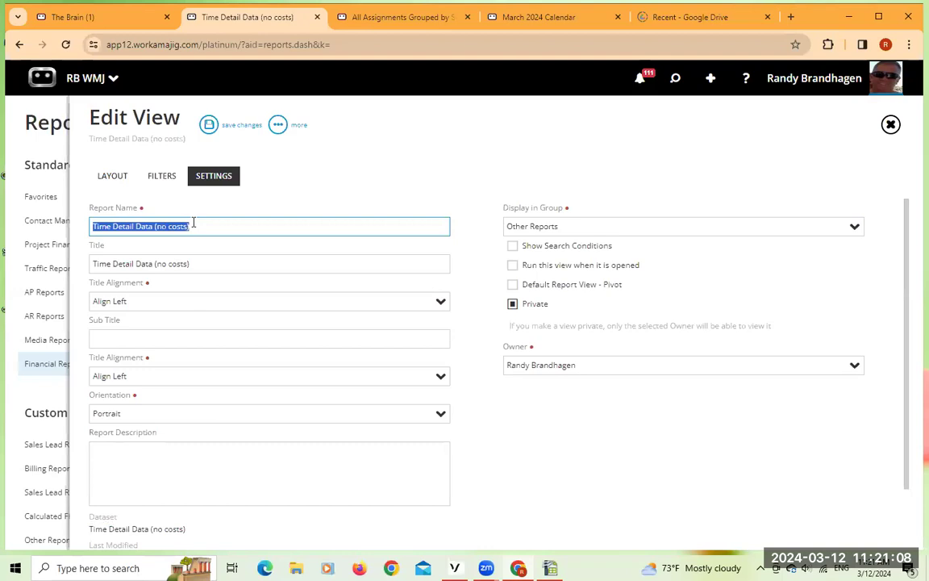
text(March 2024 Reporting 101)
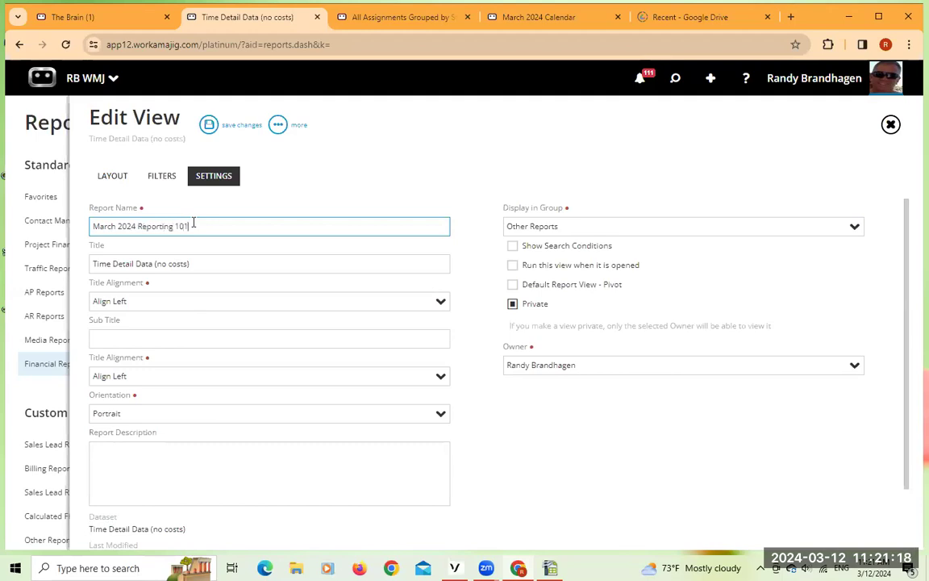
key(Tab)
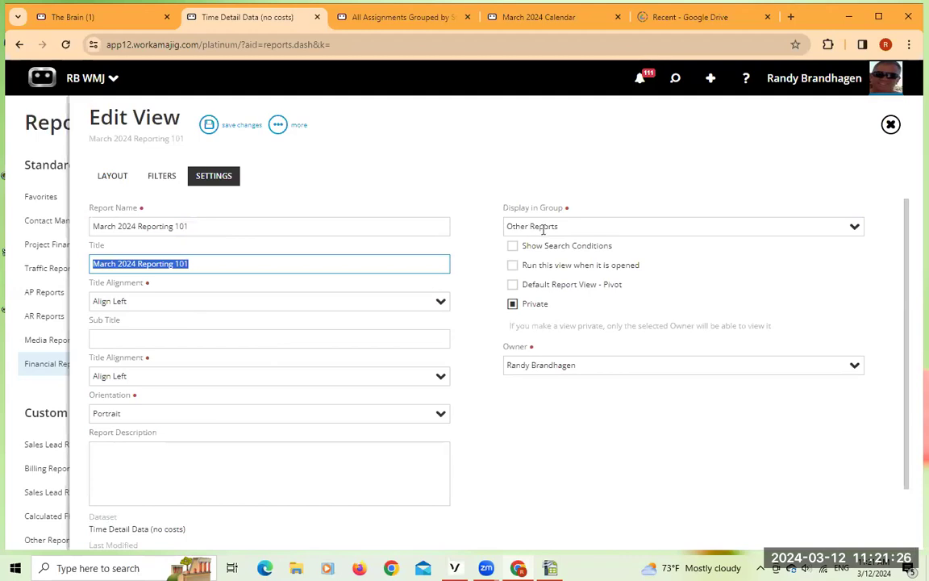
Look through the display group choices without changing the group, and turn off the view's Private setting
click(857, 229)
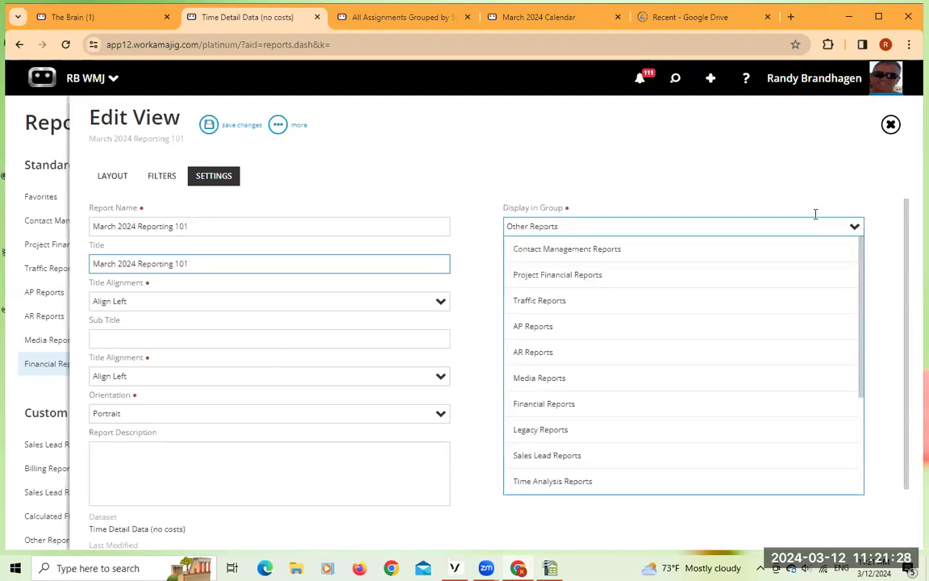
scroll(634, 400, down, 3)
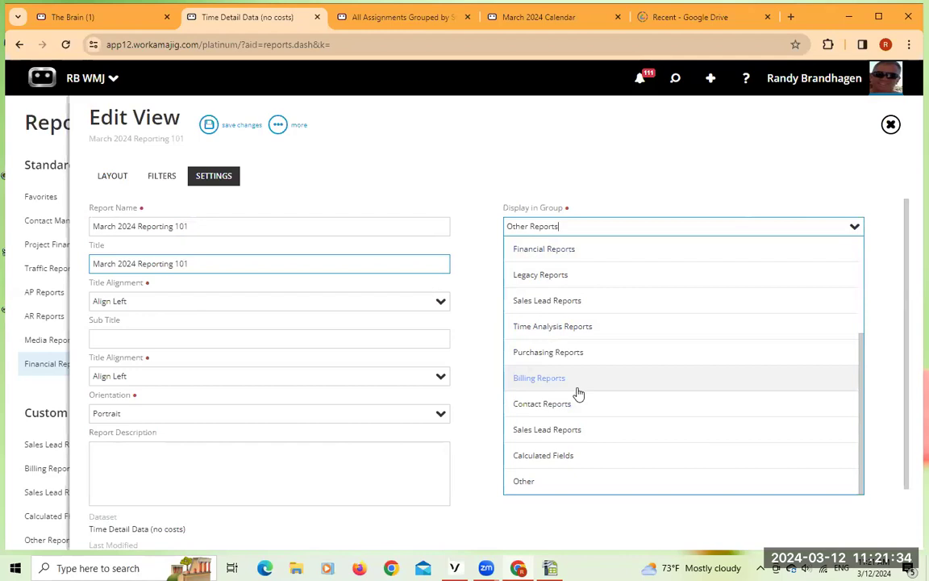
click(541, 143)
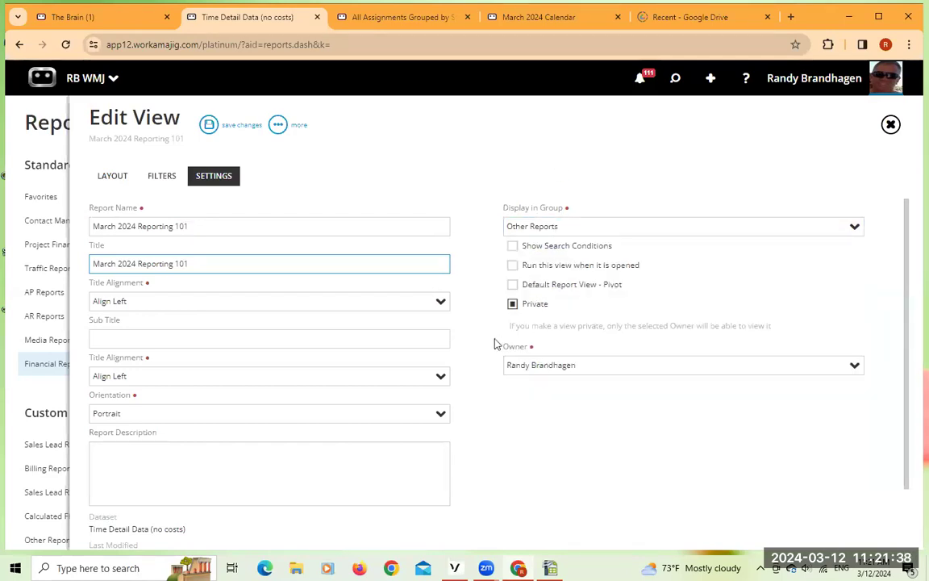
click(513, 305)
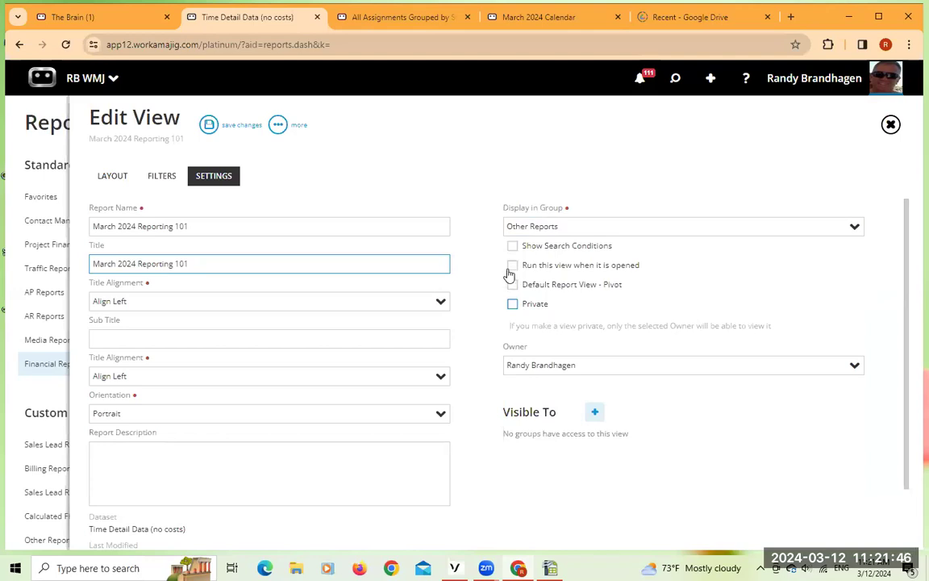
click(854, 367)
click(854, 367)
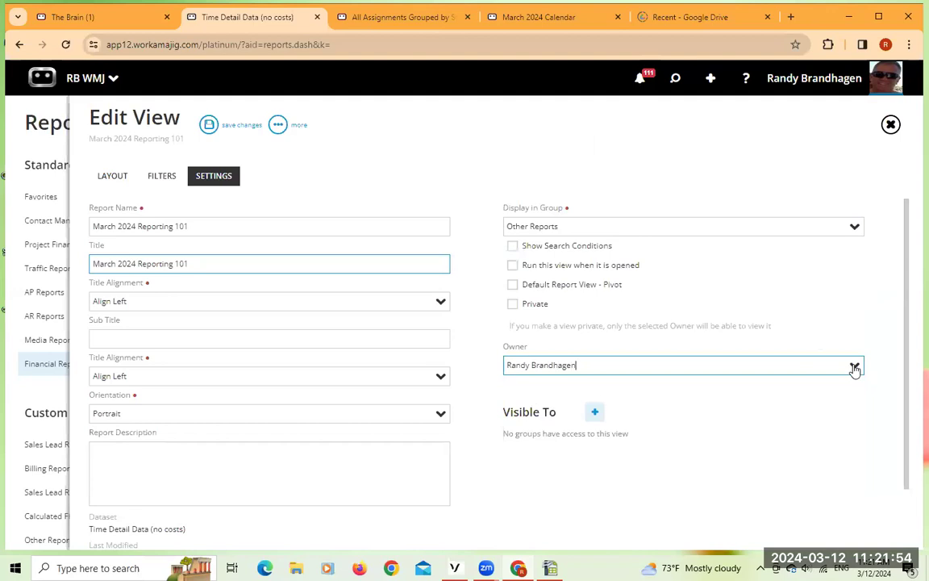
Make the view visible to all security groups except Clients, Customized for Client and Vendors/Freelancers, and save the view
click(594, 414)
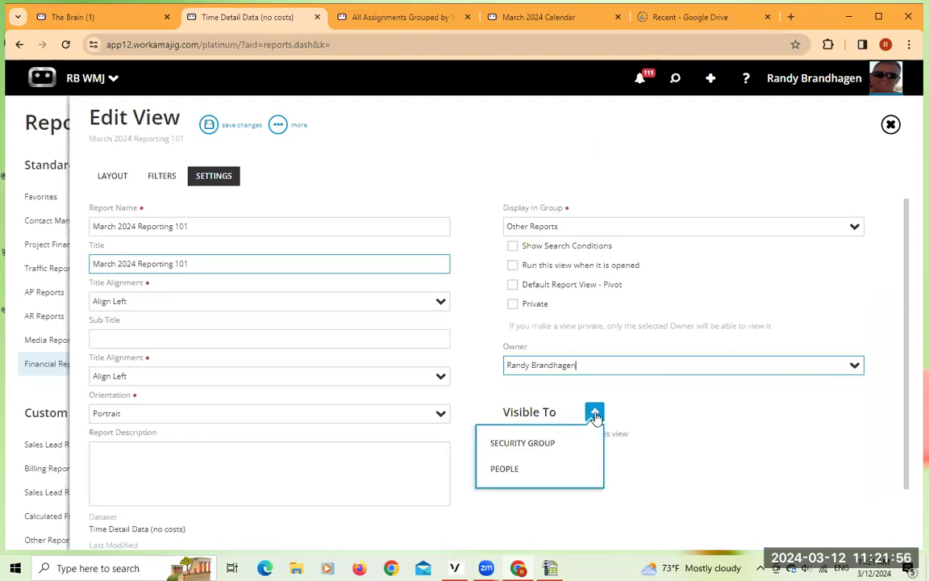
click(569, 440)
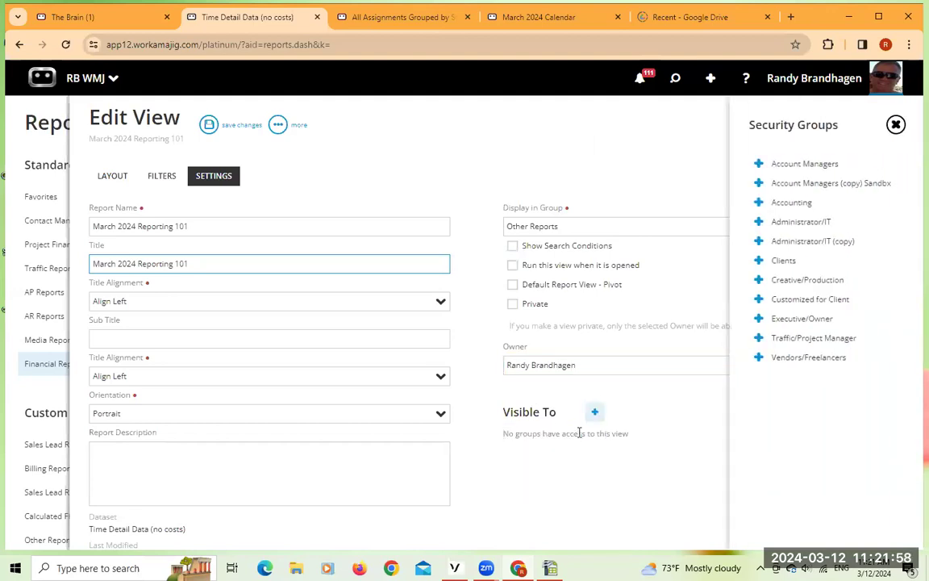
click(759, 165)
click(759, 165)
click(759, 164)
click(759, 165)
click(759, 165)
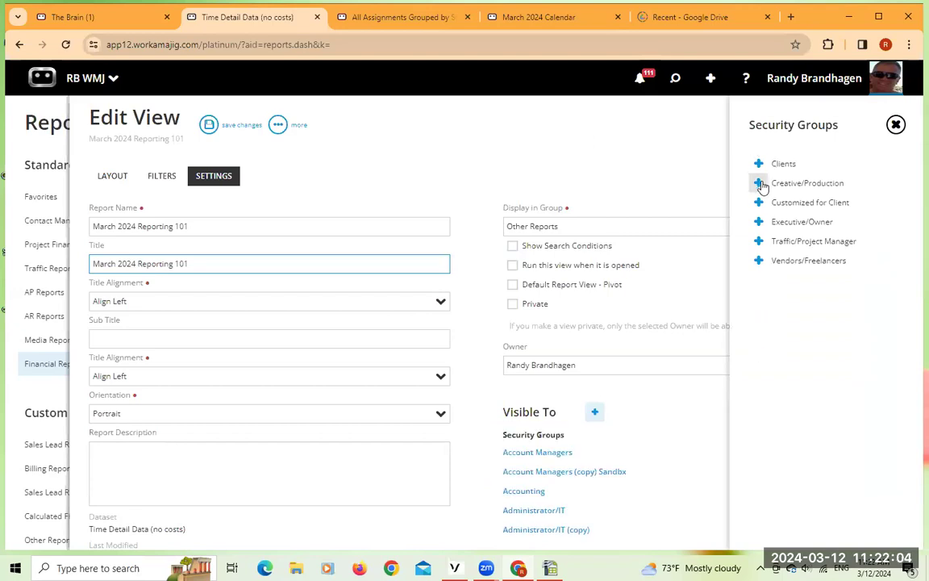
click(759, 183)
click(759, 202)
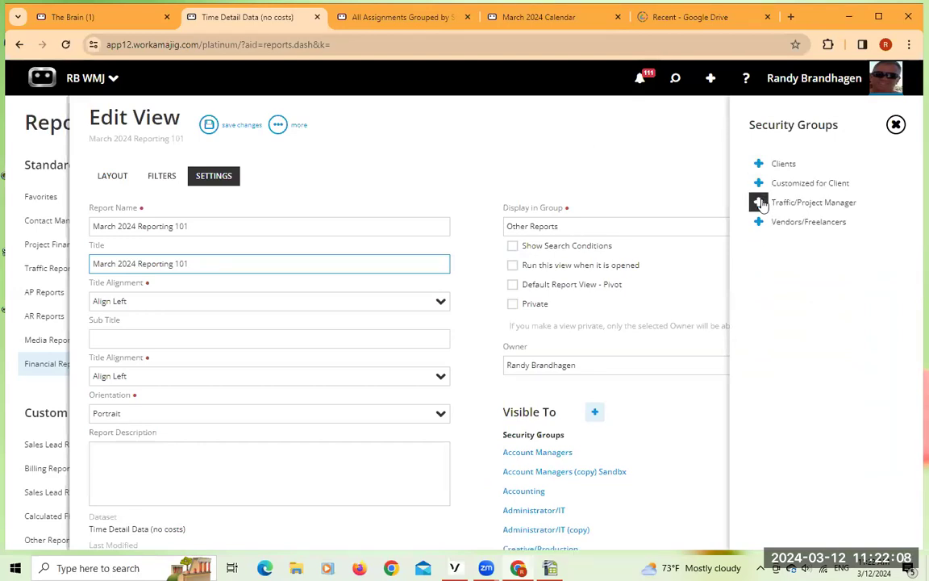
click(759, 203)
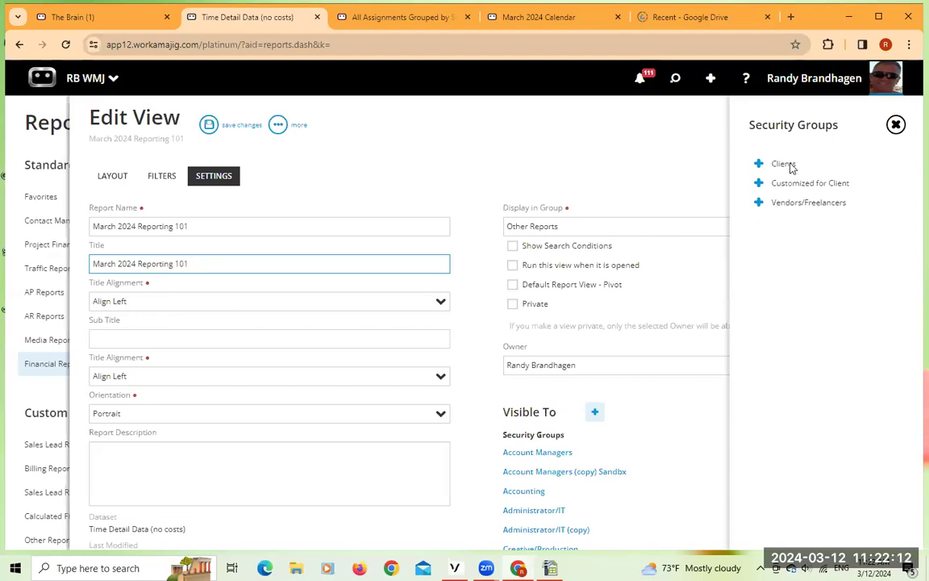
click(895, 124)
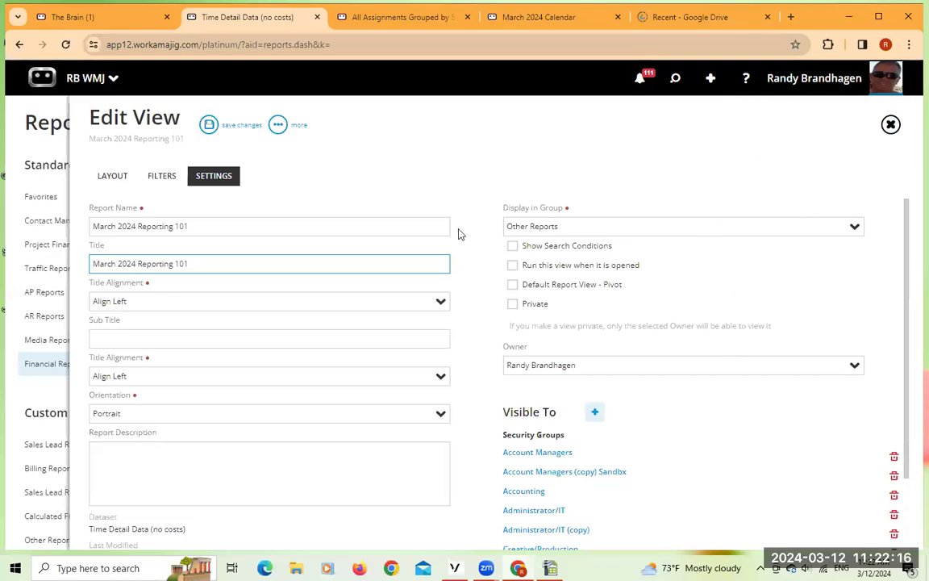
click(209, 127)
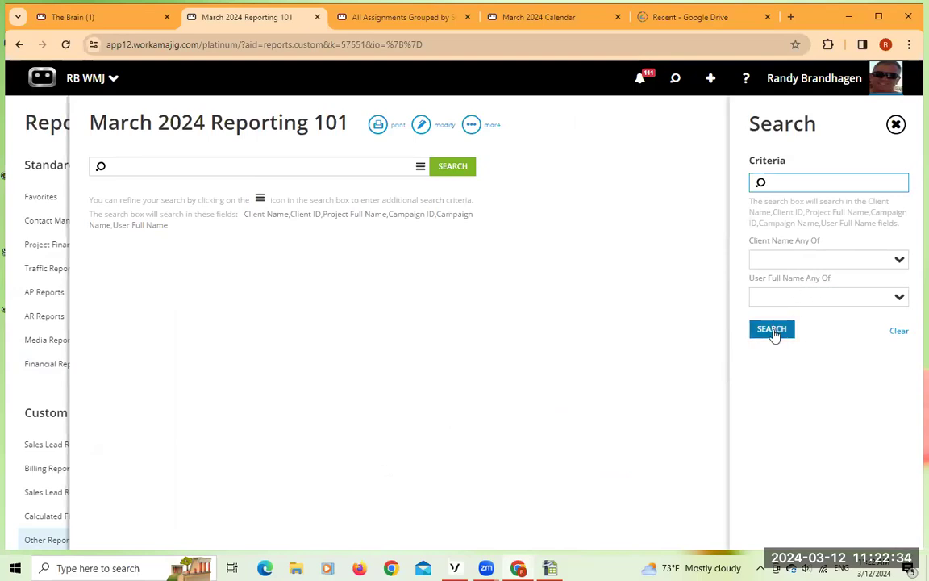
Modify the saved report's view by adding a before-grouping filter on Date Worked with the condition Between that prompts for values
click(421, 126)
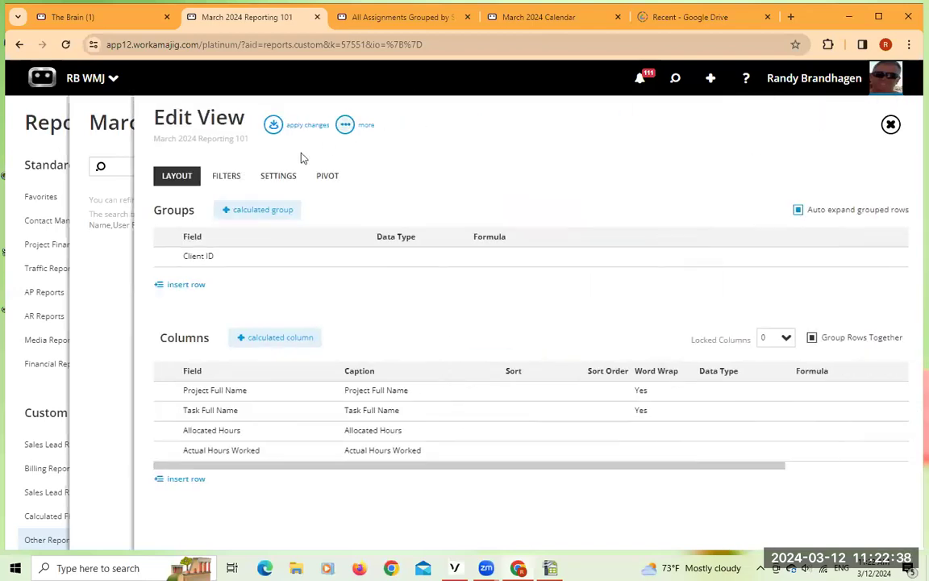
click(228, 176)
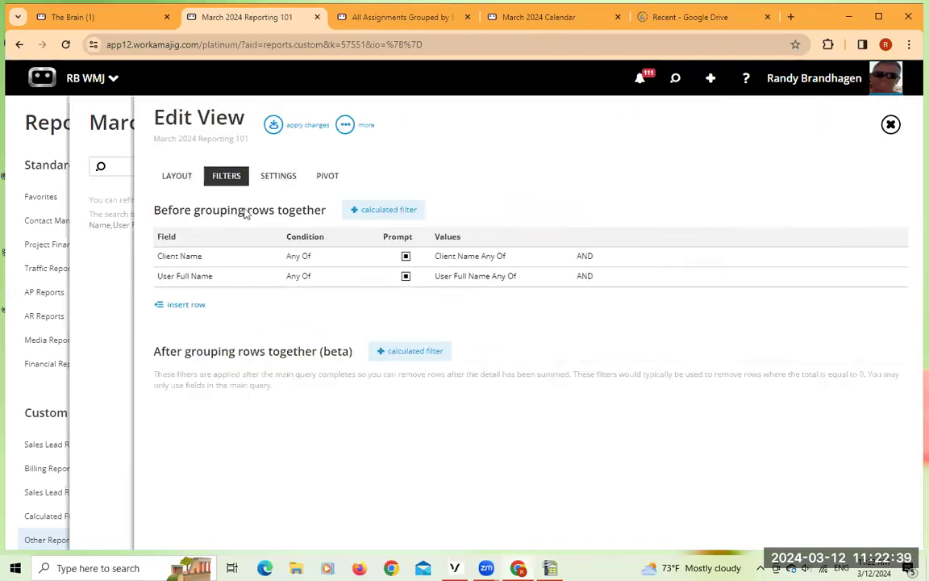
click(190, 307)
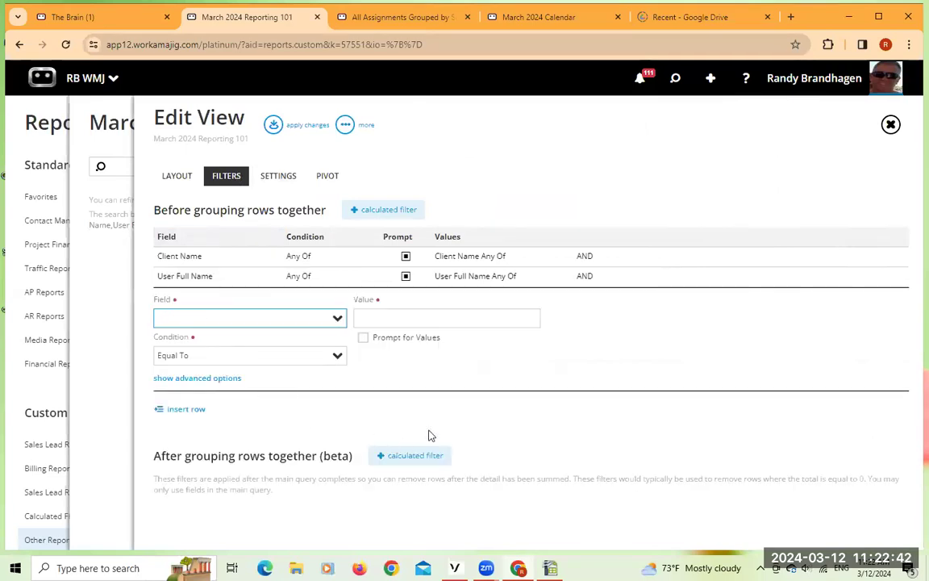
text(date)
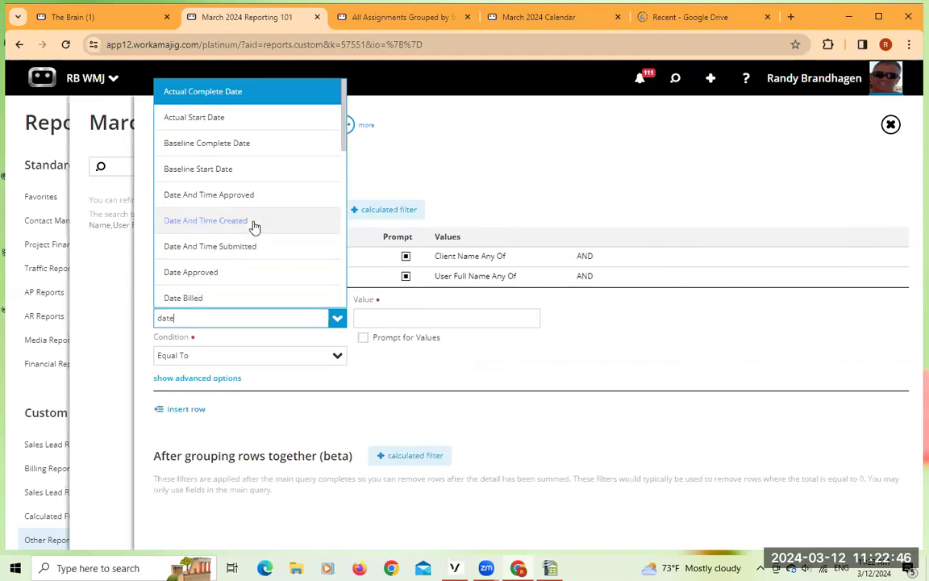
scroll(253, 228, down, 3)
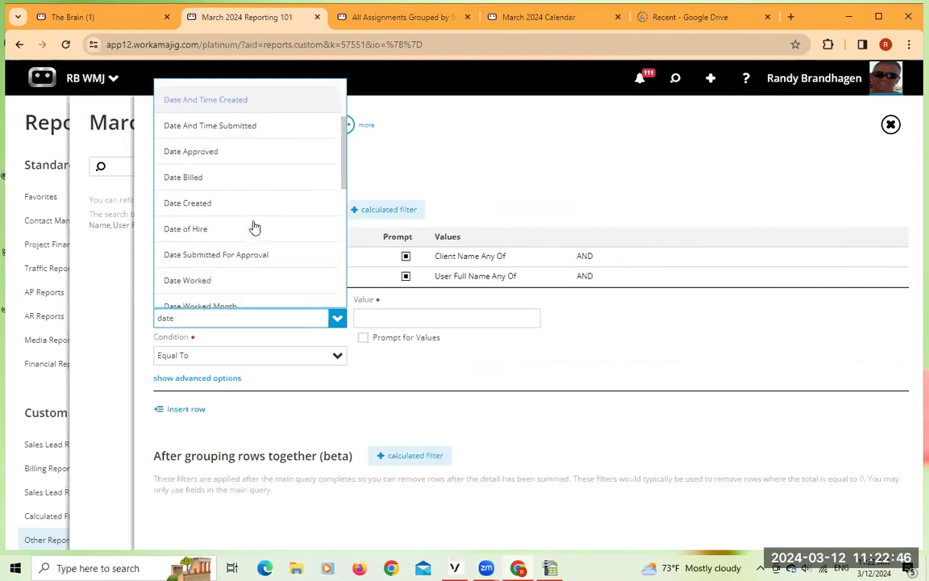
click(202, 209)
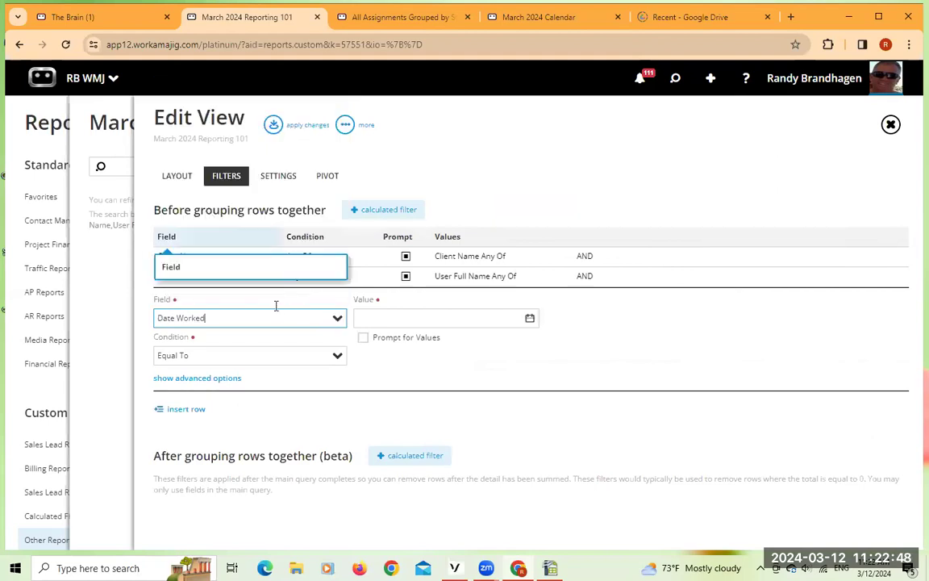
click(339, 357)
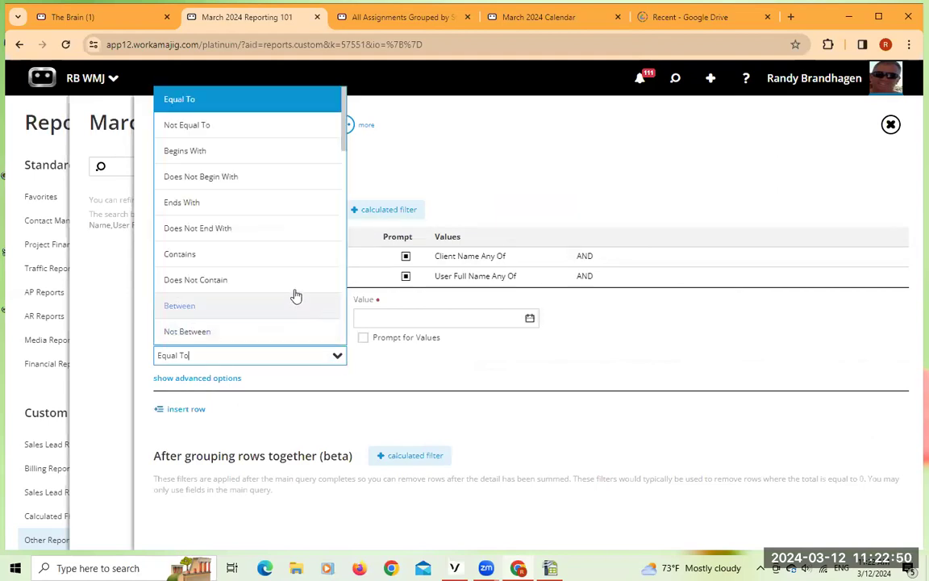
click(194, 307)
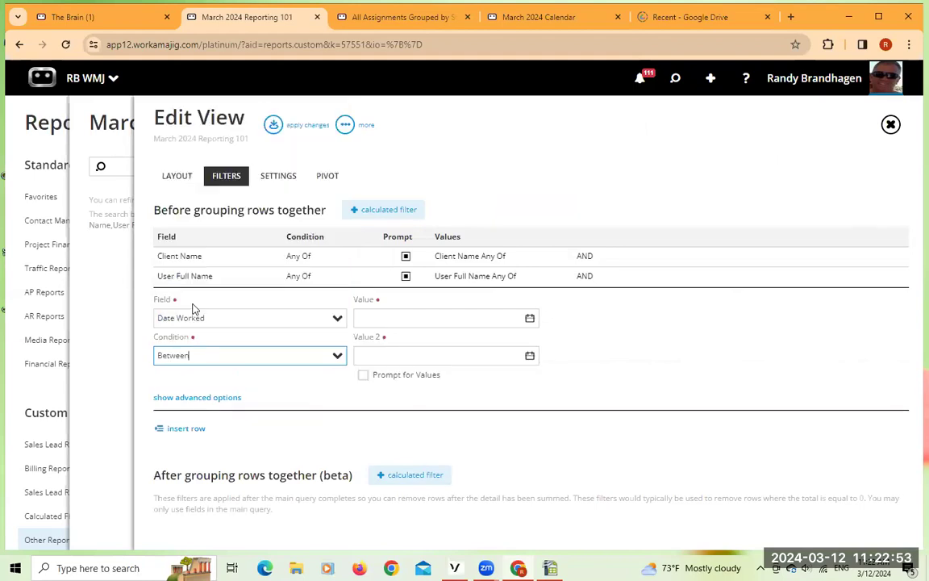
click(364, 376)
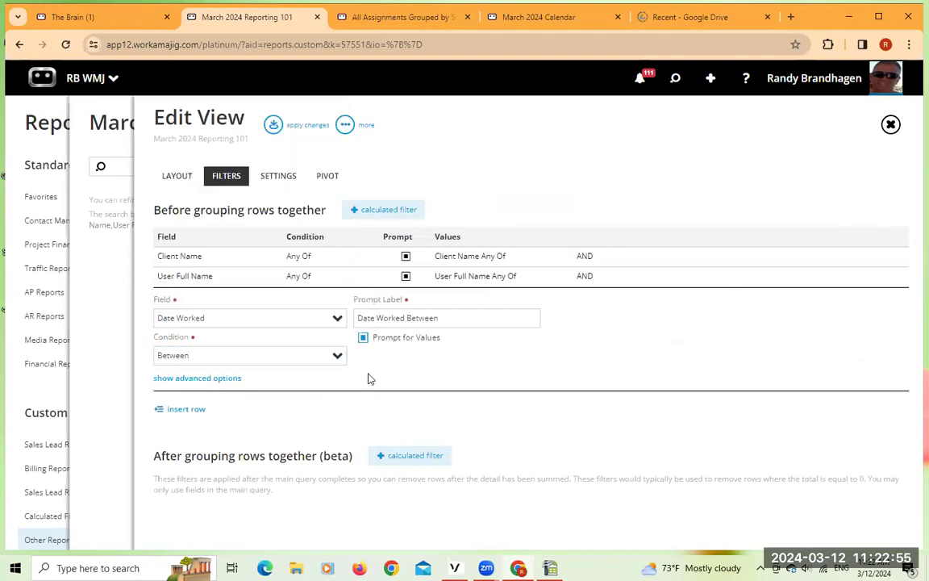
Apply the new Date Worked filter to the report's view and save the view
click(274, 126)
click(473, 126)
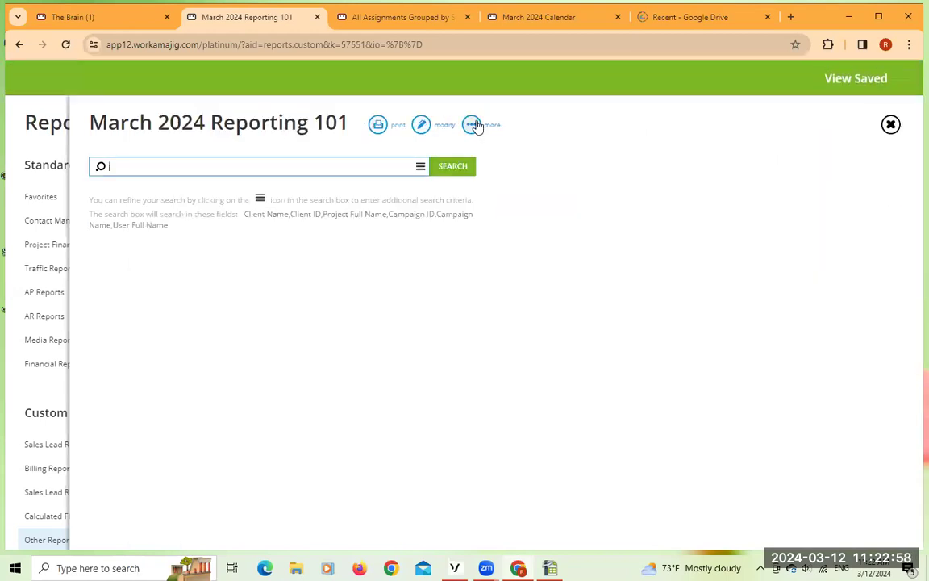
Search the report for Date Worked between 1/1/2024 and 3/12/2024 using the additional search criteria
click(418, 172)
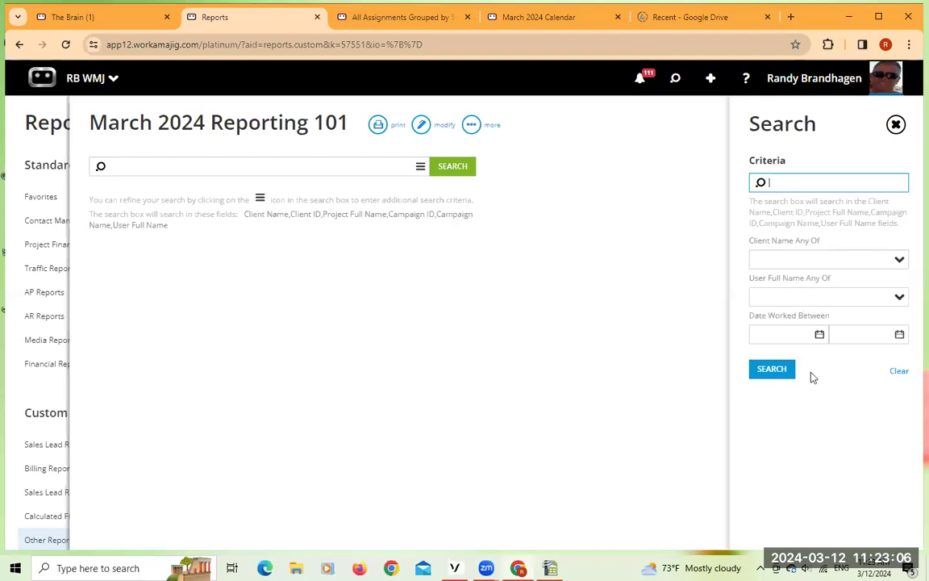
click(819, 333)
click(687, 360)
click(687, 360)
click(710, 395)
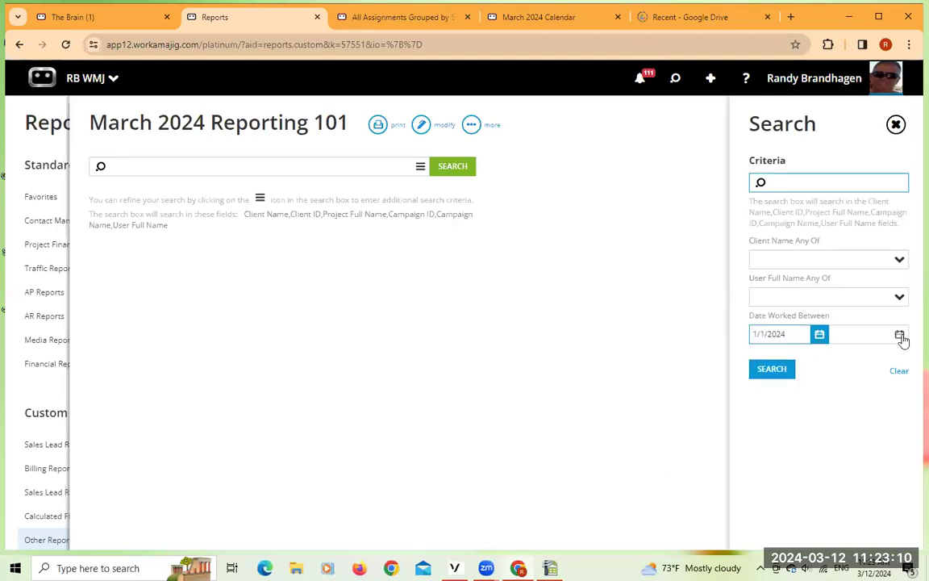
click(899, 334)
click(810, 425)
click(771, 371)
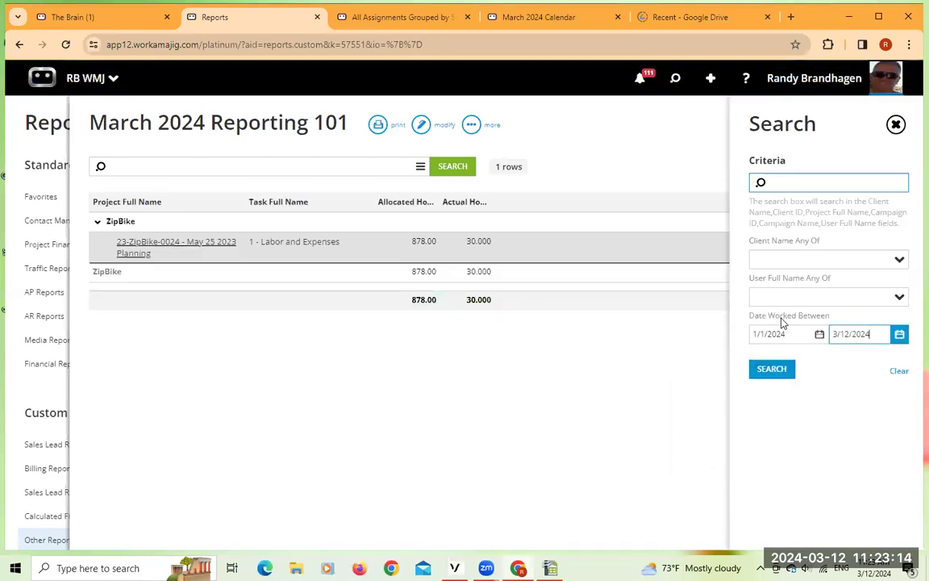
Set the start of the Date Worked range to 1/1/2023
click(820, 334)
click(690, 363)
click(691, 363)
click(690, 363)
click(692, 363)
click(694, 363)
click(695, 362)
click(696, 362)
click(696, 362)
click(696, 362)
click(696, 362)
click(696, 362)
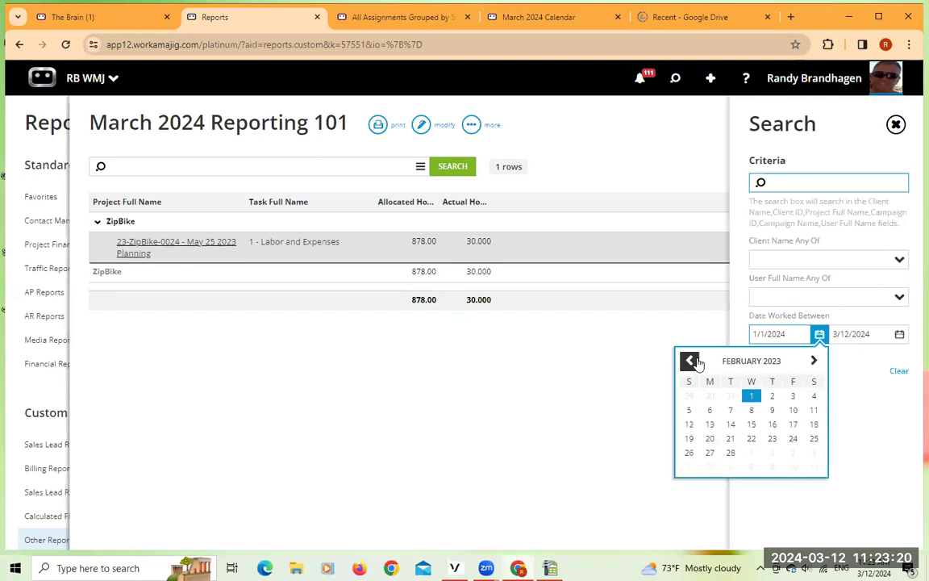
click(693, 361)
click(688, 409)
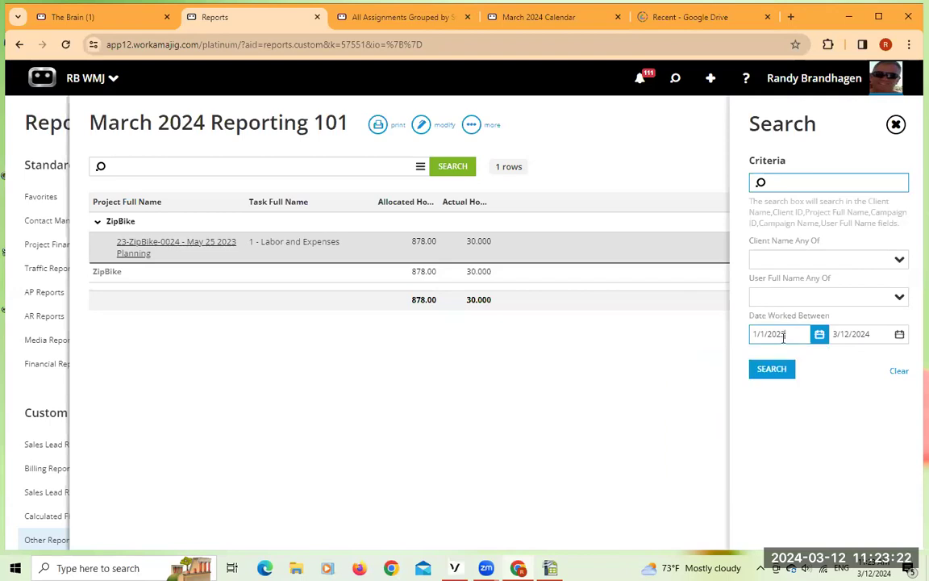
Set the end of the Date Worked range to 12/31/2023, run the search and close the search criteria
click(899, 334)
click(769, 360)
click(769, 360)
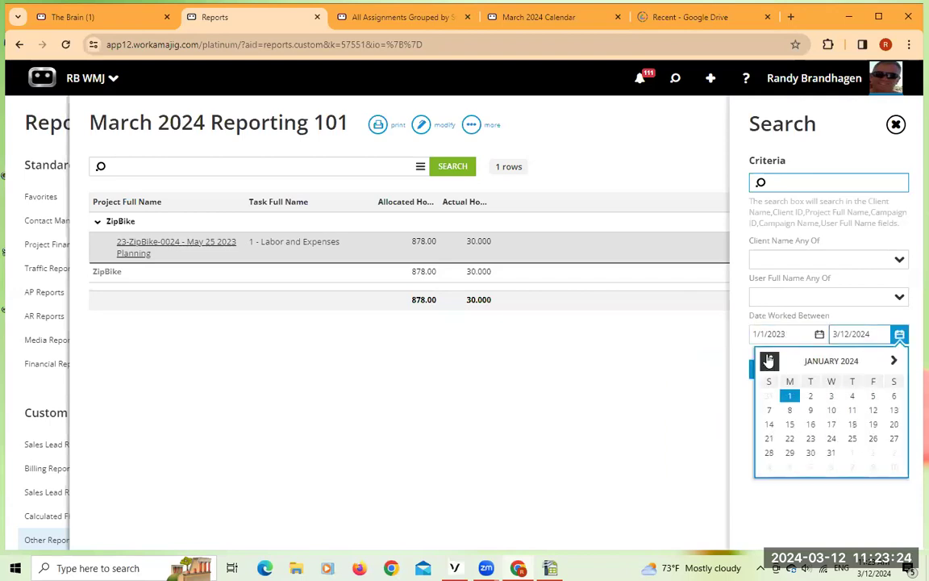
click(769, 361)
click(769, 467)
click(782, 373)
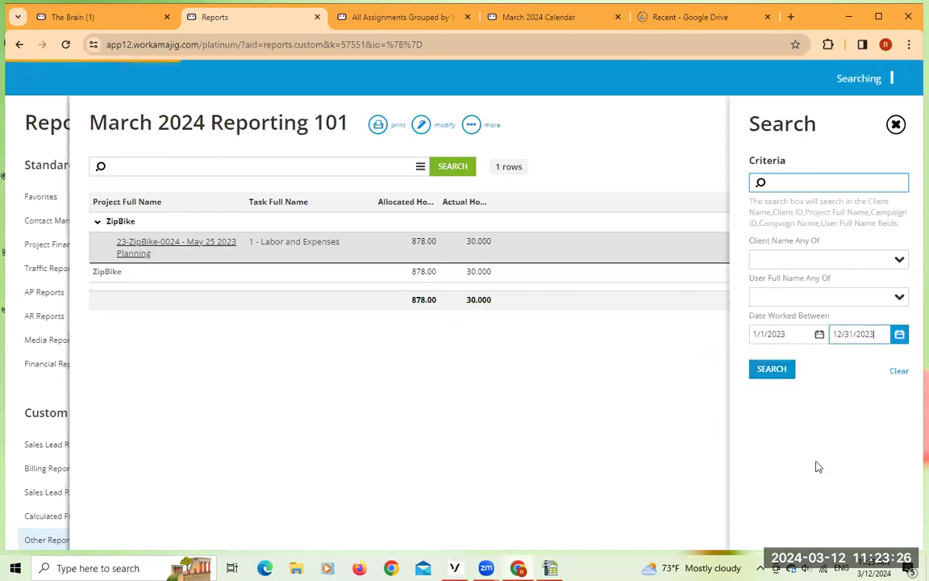
click(895, 125)
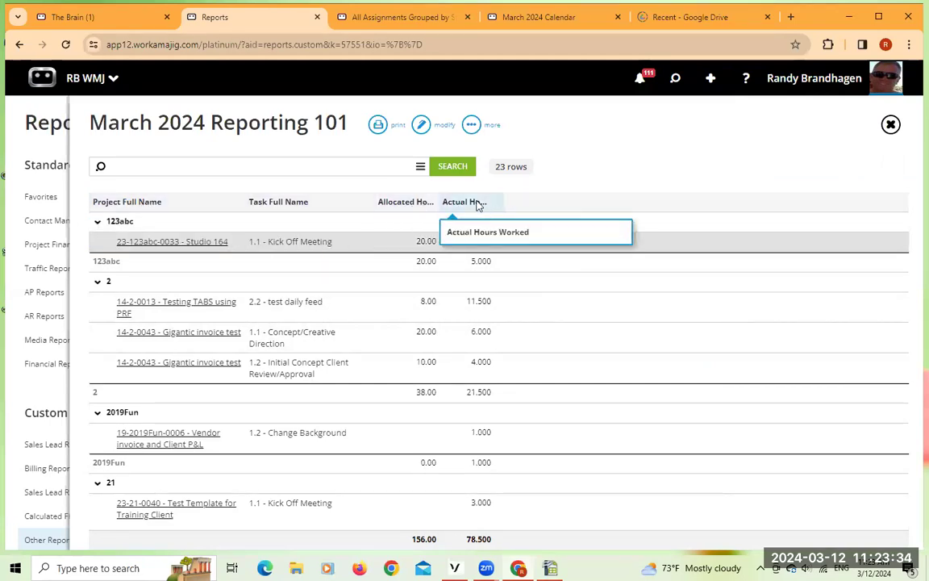
Widen the Actual Hours Worked and Allocated Hours columns to show their full captions, and look through the results grouped by client
drag(498, 201, 568, 205)
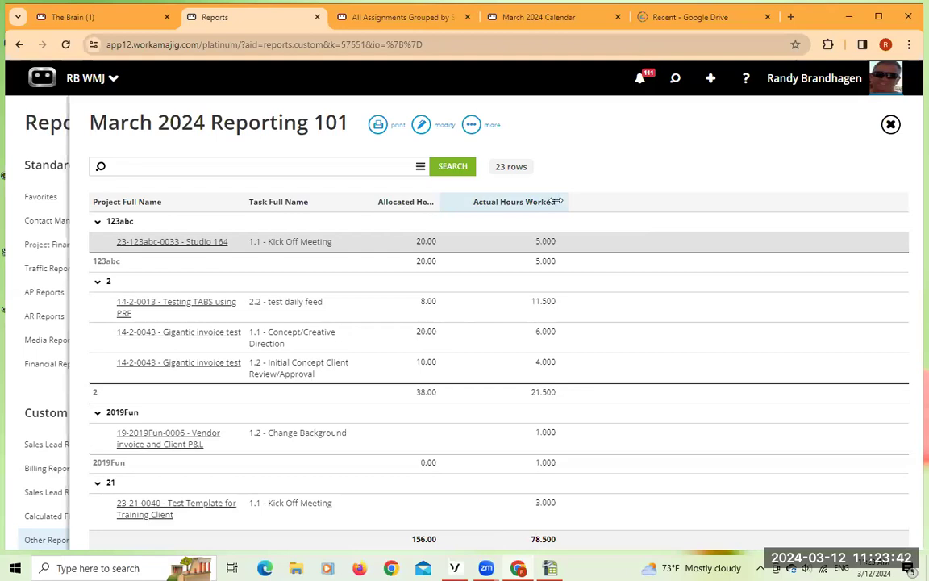
drag(435, 202, 500, 202)
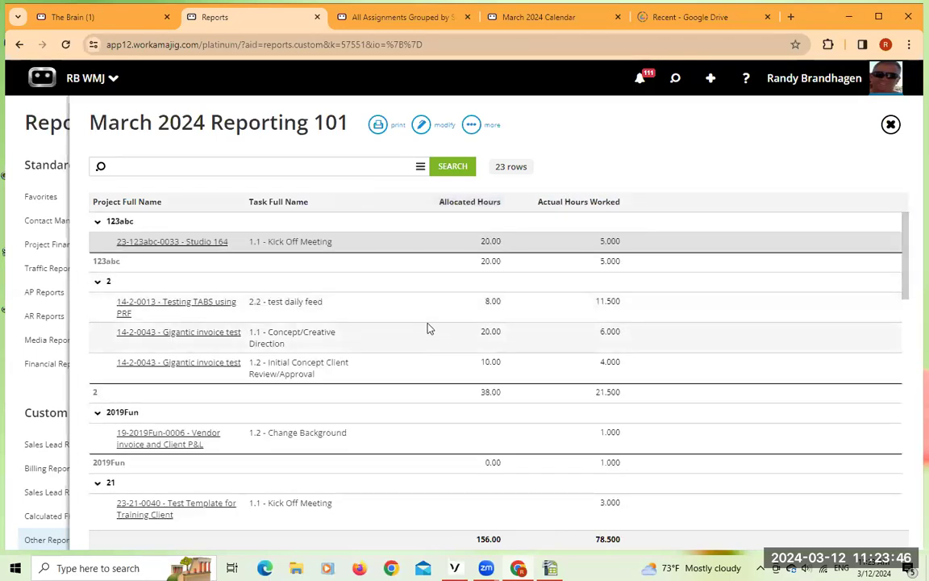
scroll(379, 314, down, 2)
scroll(369, 291, up, 2)
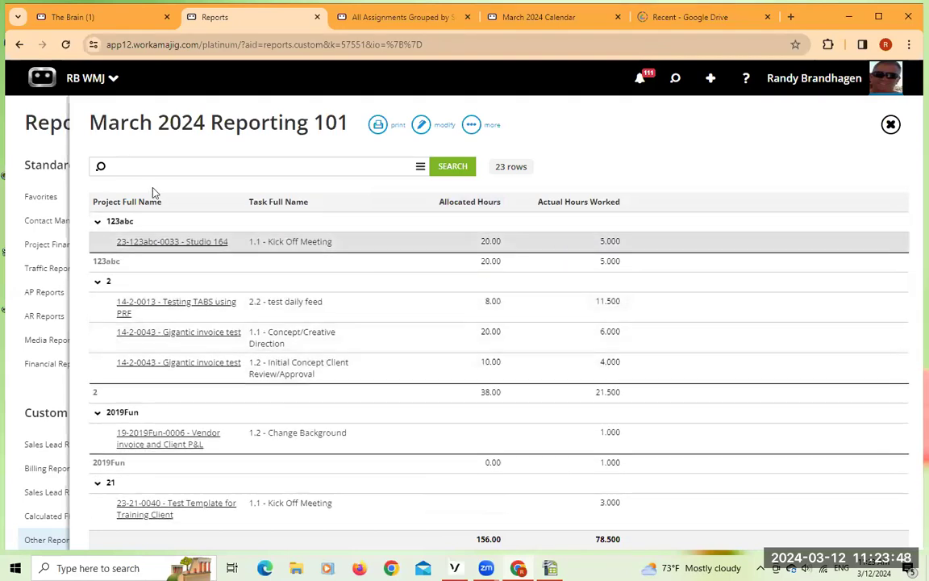
scroll(161, 315, down, 2)
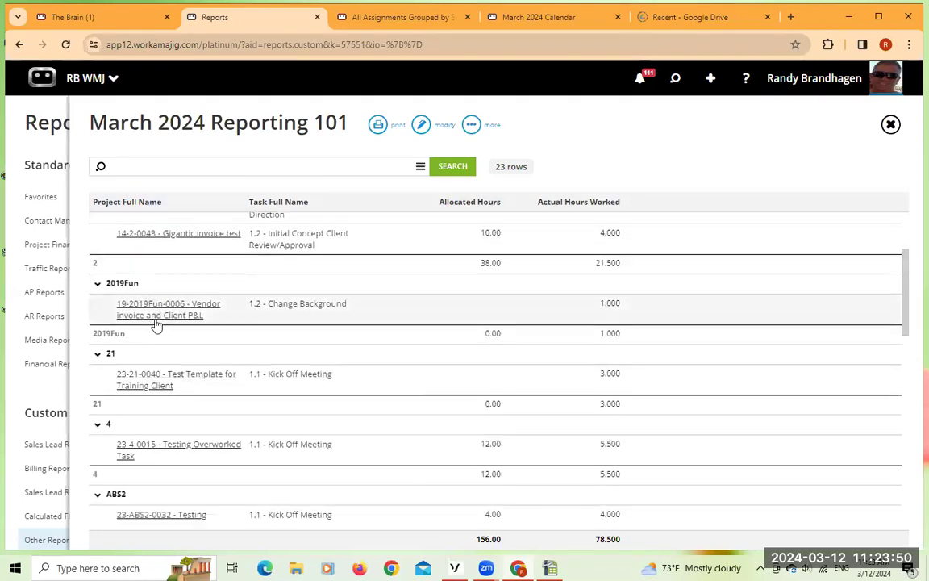
scroll(161, 339, down, 1)
scroll(153, 387, down, 2)
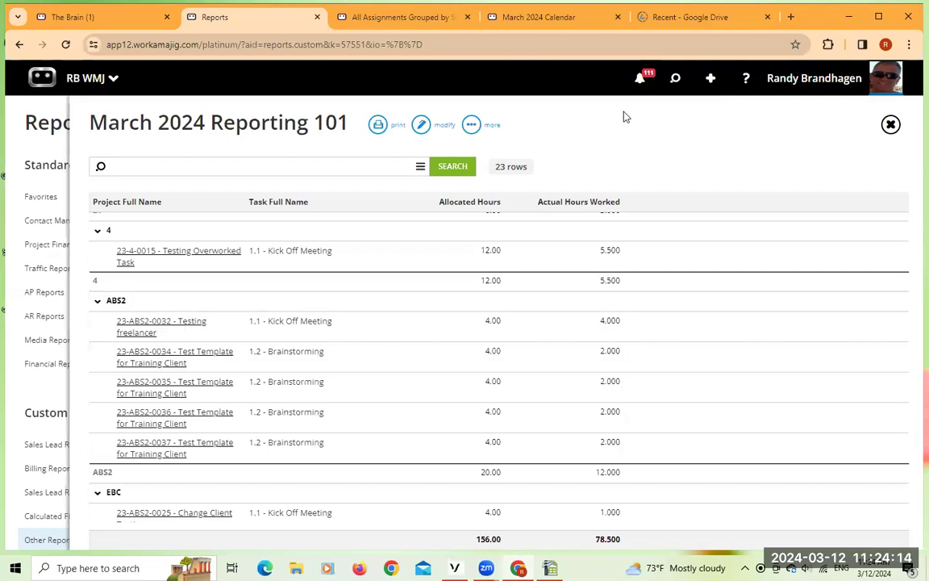
Reopen the report's view for editing, apply its existing layout and save the view
click(421, 124)
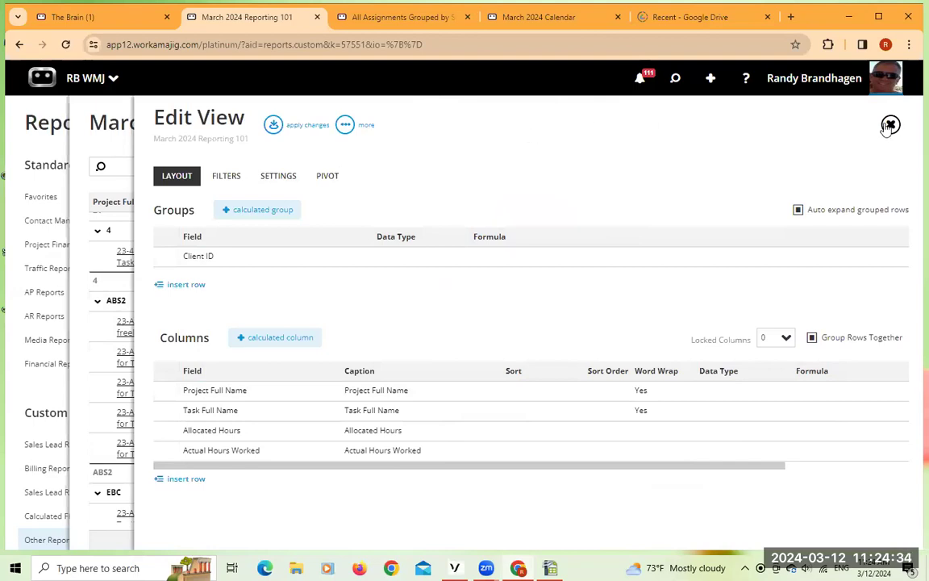
click(274, 124)
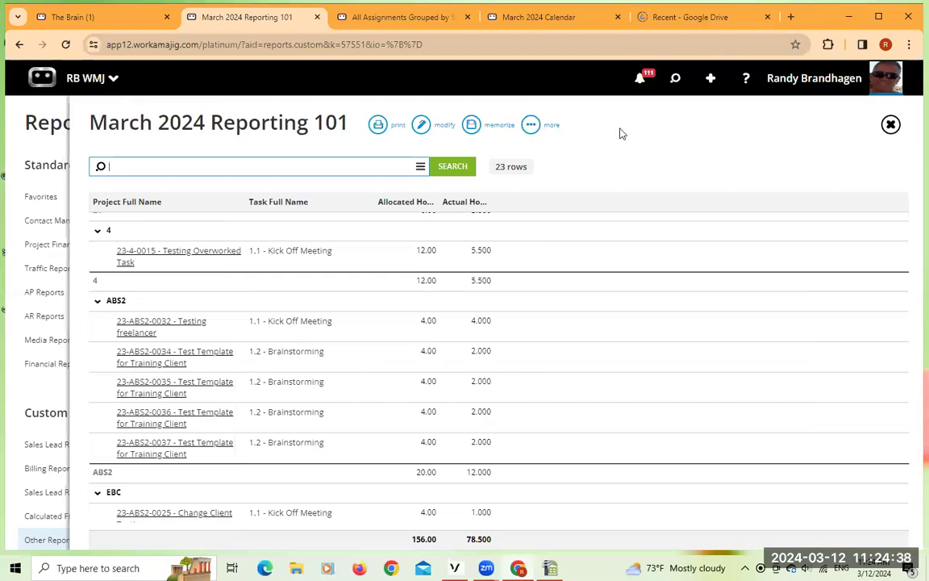
click(471, 126)
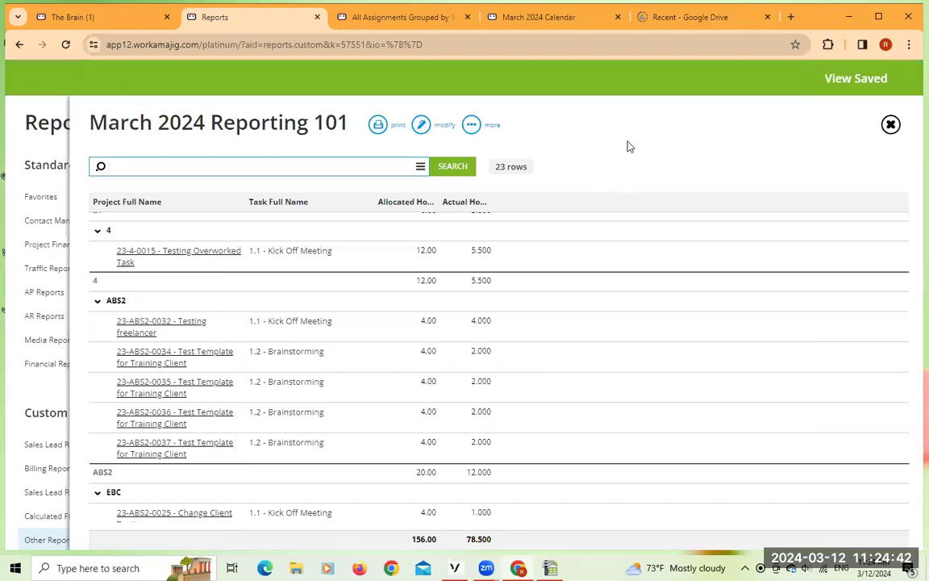
Check which schedules already exist for the report and return to its results
click(471, 125)
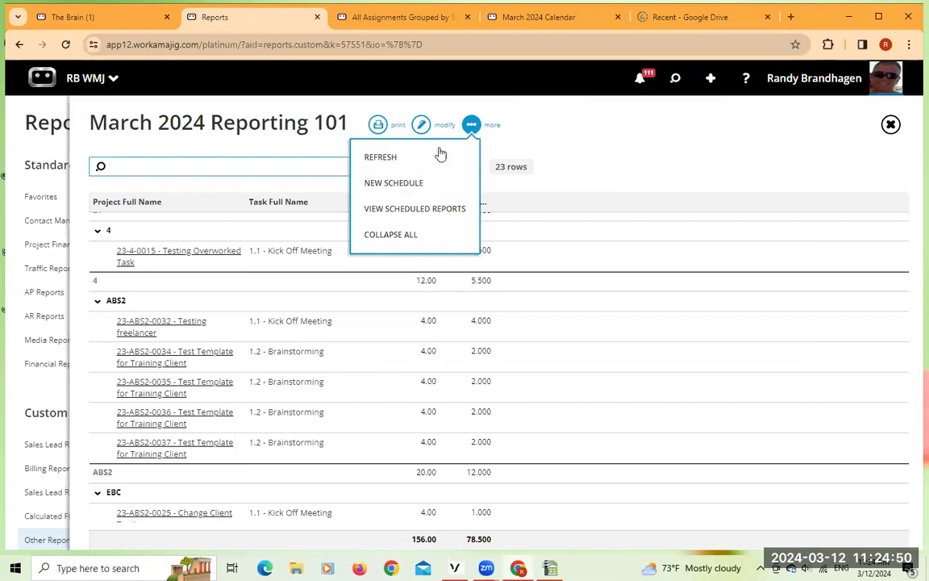
click(419, 209)
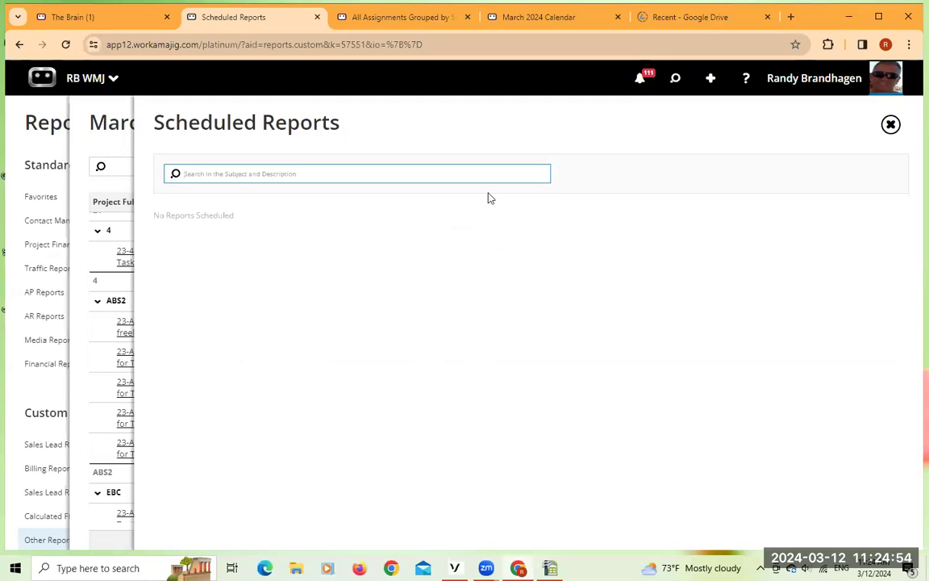
click(890, 124)
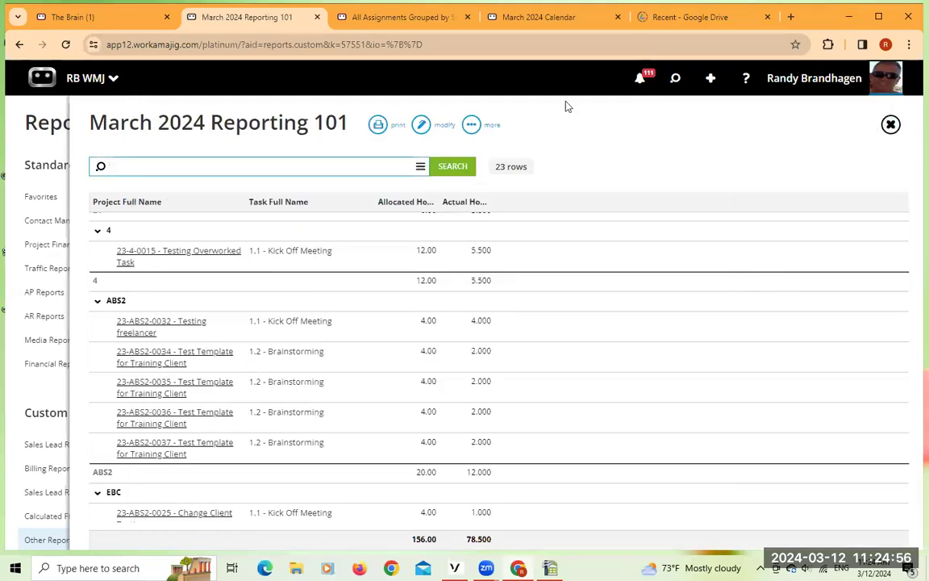
Create a new schedule for the report and open the schedule details for editing
click(471, 125)
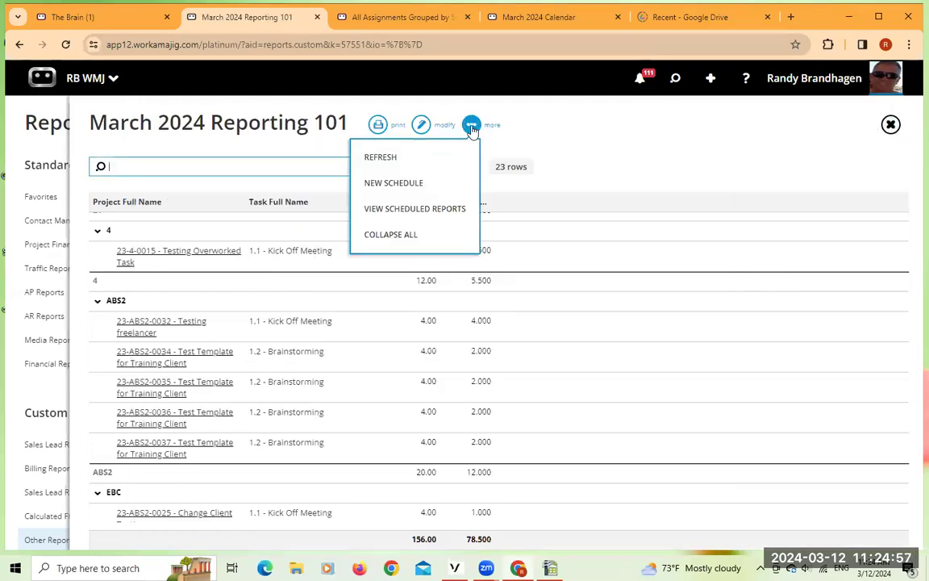
click(395, 183)
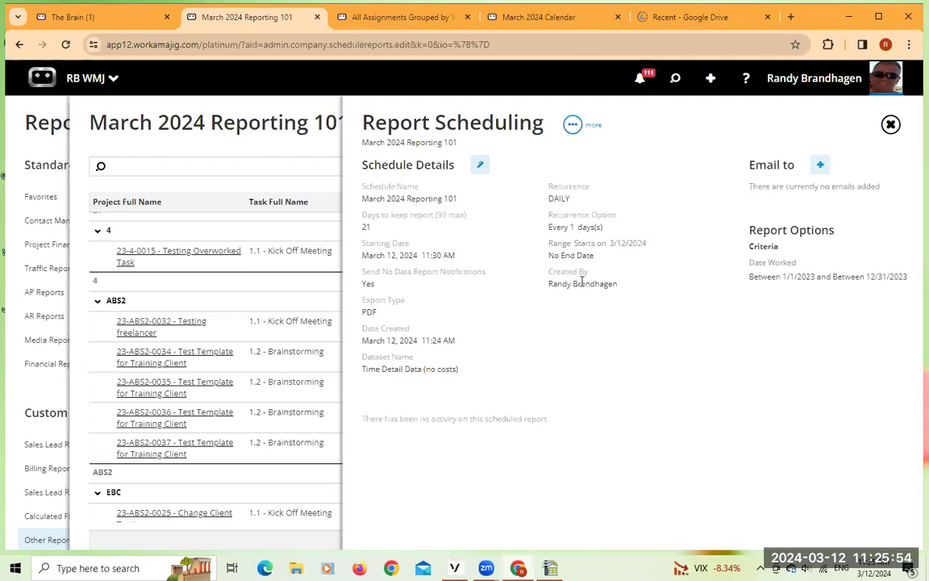
click(479, 165)
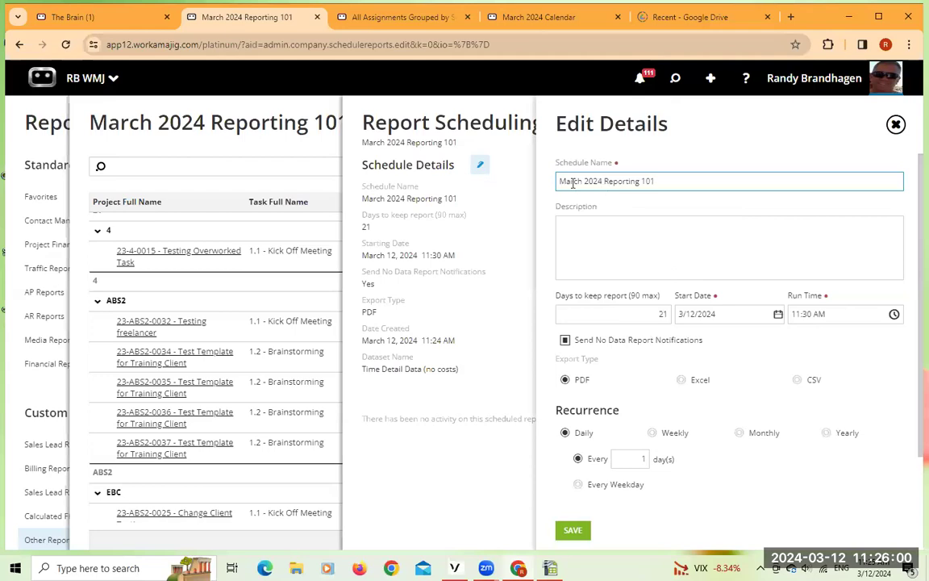
Try the Every Weekday, End After and End By options, restore Daily every 1 day with No End Date, and save the schedule details
click(643, 222)
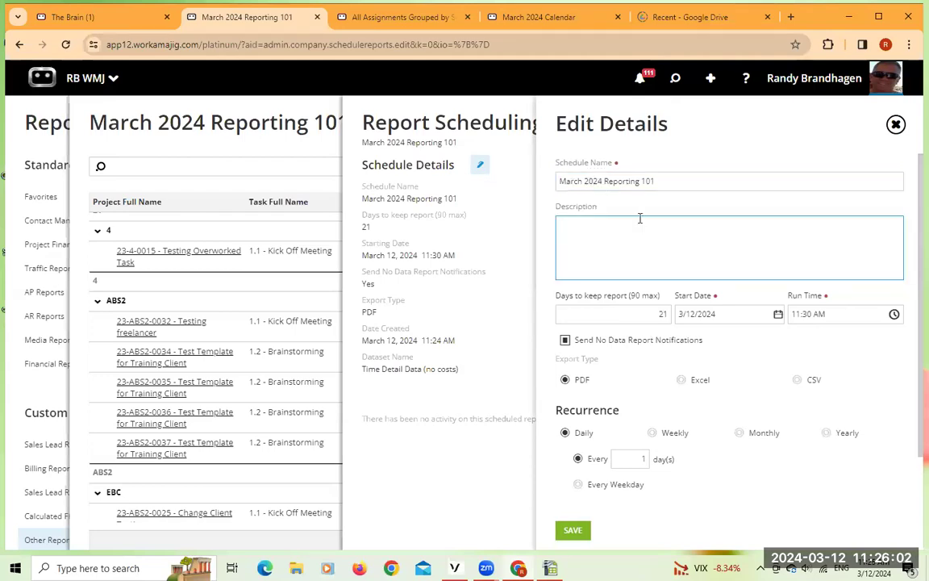
scroll(649, 241, down, 2)
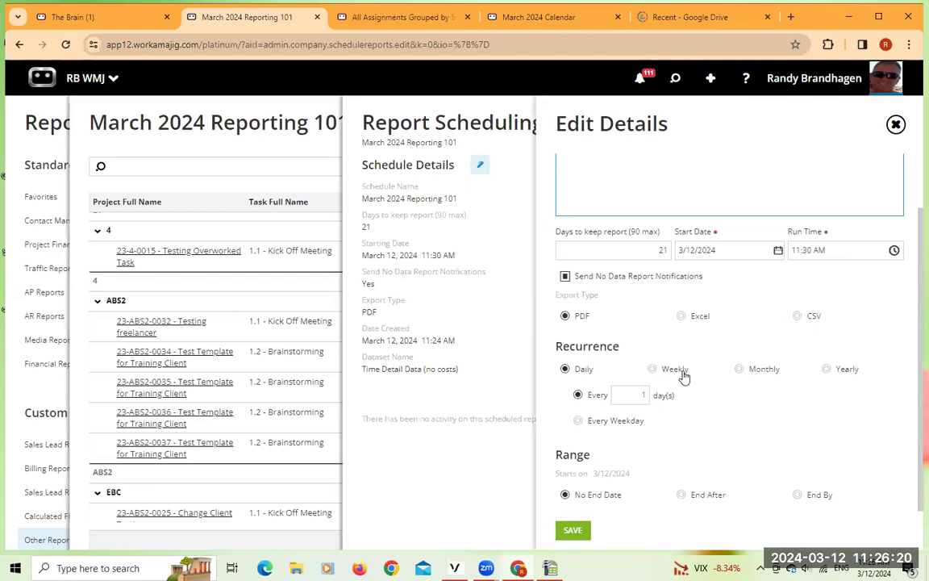
click(579, 421)
click(580, 396)
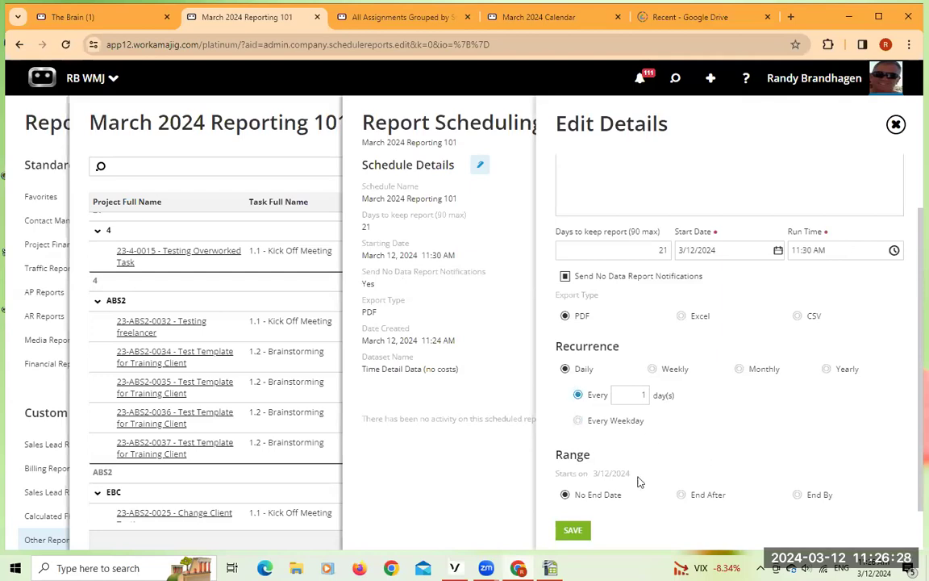
click(702, 495)
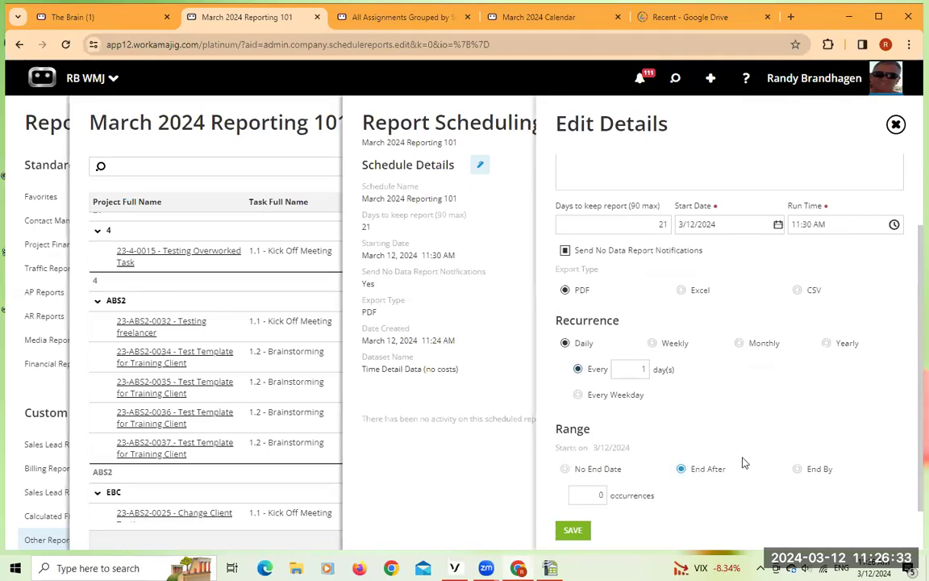
click(798, 469)
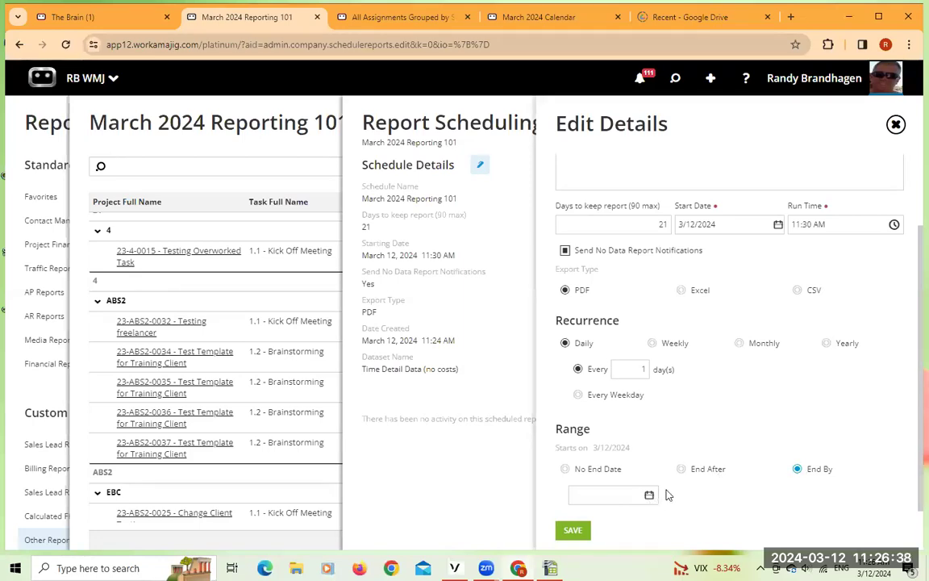
click(564, 471)
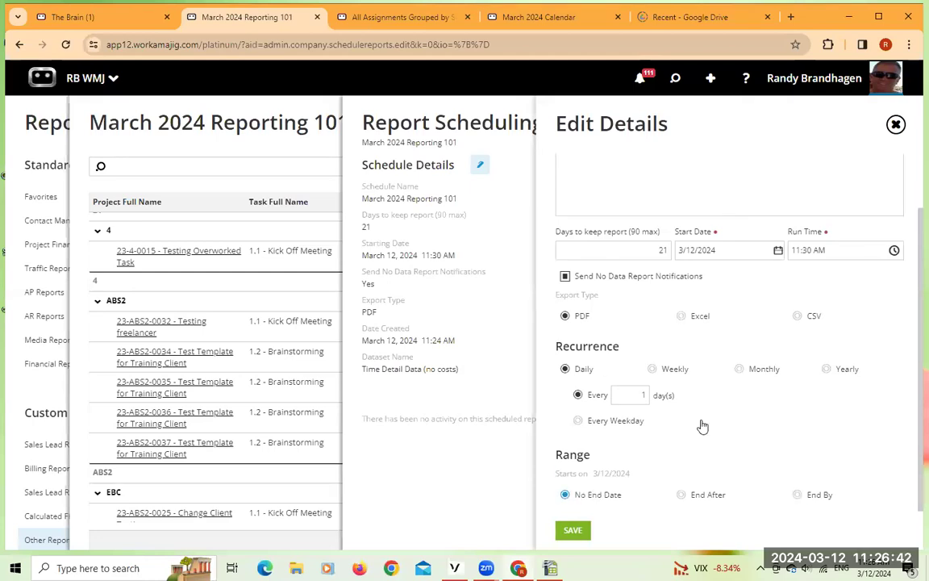
click(579, 530)
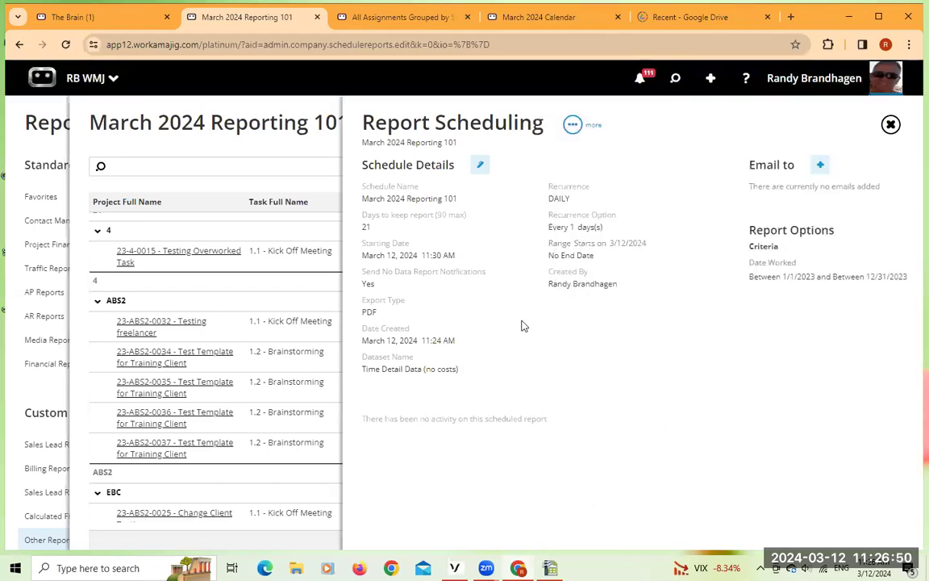
Examine the list of people available as email recipients and the schedule's additional actions without adding or deleting anything
click(820, 165)
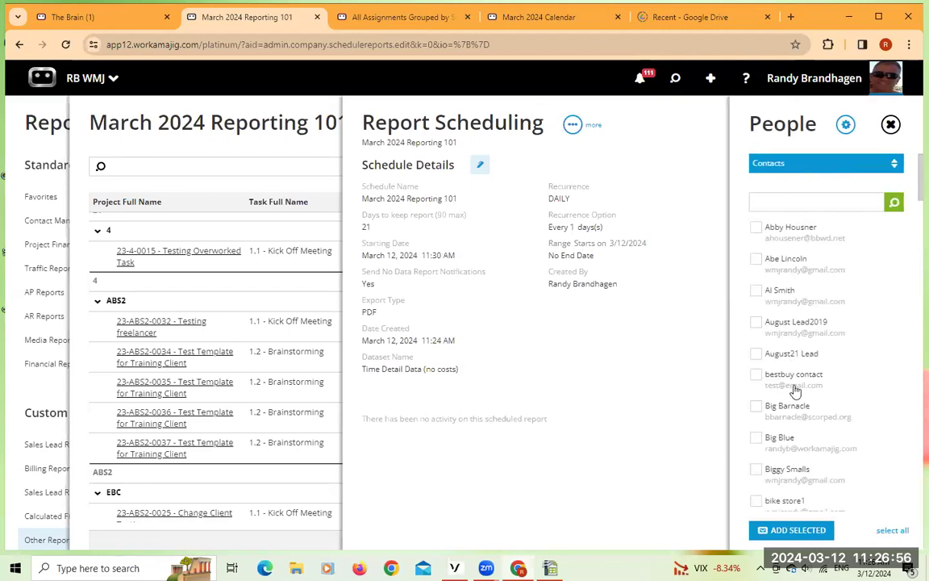
click(890, 124)
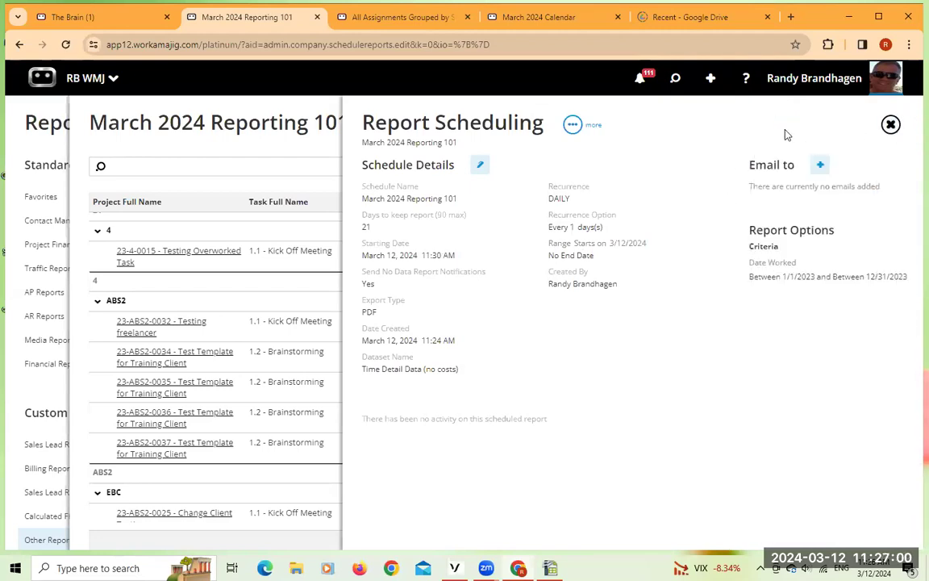
click(570, 129)
click(572, 131)
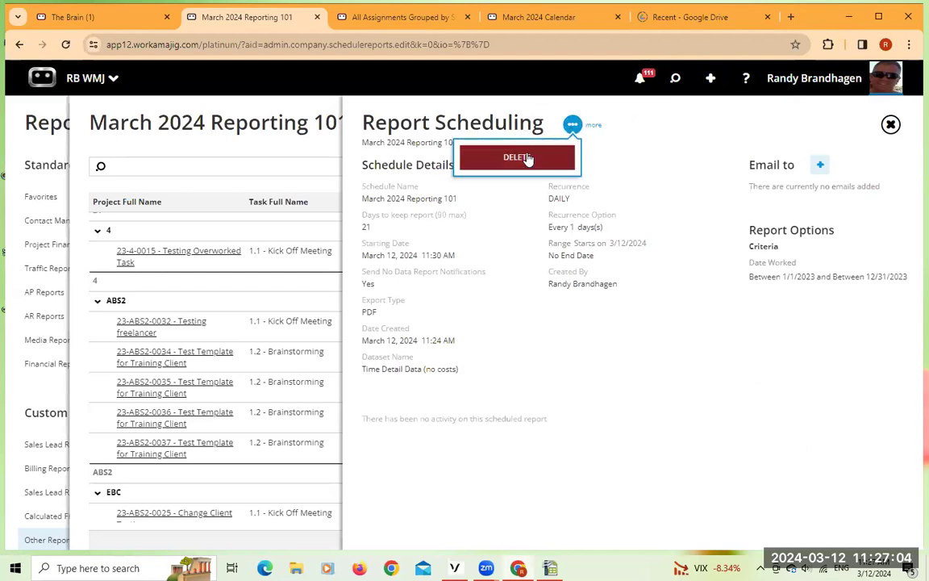
Close the schedule and view the list of scheduled reports for the March 2024 Reporting 101 report
click(891, 124)
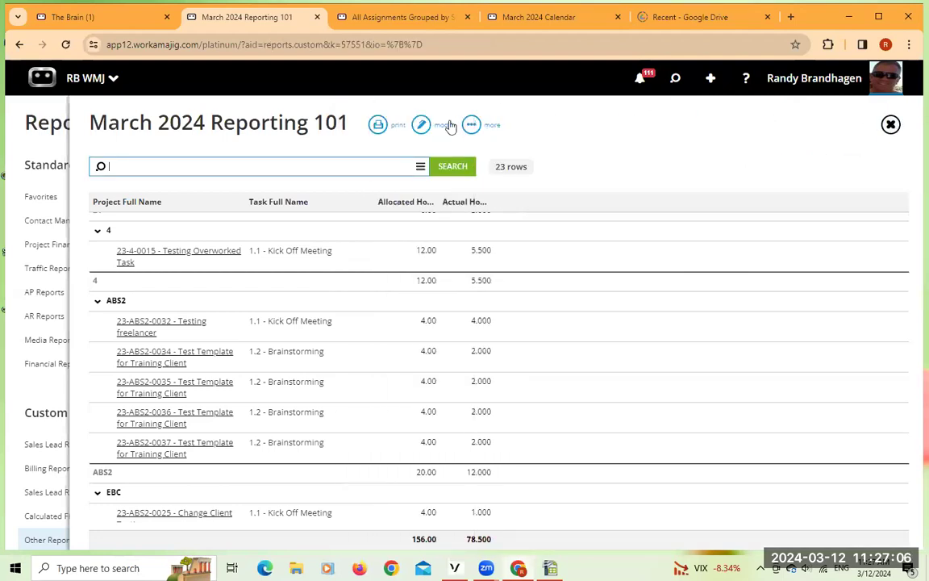
click(471, 124)
click(420, 208)
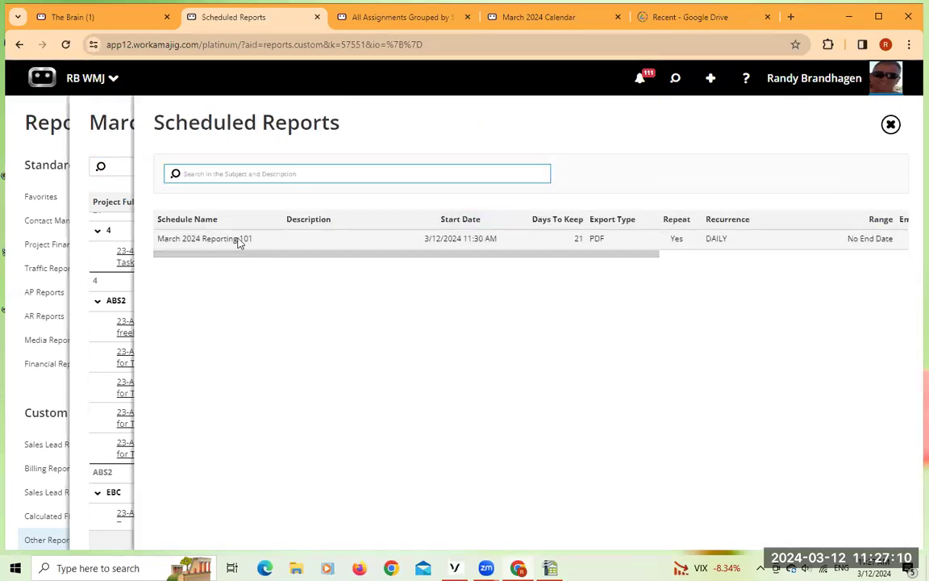
Leave the report and open the list of all scheduled reports from the Global Lists in System Setup
click(891, 124)
click(891, 124)
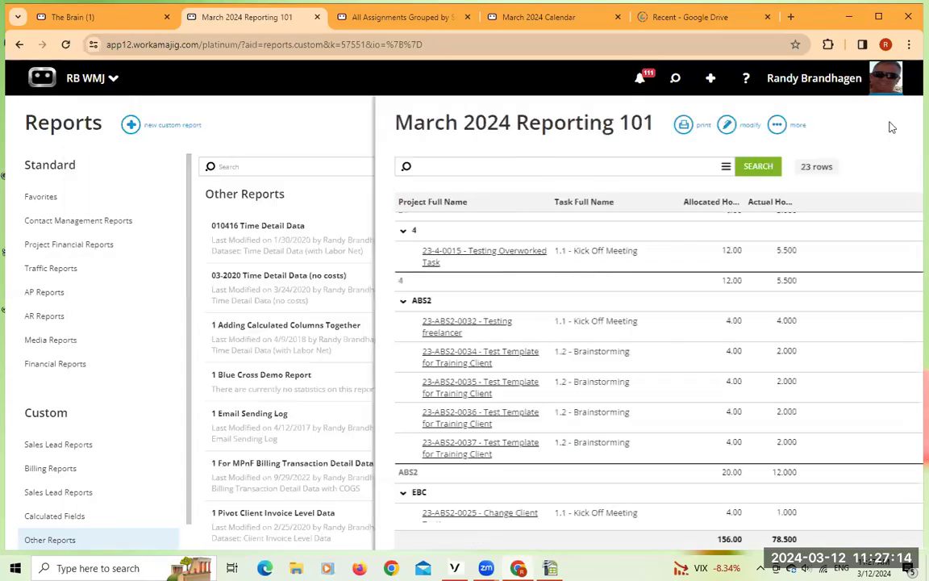
click(81, 87)
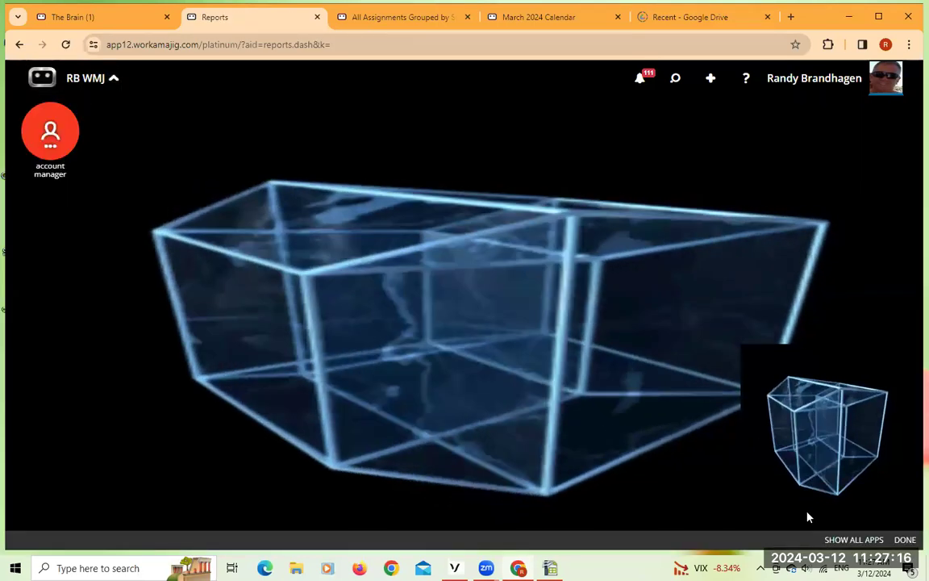
click(867, 139)
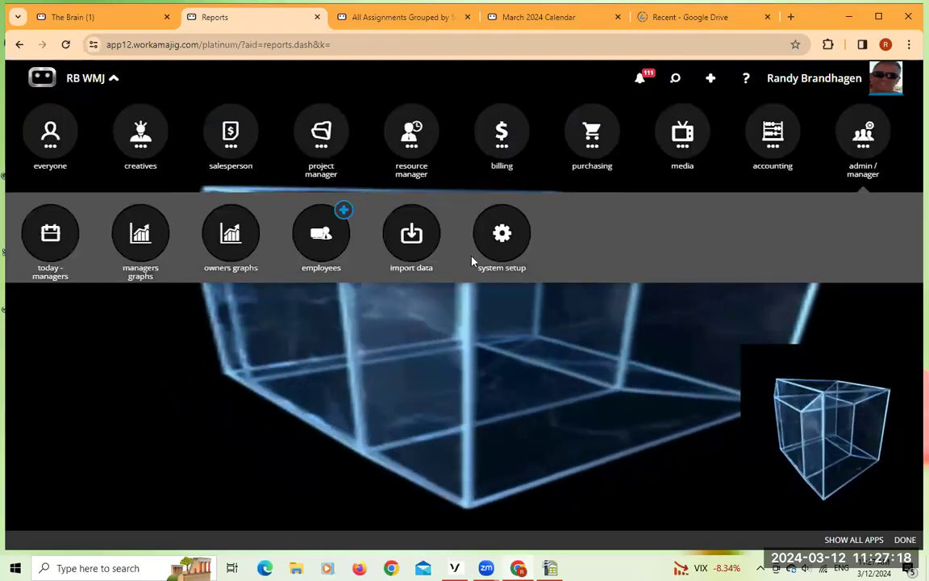
click(502, 235)
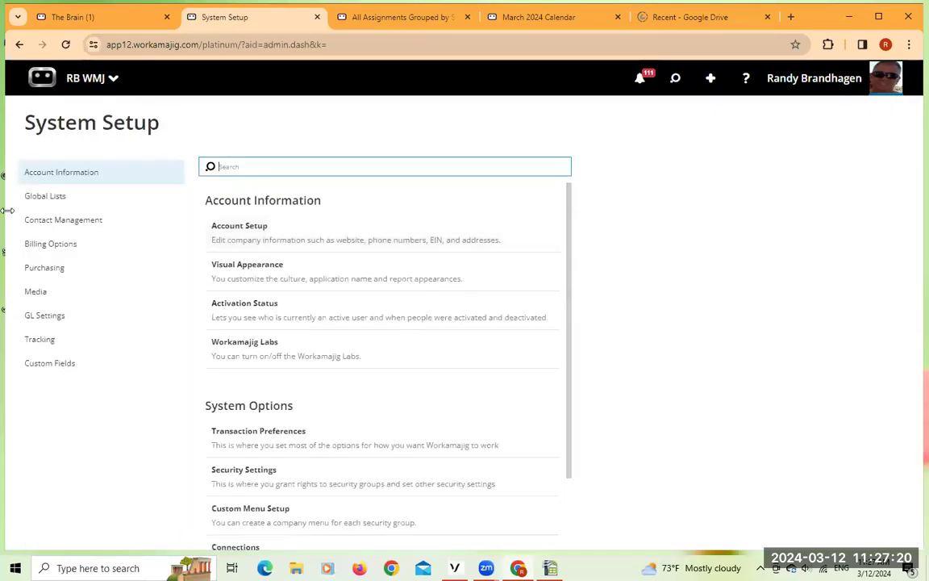
click(45, 197)
scroll(226, 303, down, 3)
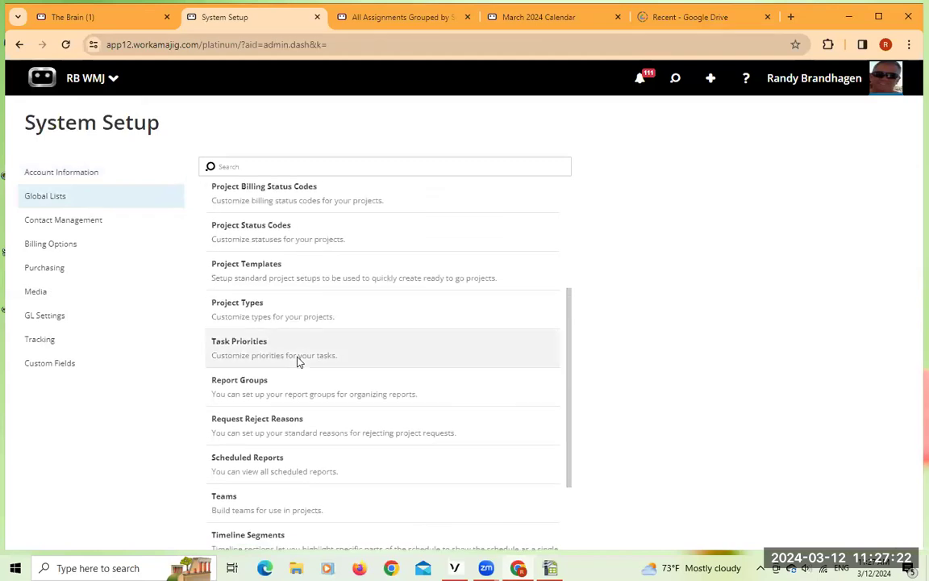
click(260, 406)
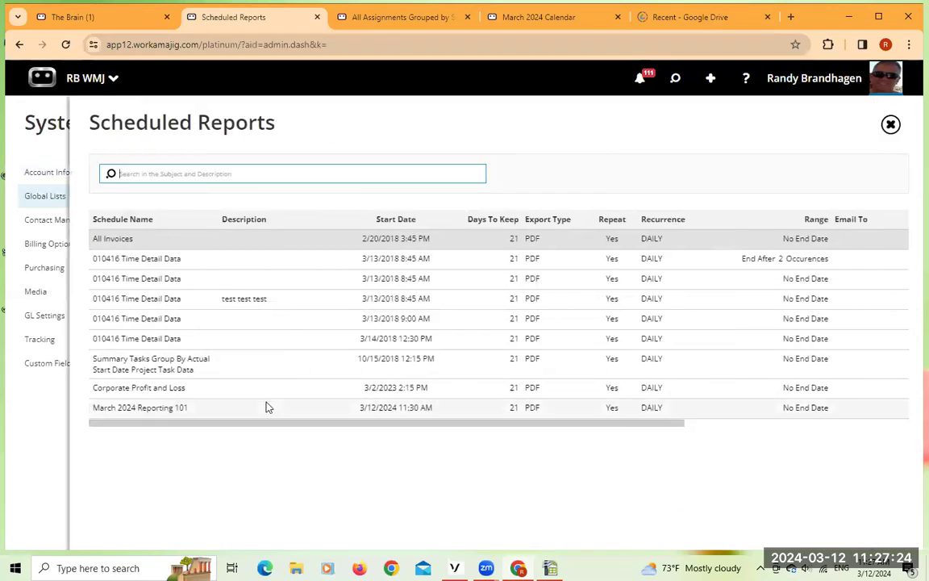
View the March 2024 Reporting 101 schedule's details, and return to the System Setup global lists
click(401, 410)
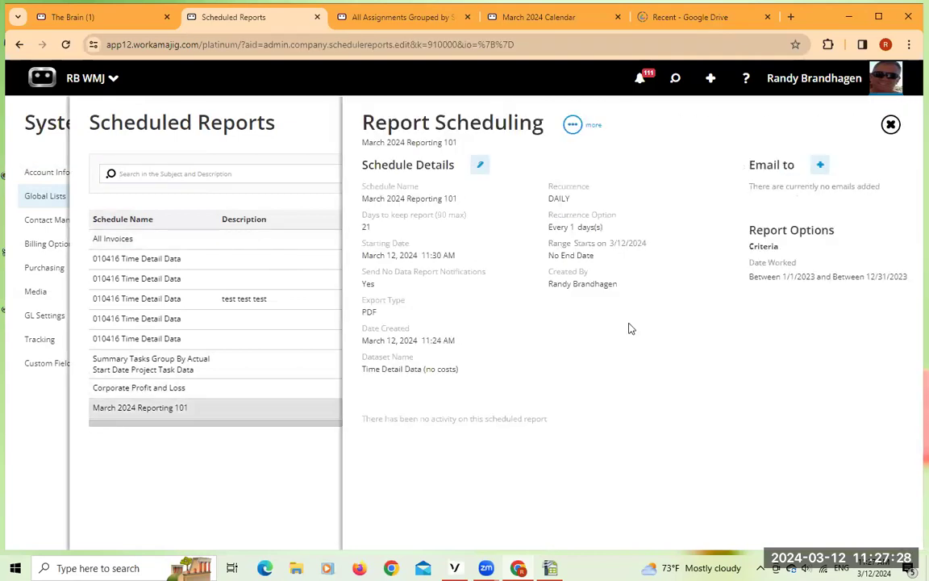
click(891, 124)
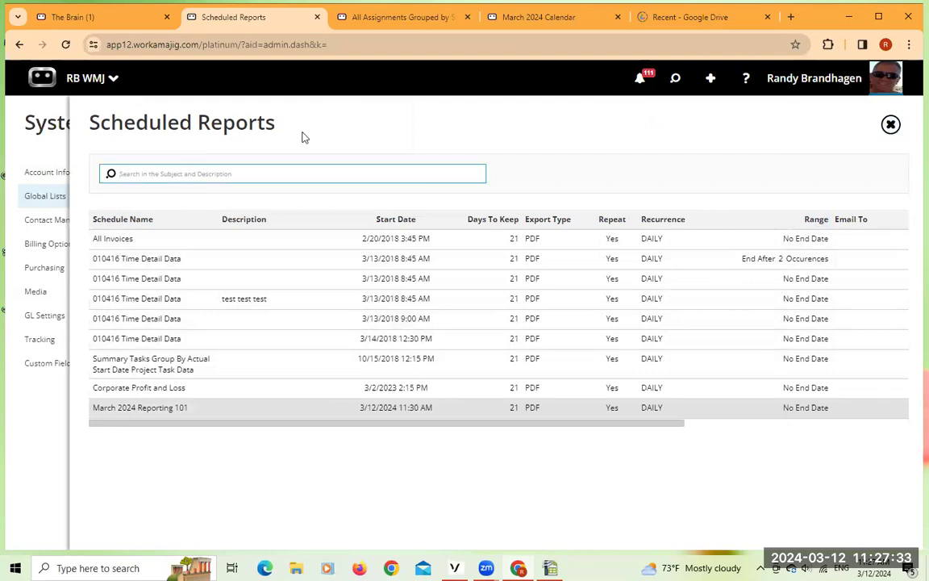
click(890, 125)
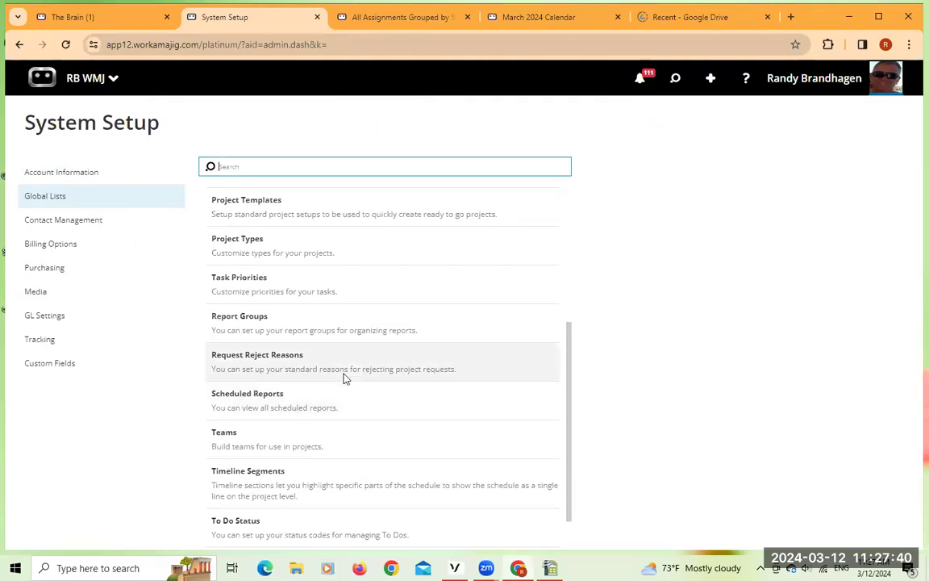
Reopen the Scheduled Reports list, check the March 2024 Reporting 101 schedule again, and close its details
click(441, 102)
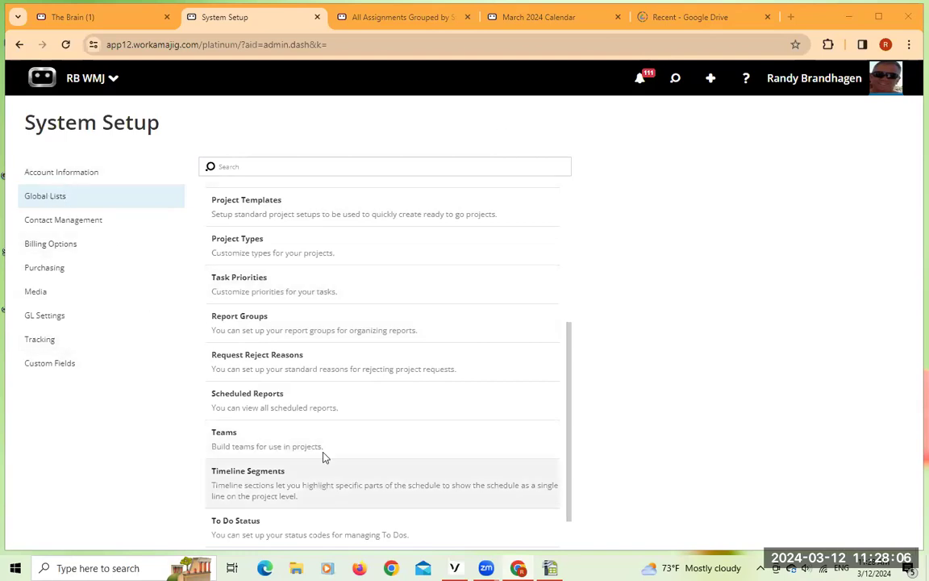
click(273, 397)
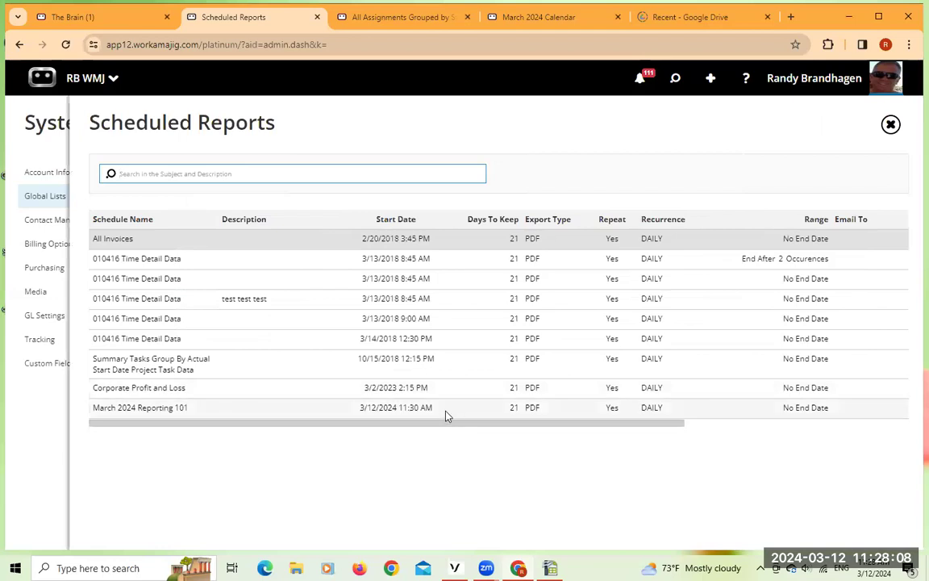
click(409, 409)
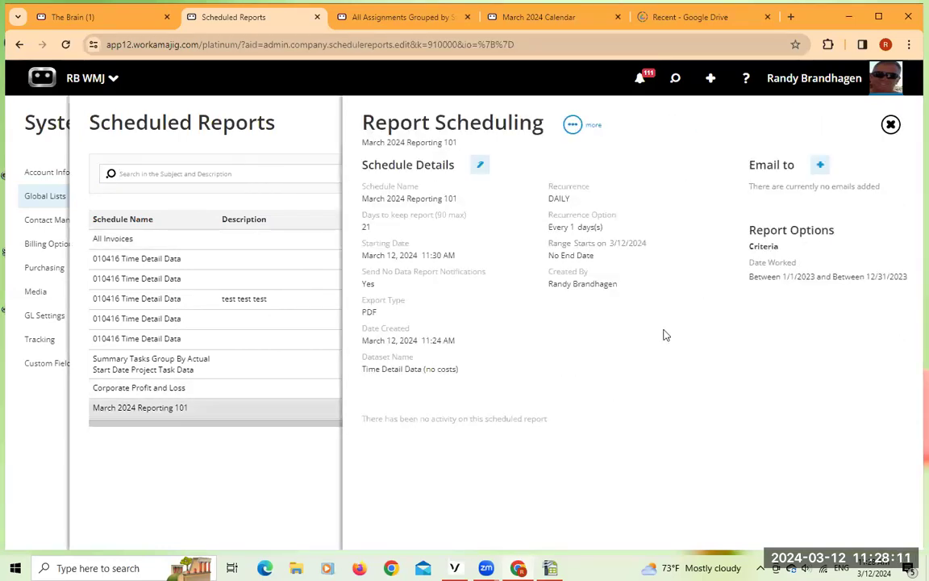
click(890, 125)
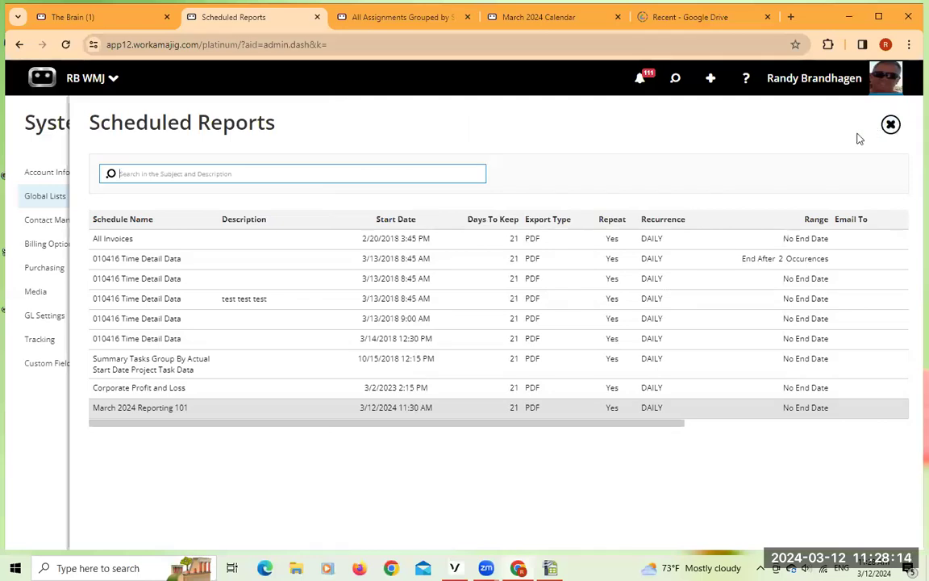
Examine the Corporate Profit and Loss schedule's details and delivery history, and return to System Setup
click(164, 388)
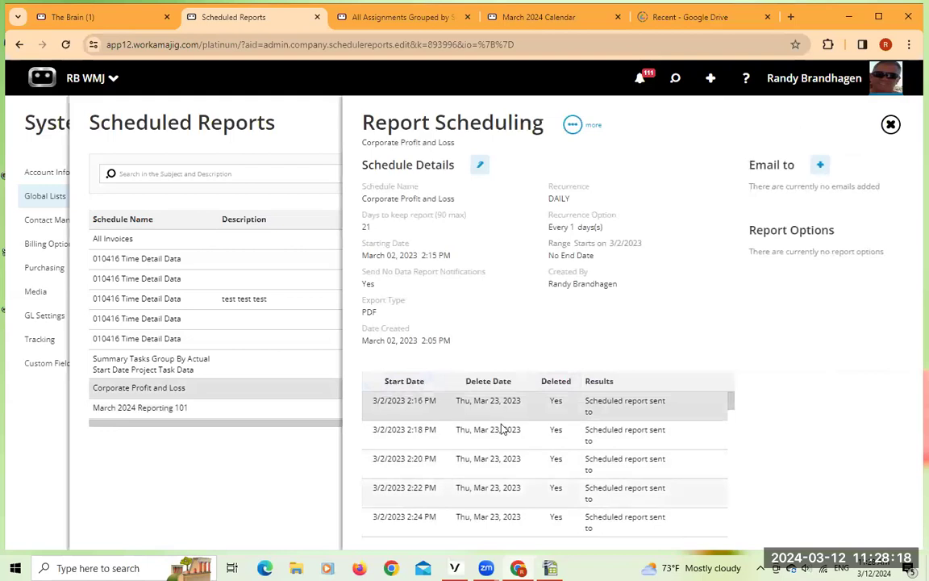
click(890, 124)
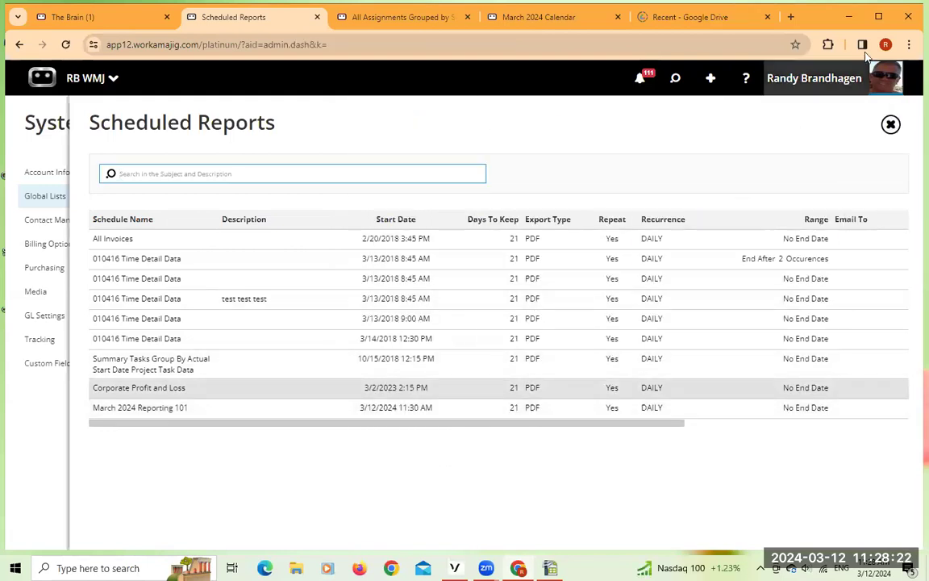
click(891, 124)
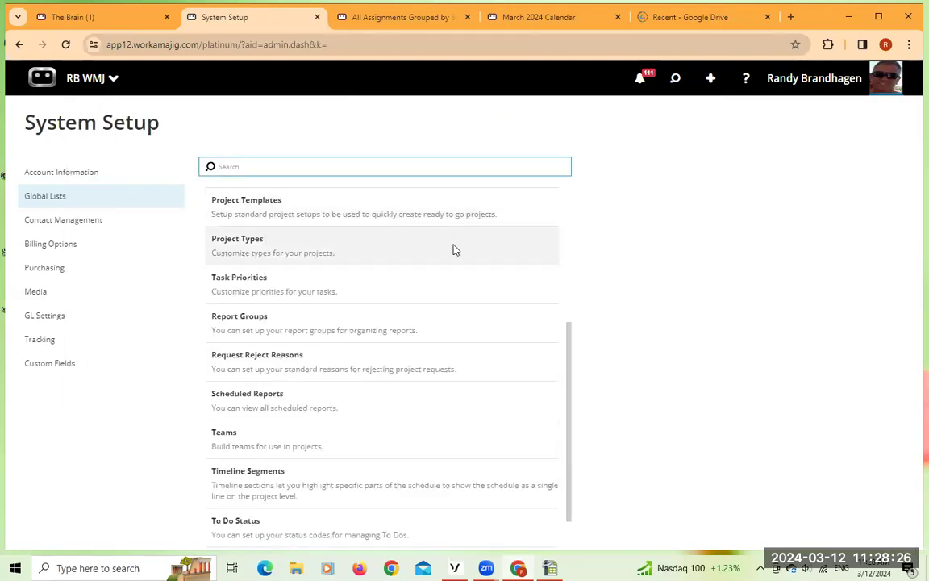
scroll(421, 290, up, 4)
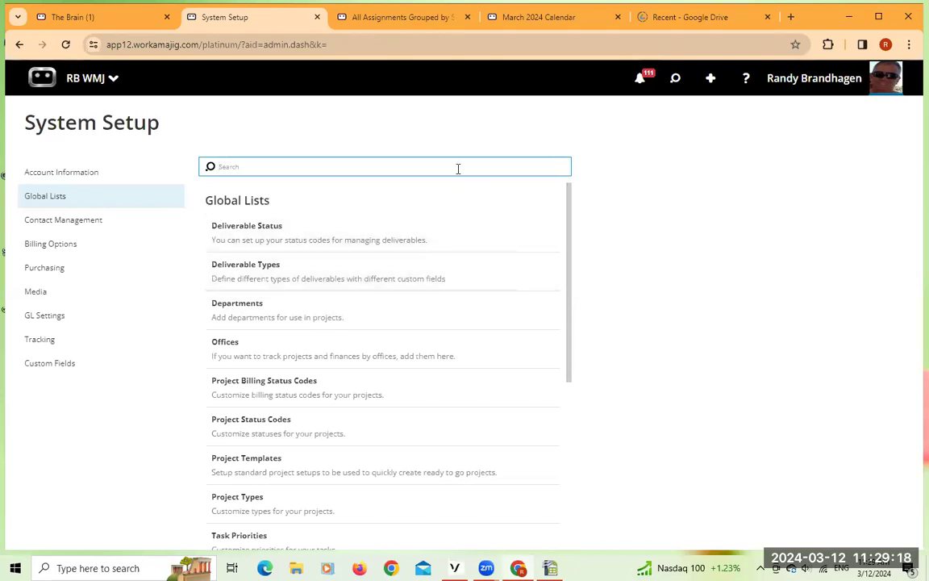
click(401, 95)
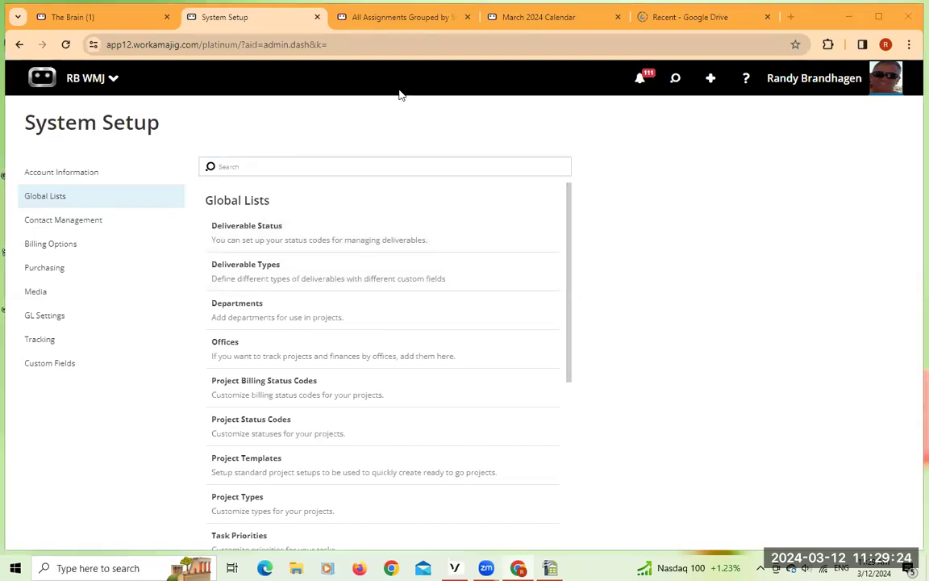